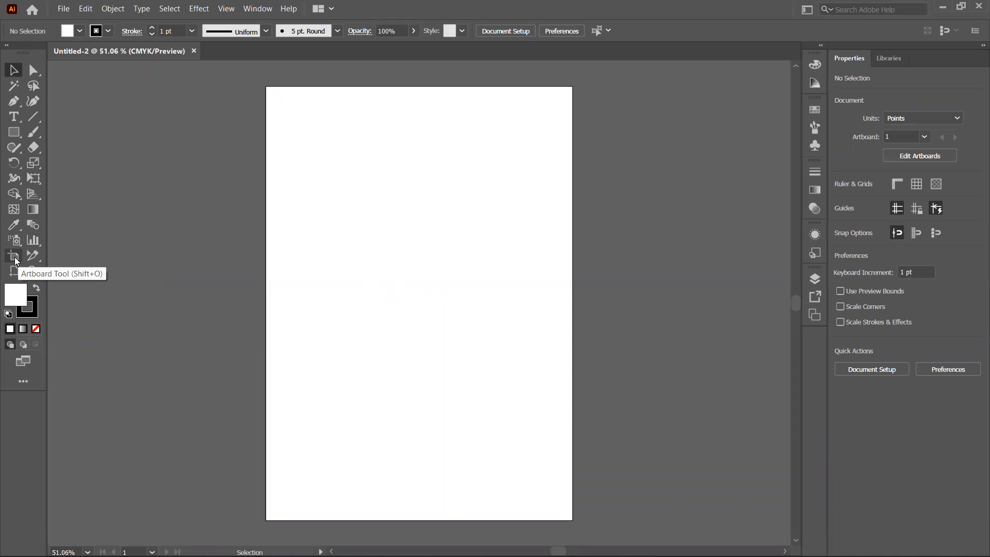
drag(16, 275, 50, 270)
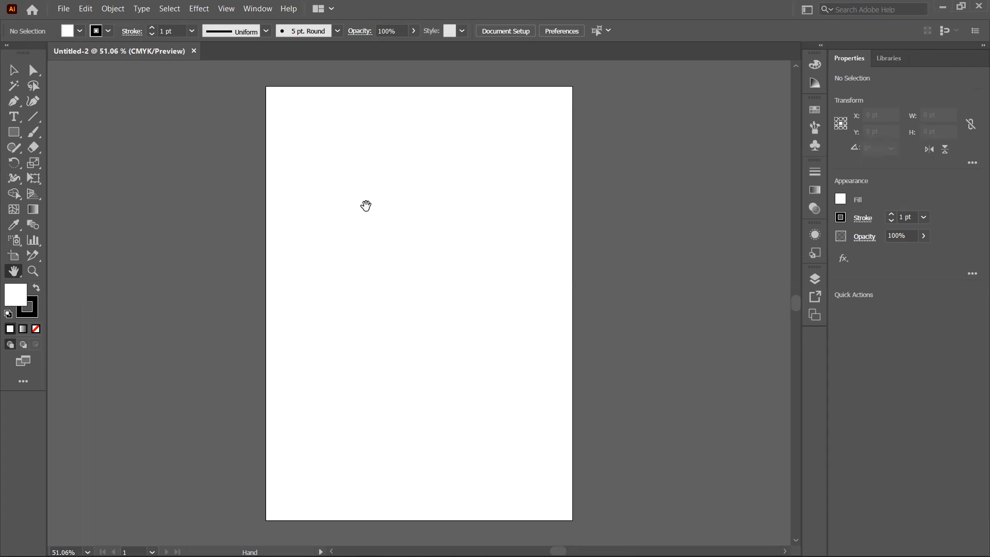
click(13, 256)
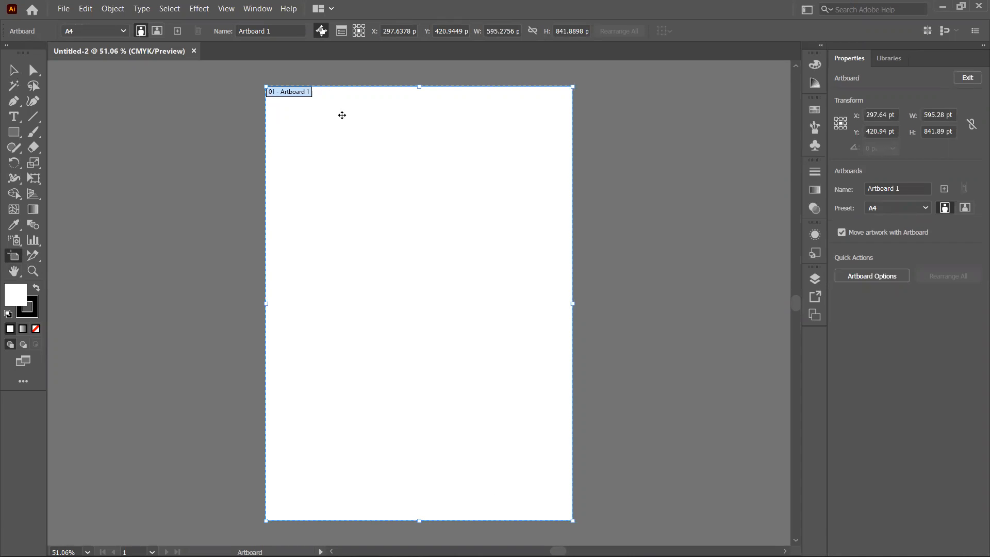
click(13, 70)
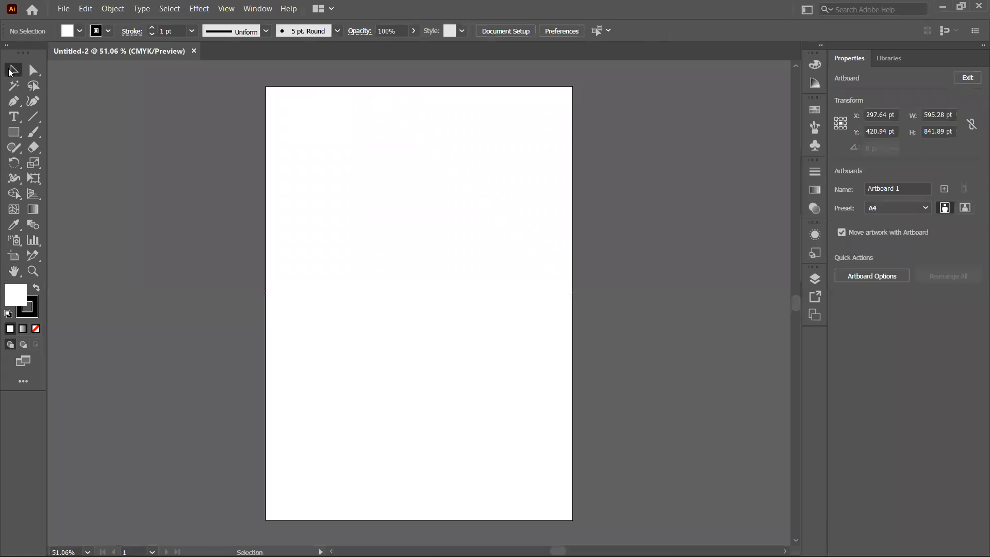
drag(558, 551, 566, 550)
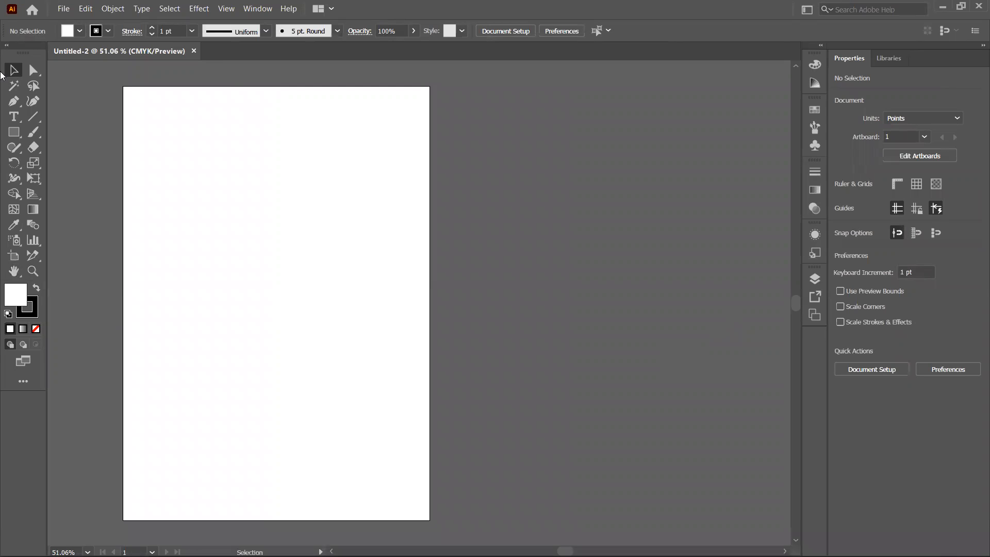
Step: Set the width of Artboard 1 to 841.8898 pt to make it square
click(14, 256)
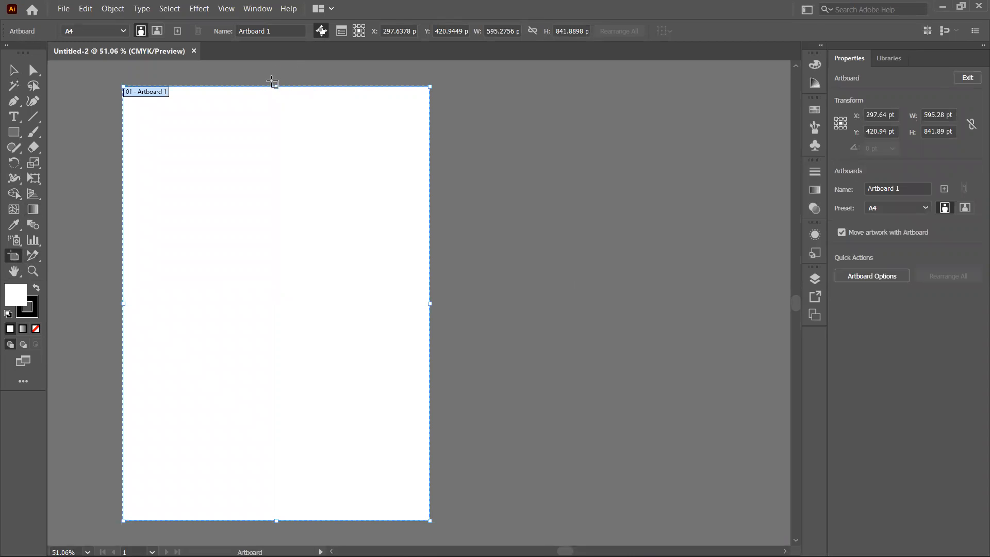
drag(277, 88, 272, 129)
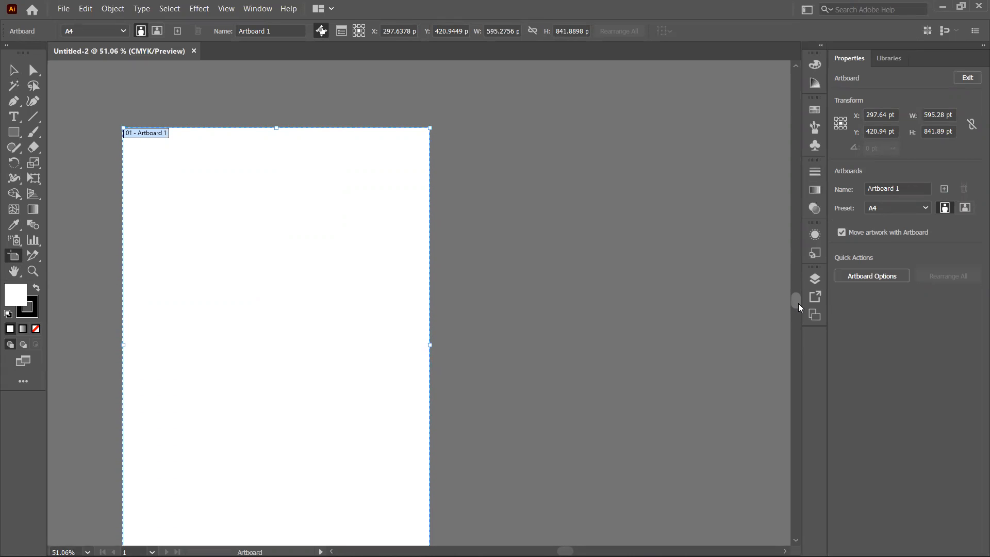
drag(799, 303, 800, 307)
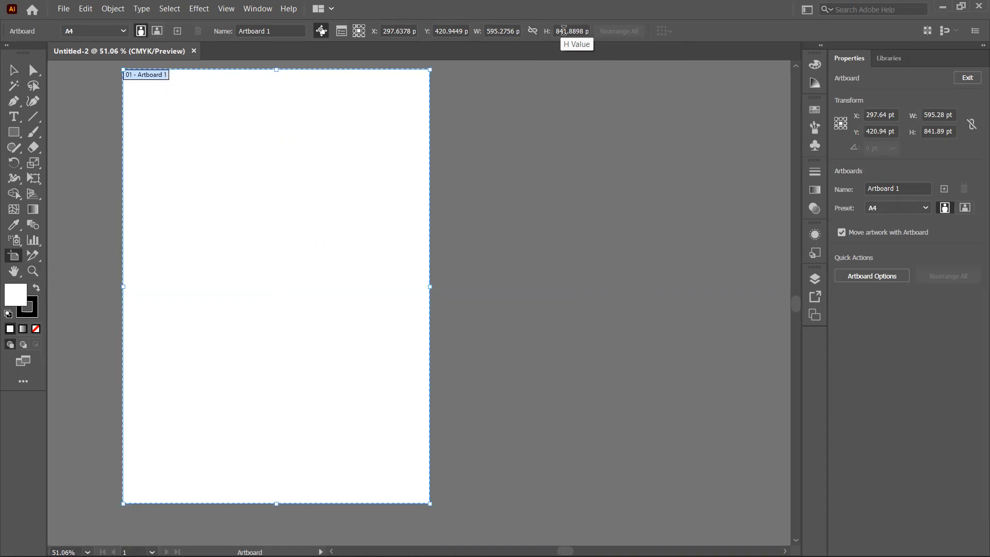
click(515, 30)
click(498, 31)
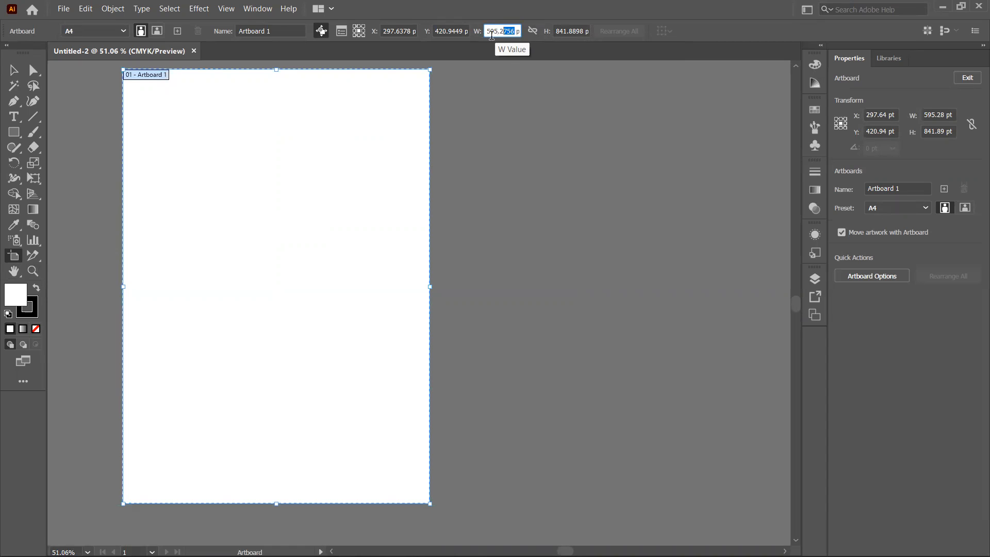
double_click(513, 30)
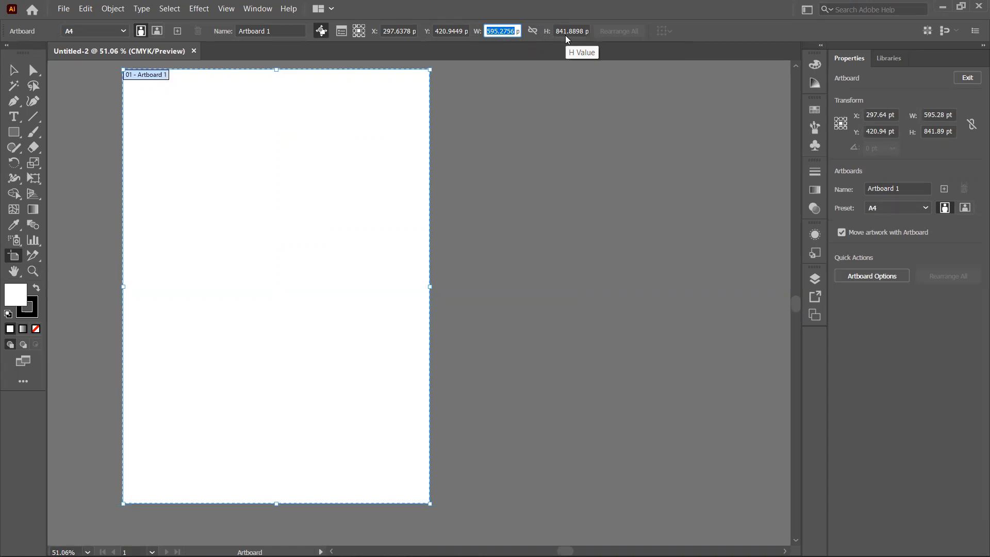
text(841.8898)
key(Return)
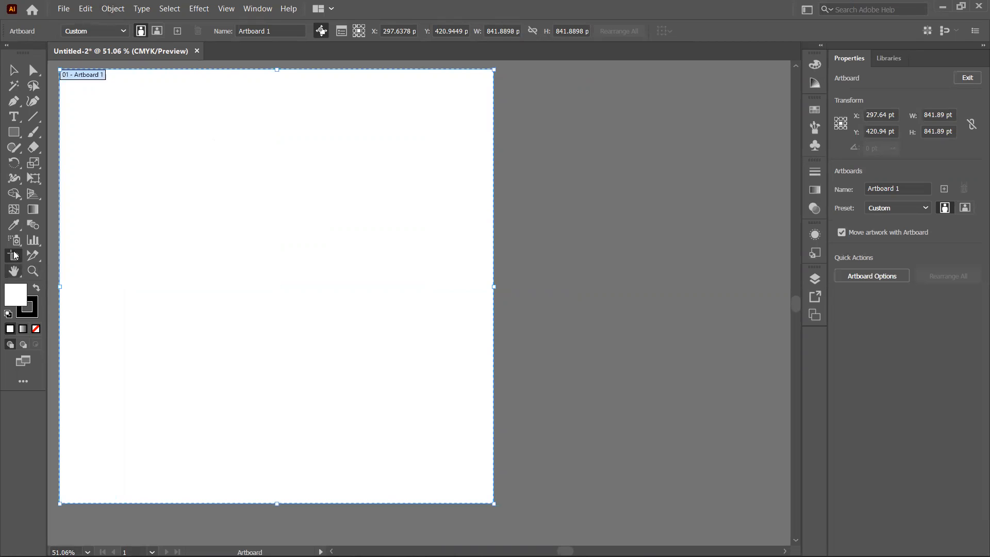
Step: Move the square artboard to about X 167 pt, Y 322 pt on the canvas
drag(266, 205, 495, 209)
drag(378, 219, 305, 223)
drag(393, 233, 224, 235)
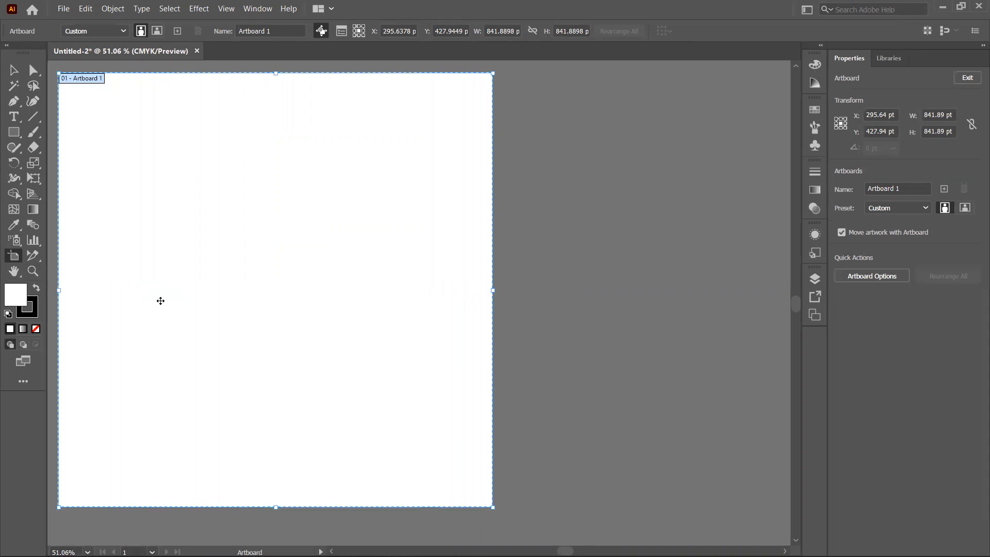
key(ctrl+minus)
key(ctrl+minus)
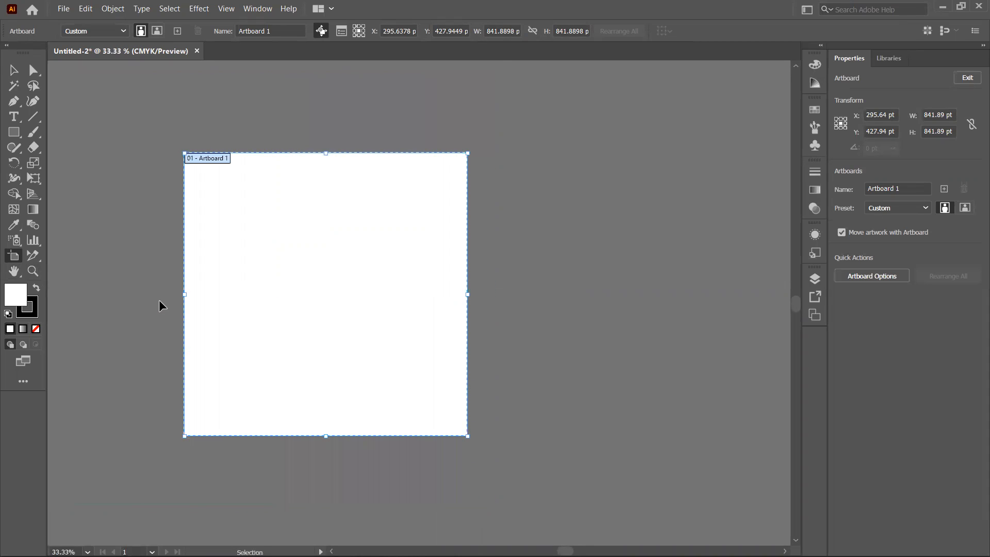
drag(314, 195, 271, 158)
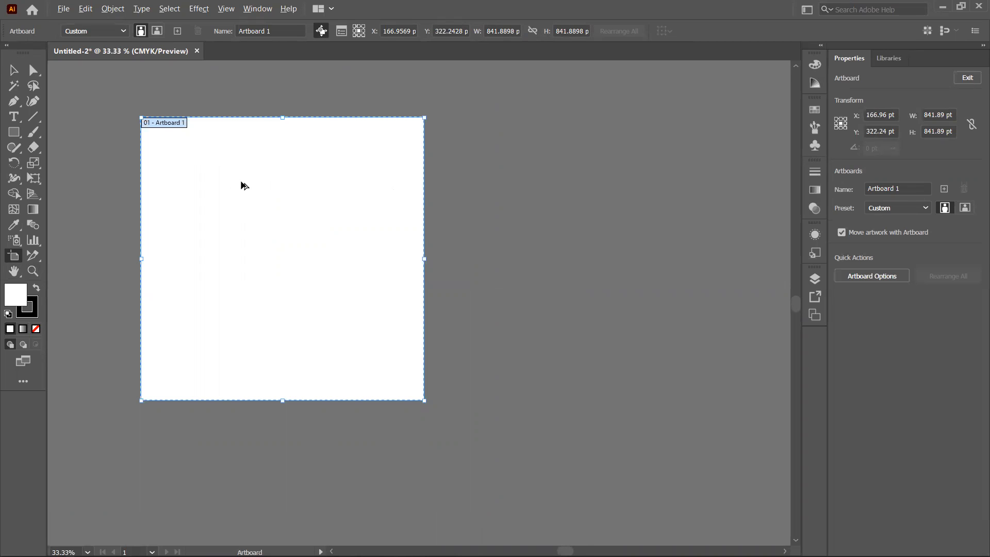
Step: Duplicate Artboard 1 to its right and draw a third artboard about 842 × 406 pt below the first
drag(187, 182, 486, 184)
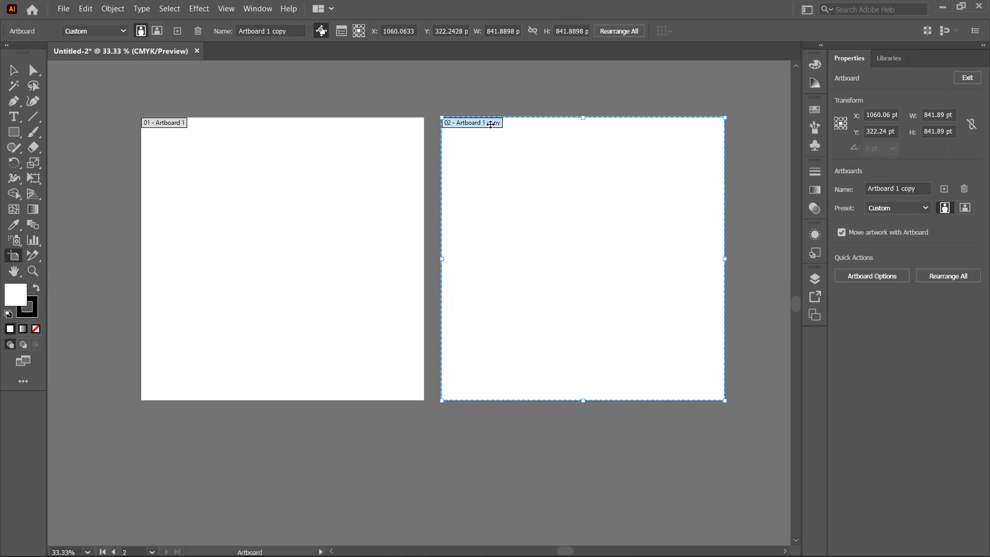
drag(795, 307, 795, 315)
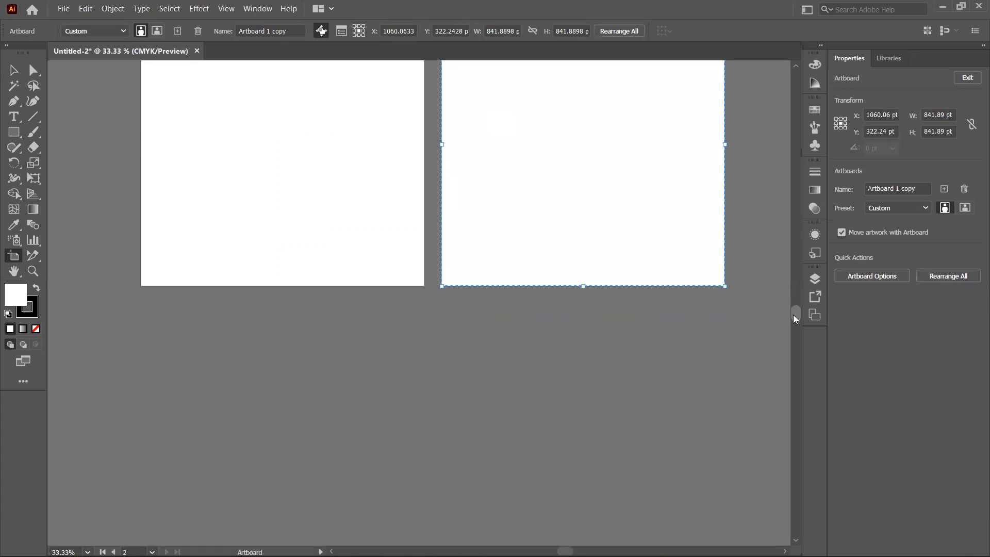
drag(141, 295, 424, 432)
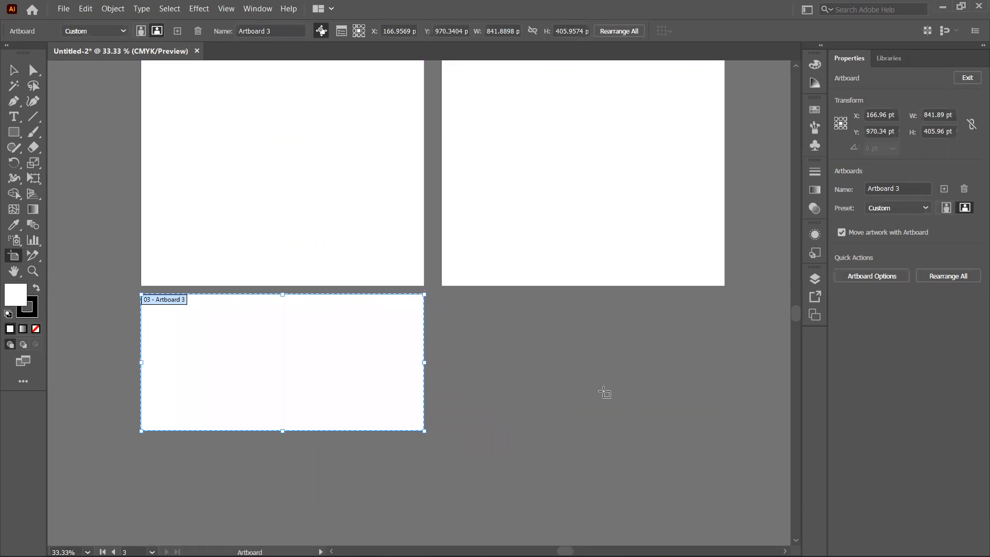
mouse_move(795, 314)
mouse_down()
mouse_move(791, 292)
mouse_move(796, 309)
mouse_up()
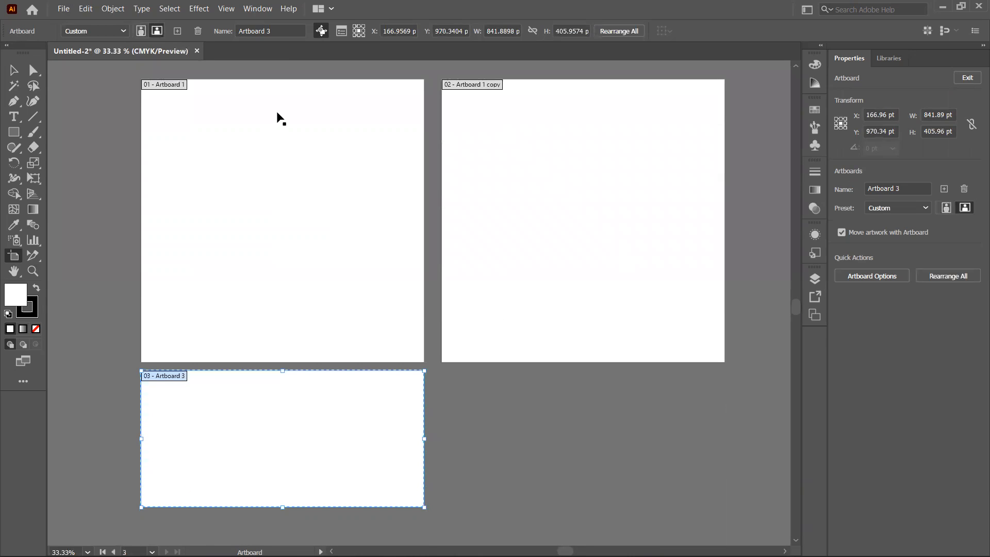
Step: Move the duplicated artboard down and slightly inward, to about X 1042 pt, Y 463 pt
drag(465, 247, 494, 234)
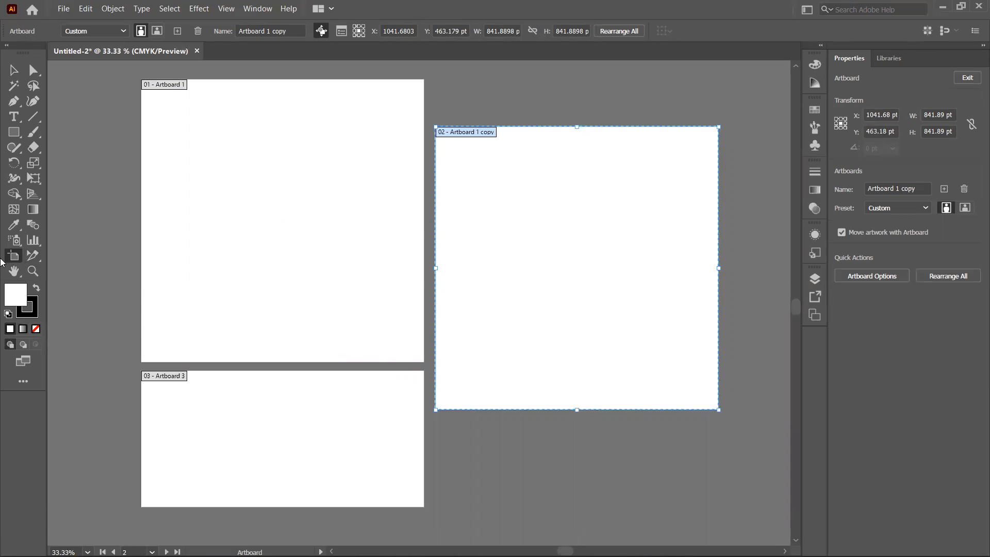
click(235, 148)
click(486, 226)
Step: Try shifting Artboard 3 slightly in two moves and undo both
drag(389, 372, 394, 372)
drag(335, 407, 322, 387)
key(ctrl+z)
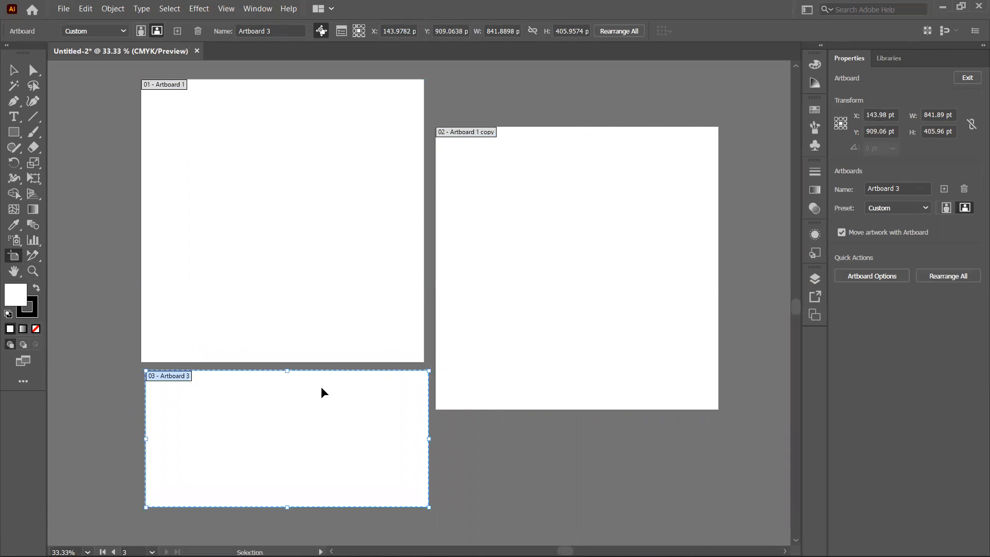
key(ctrl+z)
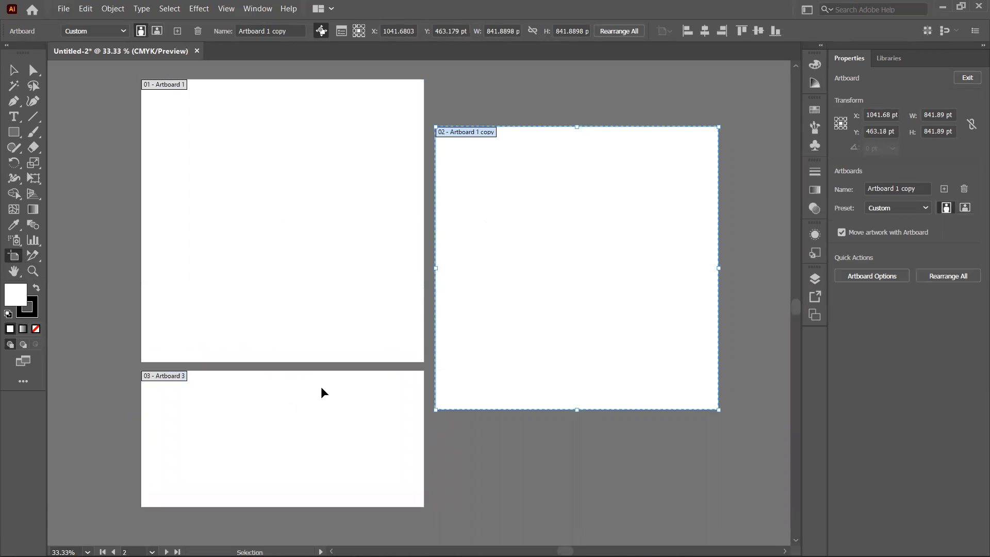
Step: Delete the duplicated artboard and Artboard 3 together, leaving only the first square artboard
click(14, 70)
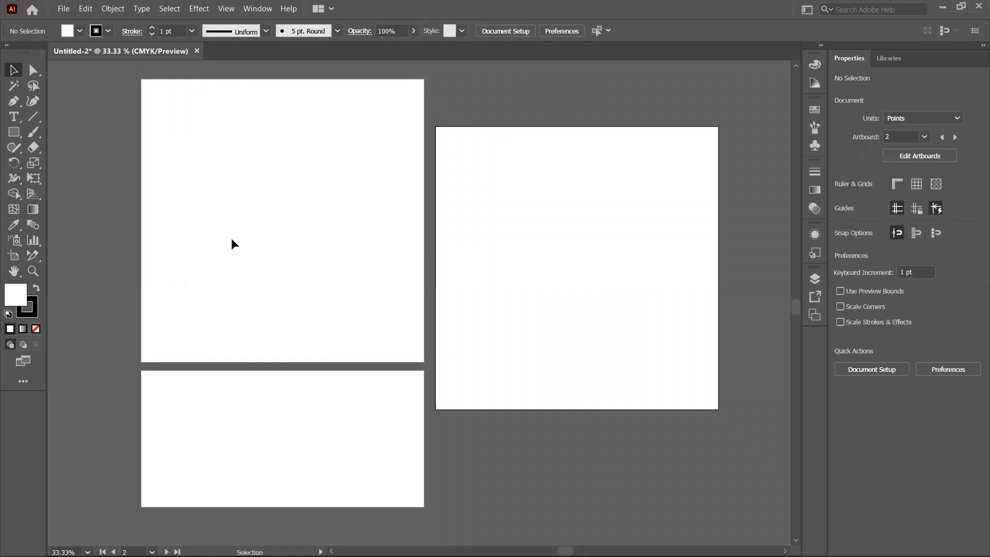
click(14, 256)
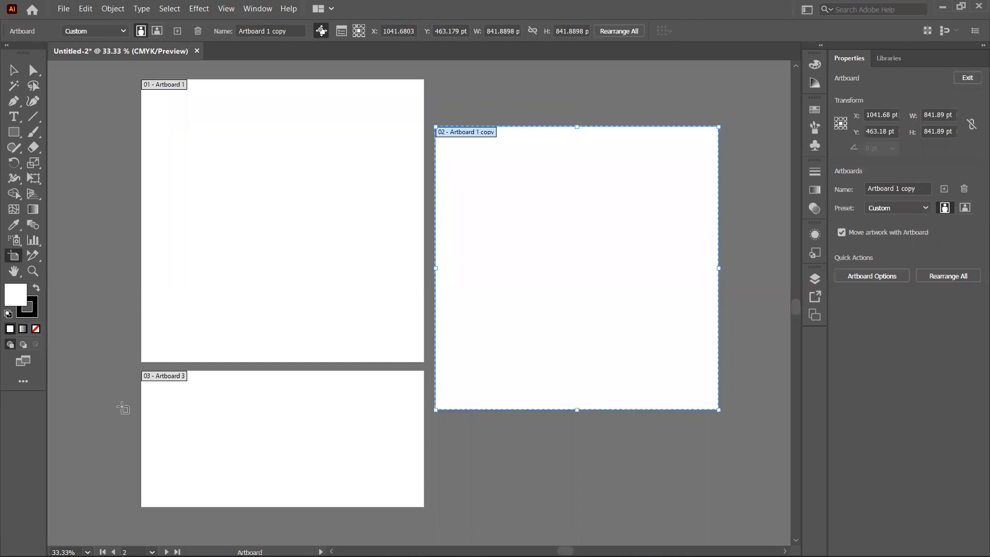
click(205, 428)
shift+click(555, 290)
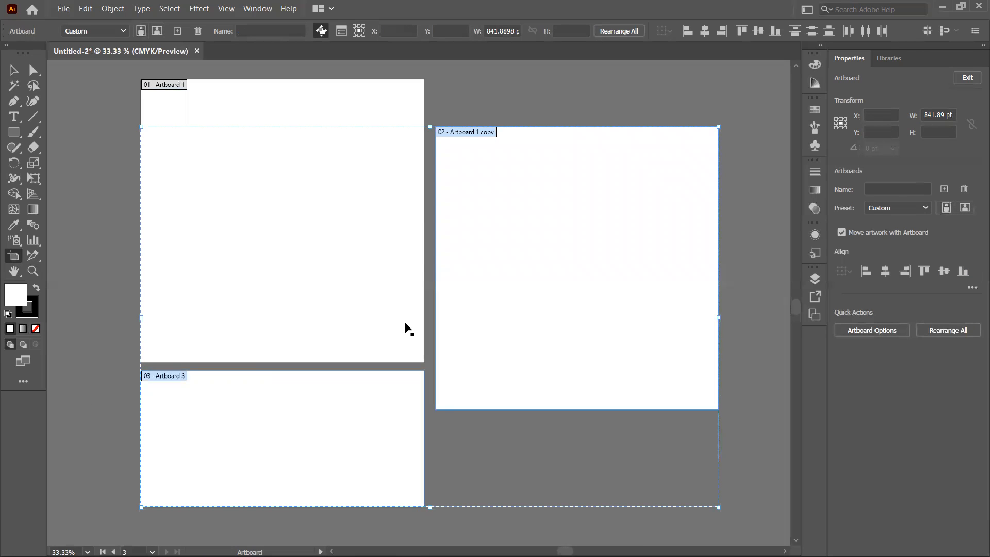
key(Delete)
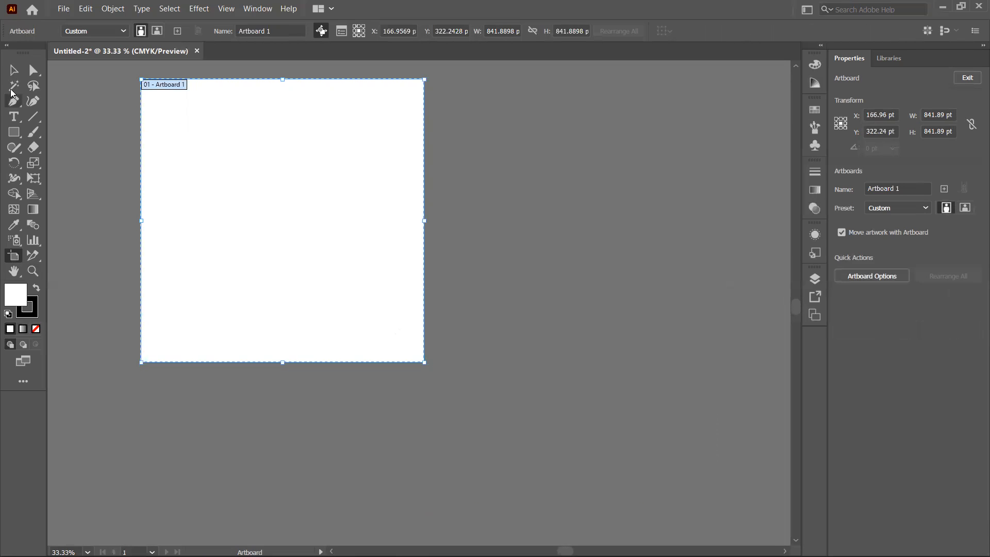
click(14, 72)
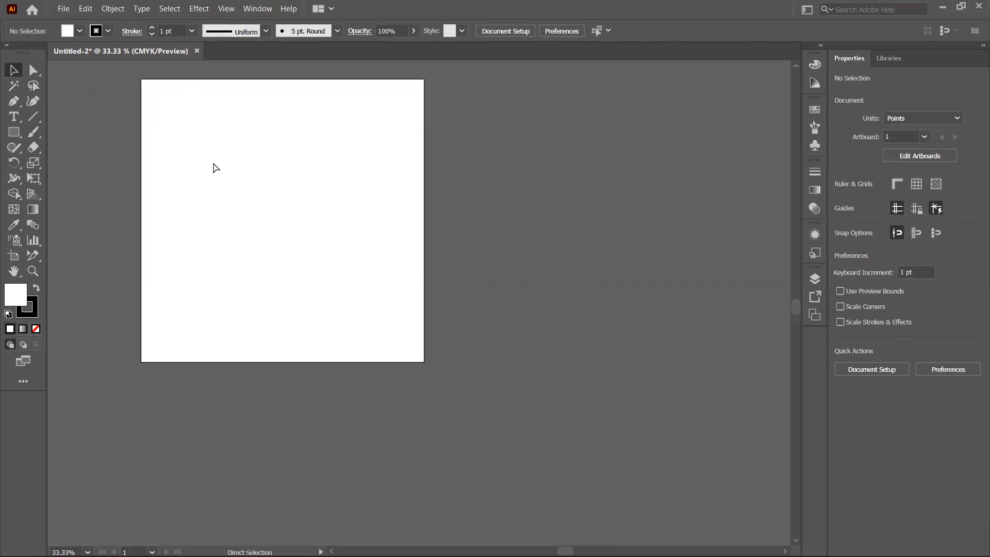
key(ctrl+0)
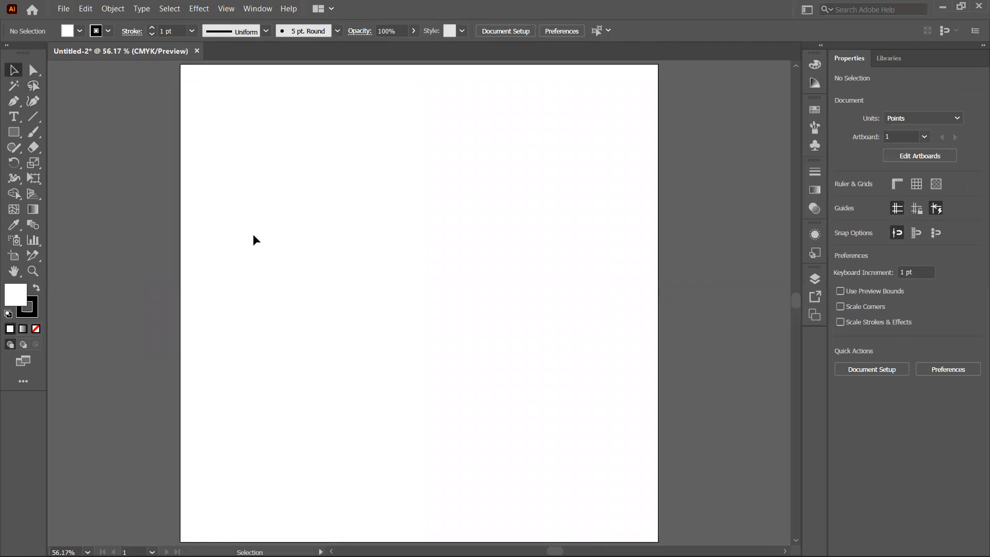
Step: Add three new artboards of the same size as Artboard 1 through the artboard list
click(816, 317)
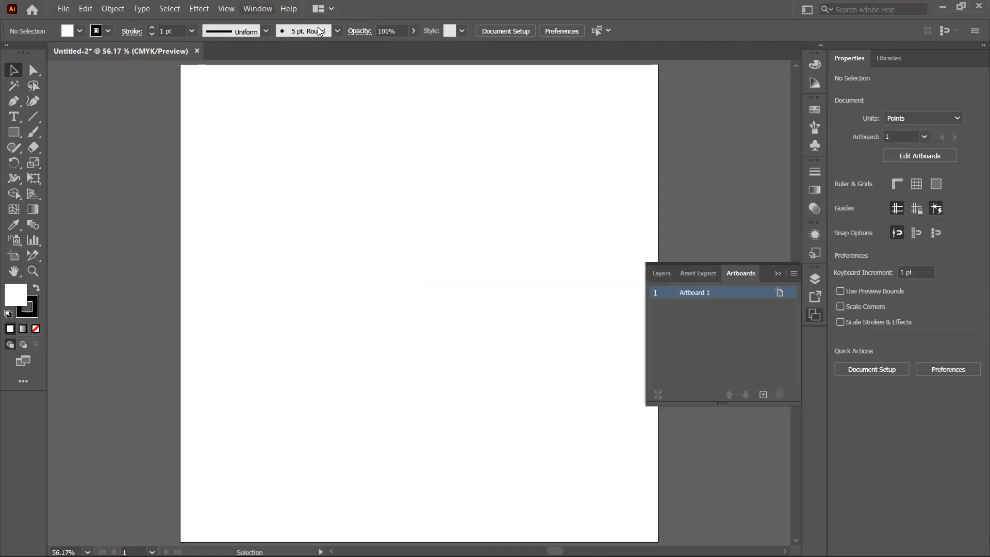
key(alt+w)
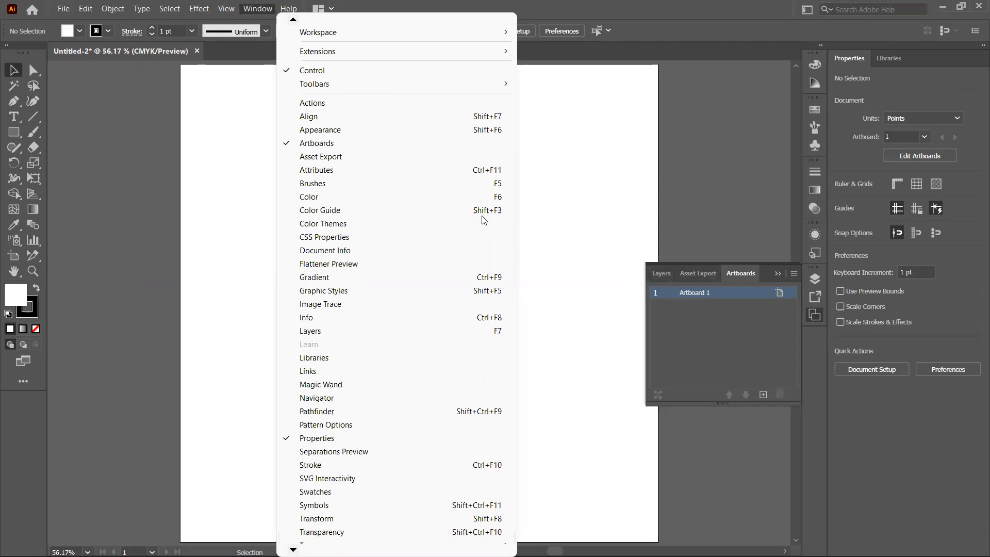
key(Right)
key(Left)
click(807, 314)
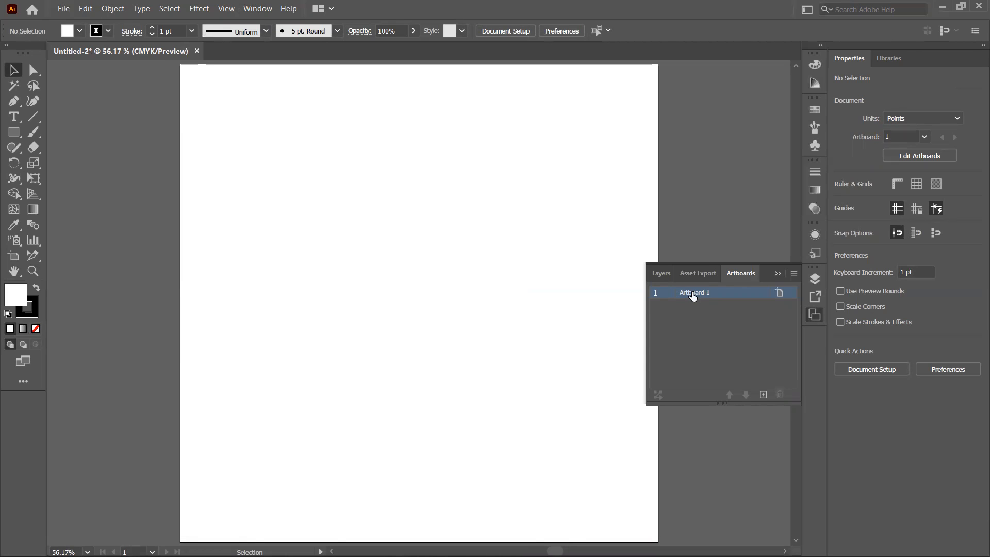
click(763, 395)
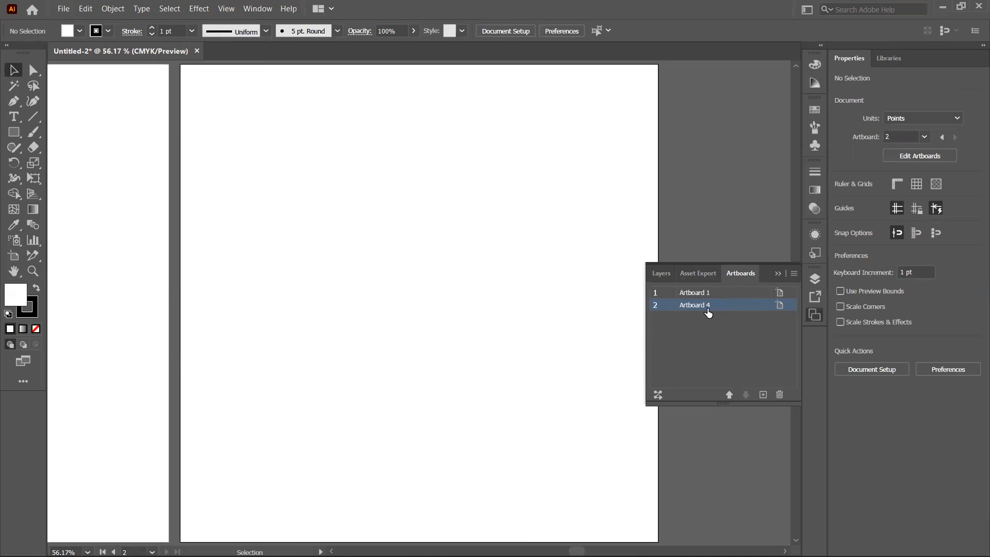
click(765, 395)
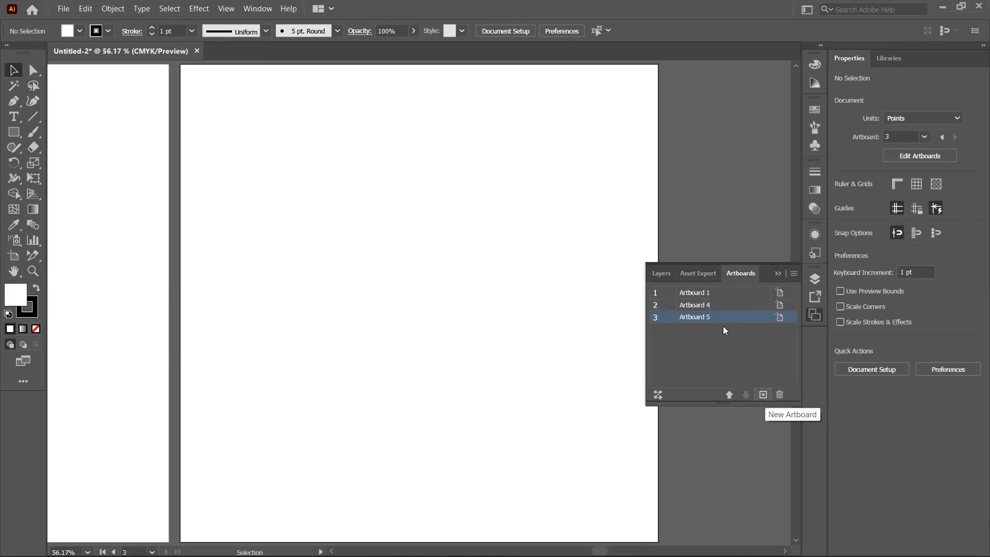
click(763, 394)
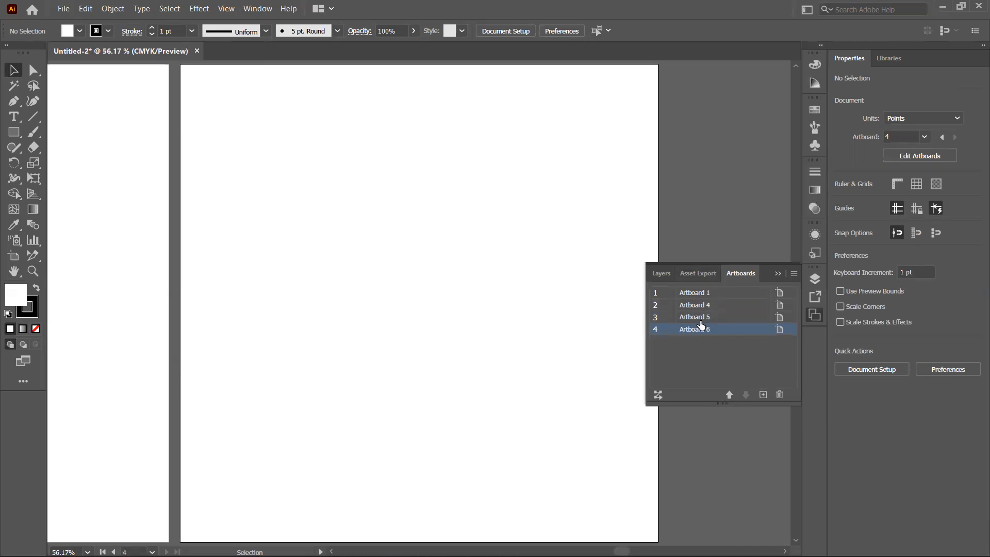
click(778, 274)
Step: Inspect the row of artboards across the canvas
key(a)
key(ctrl+minus)
key(ctrl+minus)
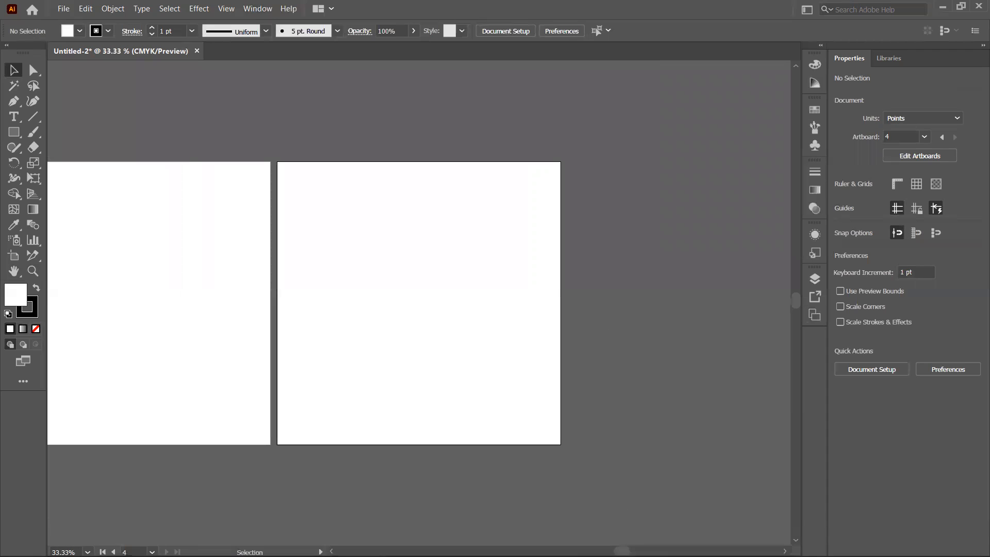
drag(622, 551, 558, 551)
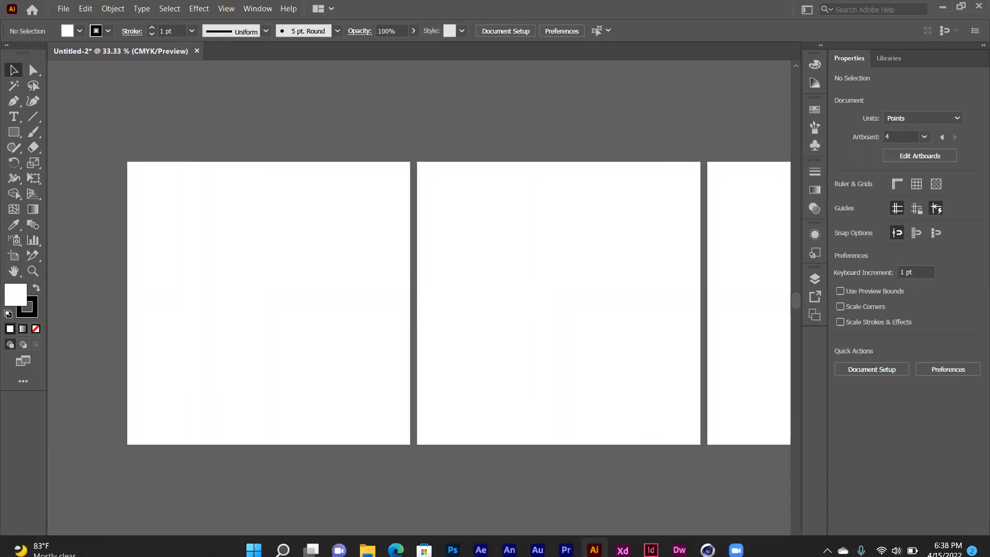
scroll(664, 352, right, 5)
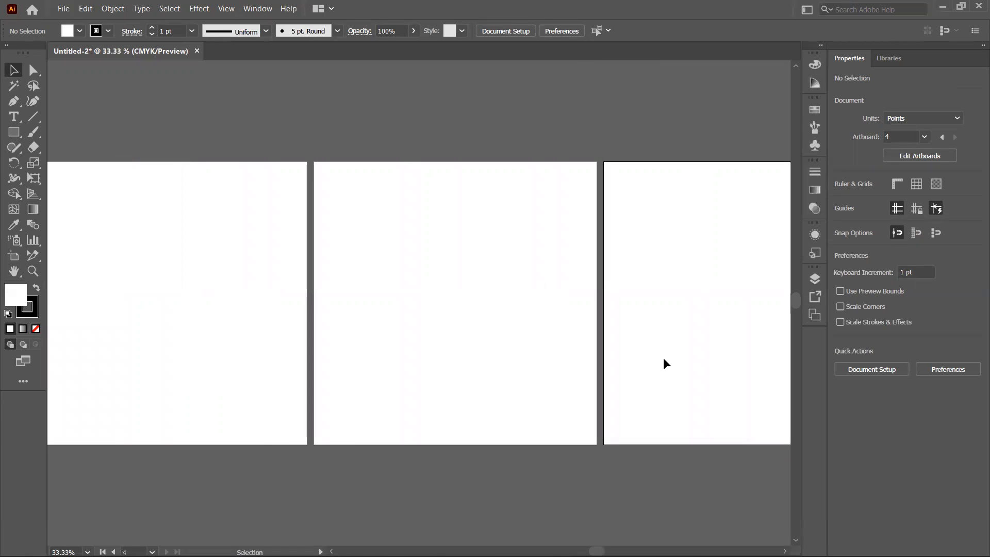
Step: Look over the row of four artboards from one end to the other
scroll(621, 484, left, 5)
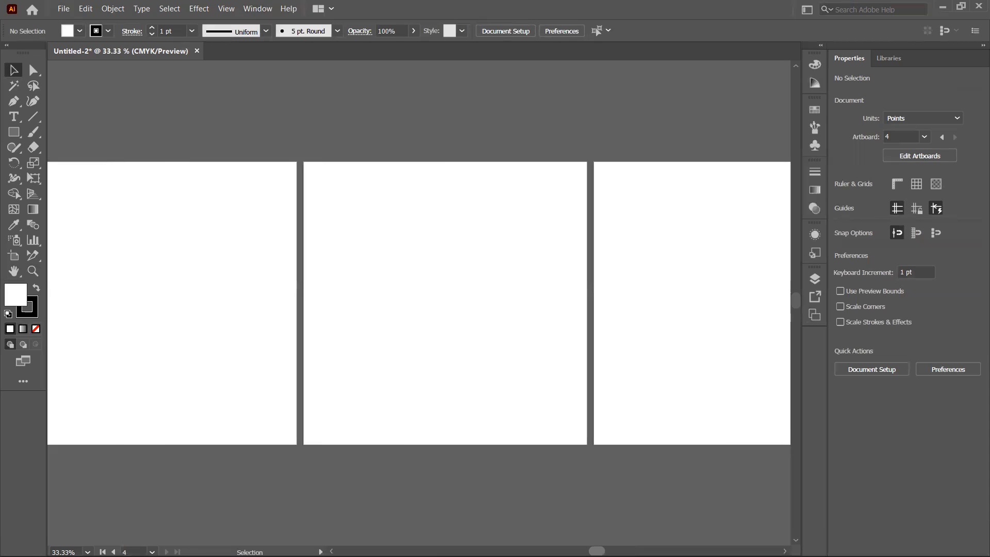
scroll(419, 303, right, 4)
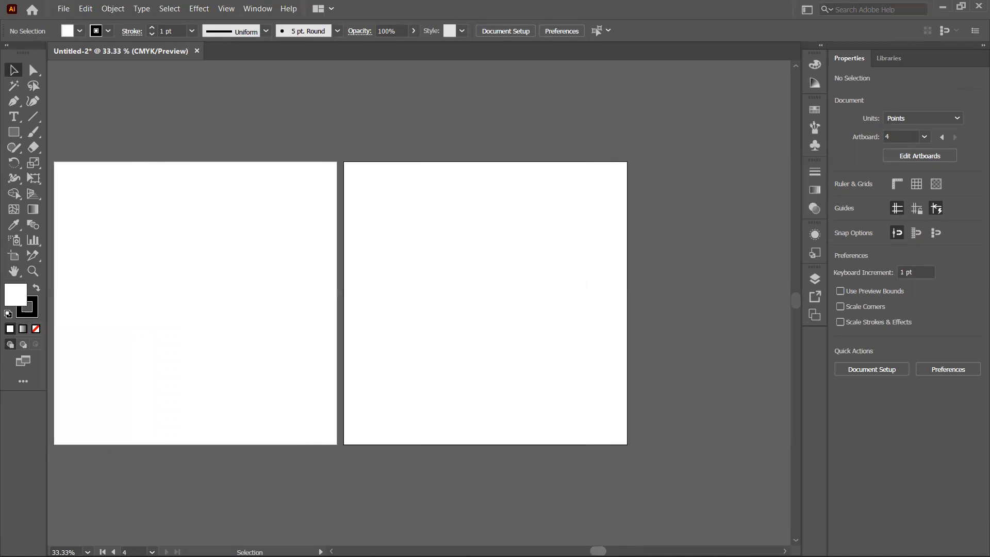
scroll(419, 303, left, 8)
scroll(419, 304, right, 6)
scroll(419, 303, left, 5)
scroll(419, 303, right, 3)
scroll(419, 304, right, 6)
scroll(419, 303, left, 14)
scroll(419, 303, right, 5)
scroll(655, 409, right, 1)
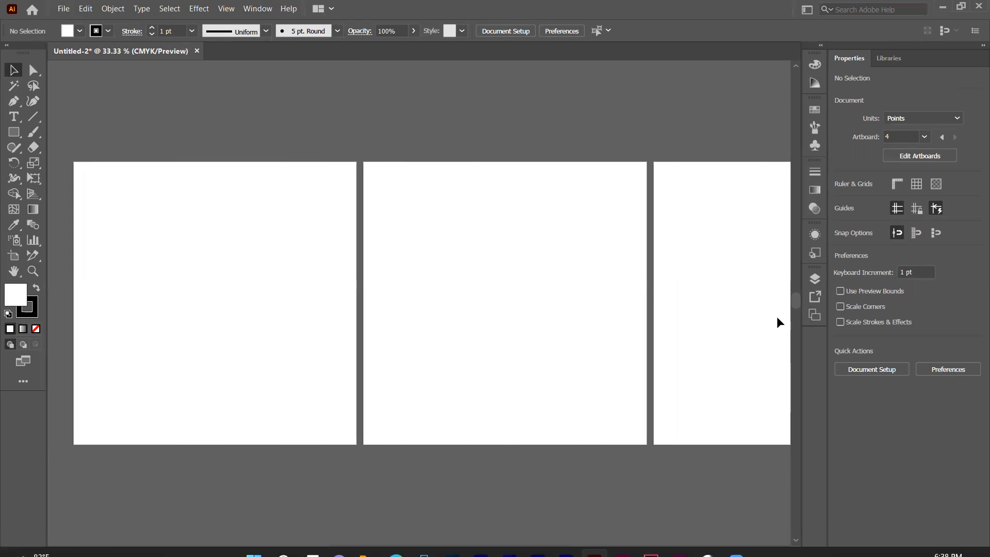
scroll(797, 299, down, 2)
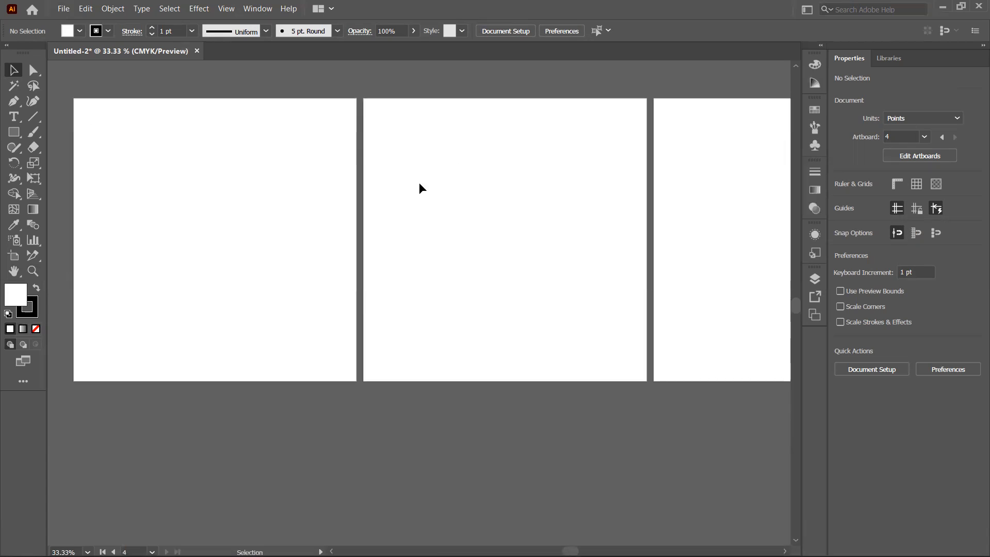
Step: Move Artboard 6 up one place in the artboard order and return it to last place
click(816, 315)
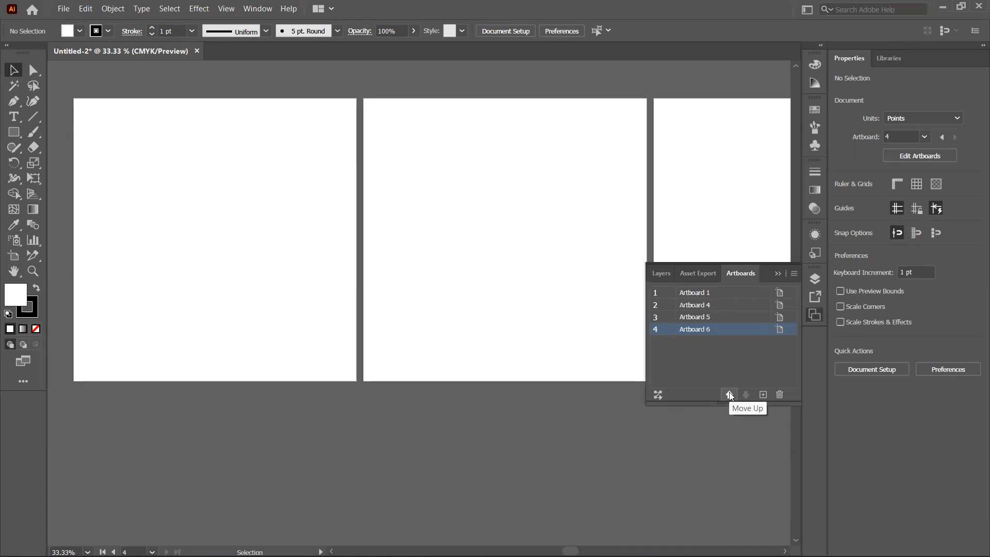
double_click(702, 332)
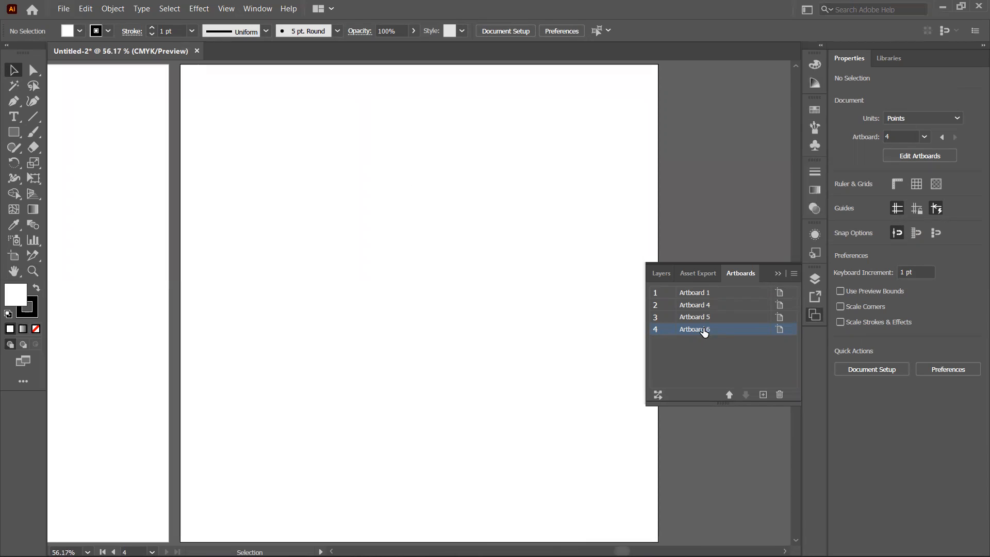
click(730, 395)
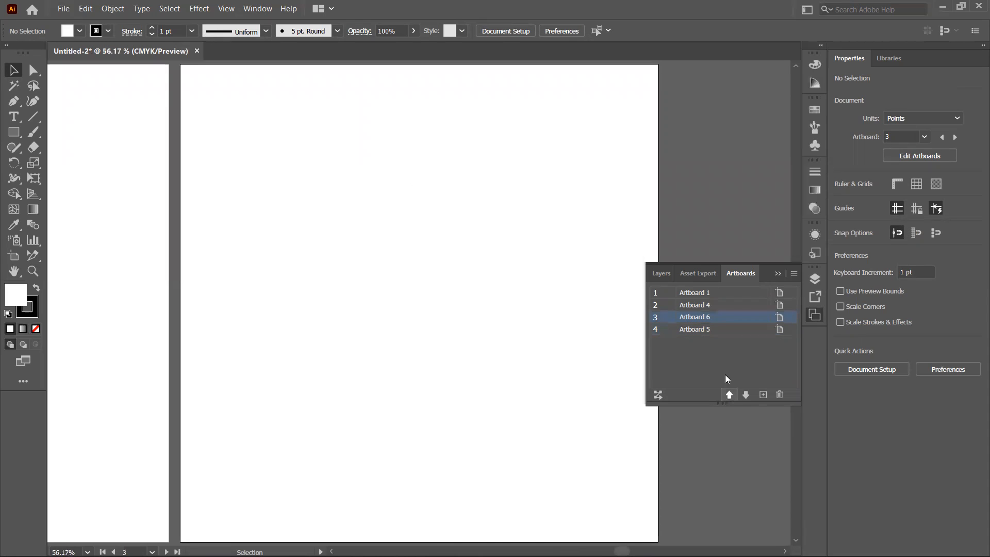
click(746, 395)
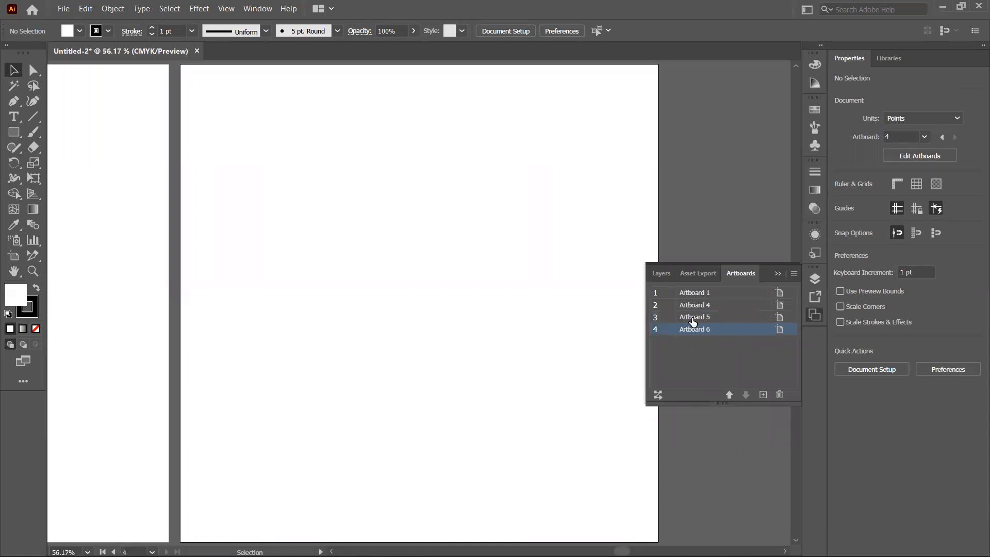
Step: Rearrange the four artboards into two columns with 20 pt spacing, and add three more artboards
click(658, 395)
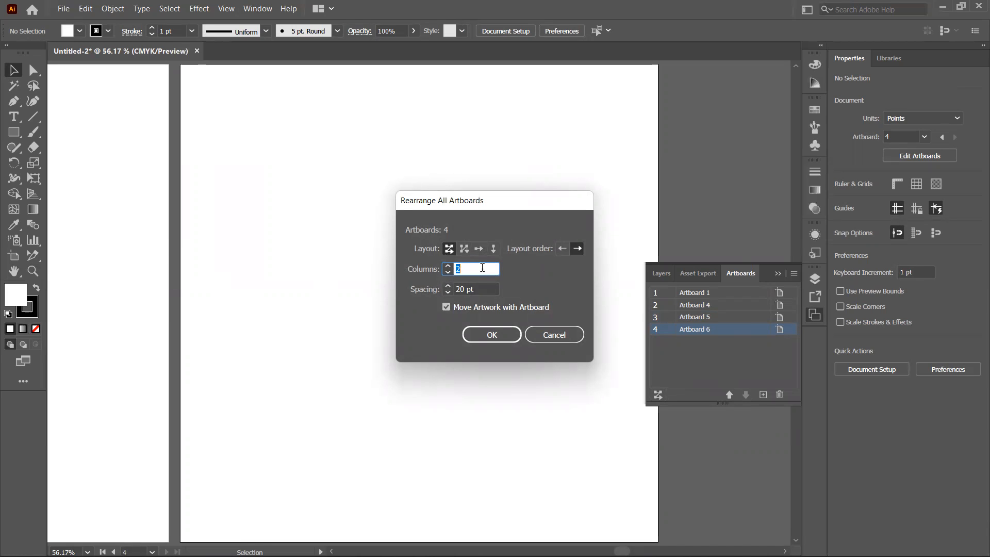
click(493, 332)
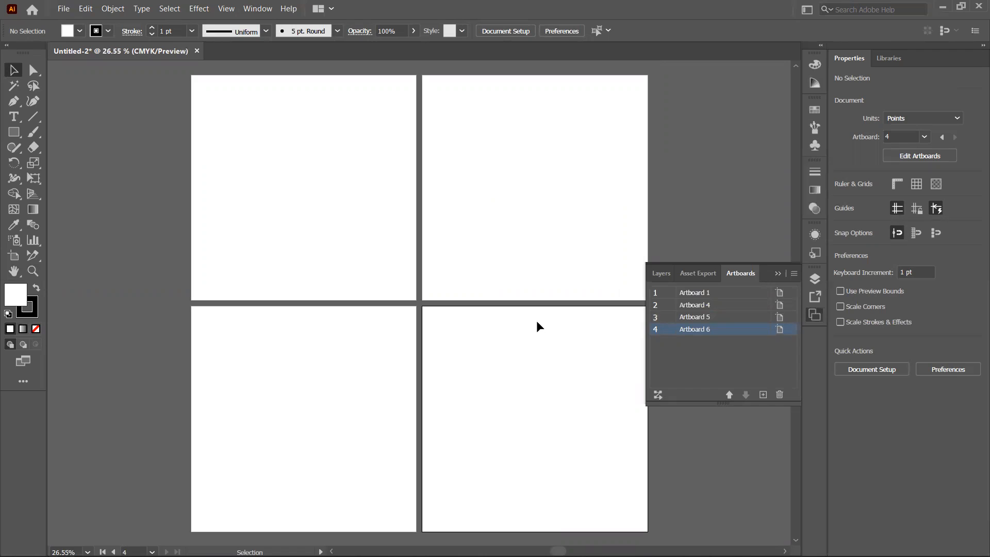
click(763, 399)
click(762, 399)
click(761, 399)
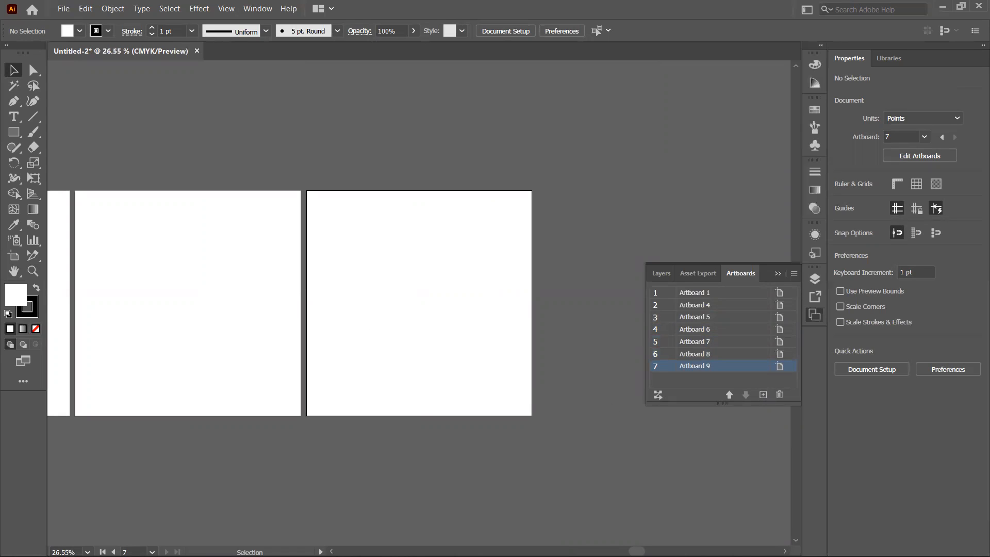
Step: Rearrange all seven artboards into a two-column grid with 20 pt spacing
drag(637, 551, 611, 551)
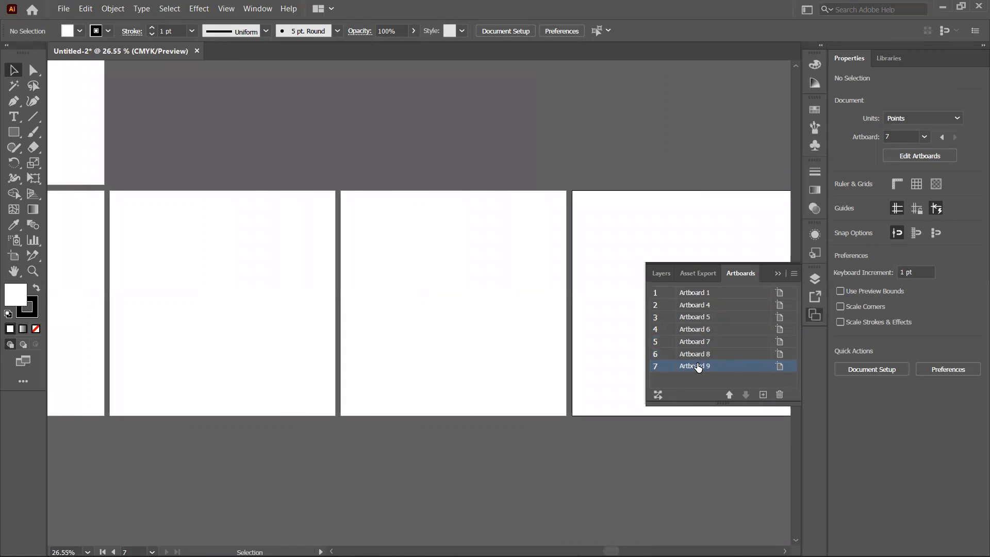
click(657, 394)
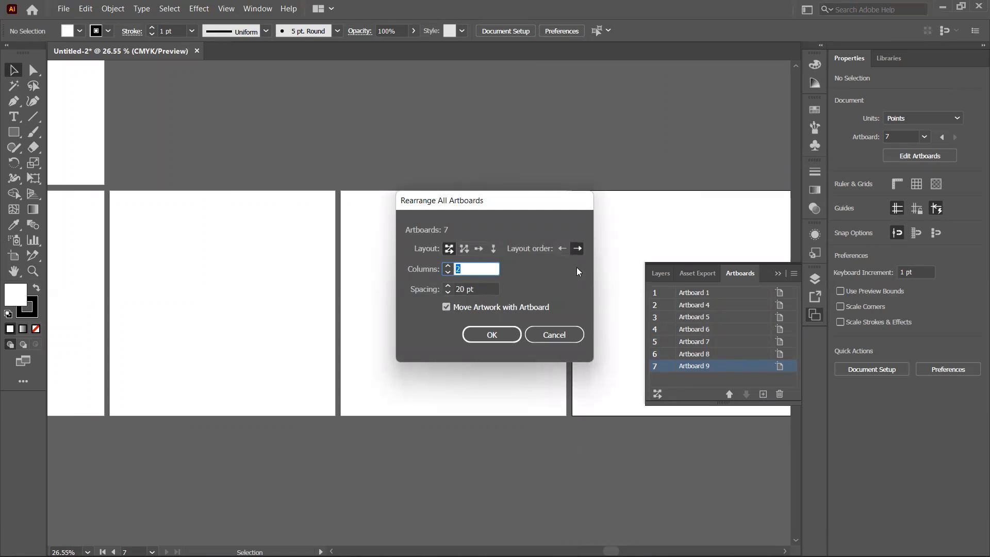
click(492, 335)
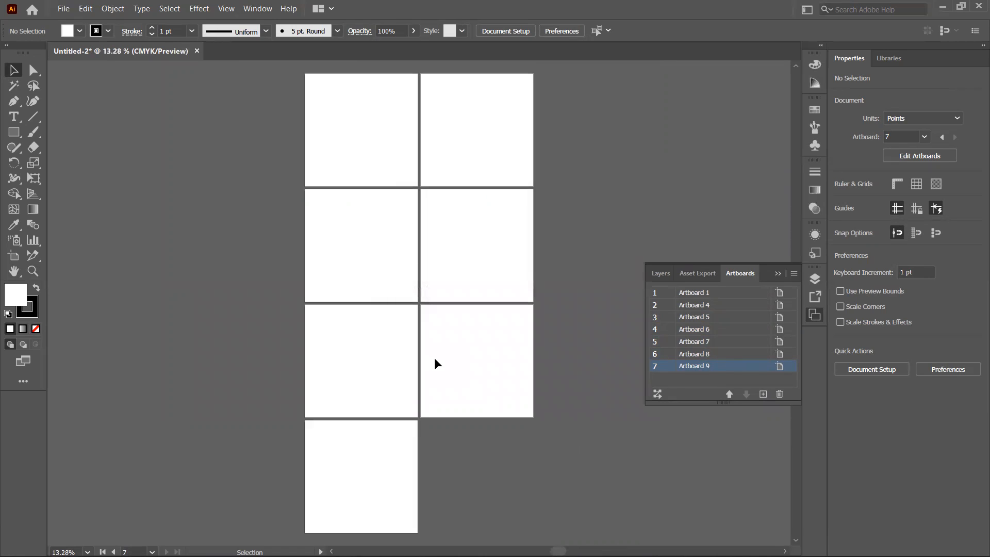
Step: Delete Artboard 9, the last artboard in the grid
double_click(696, 367)
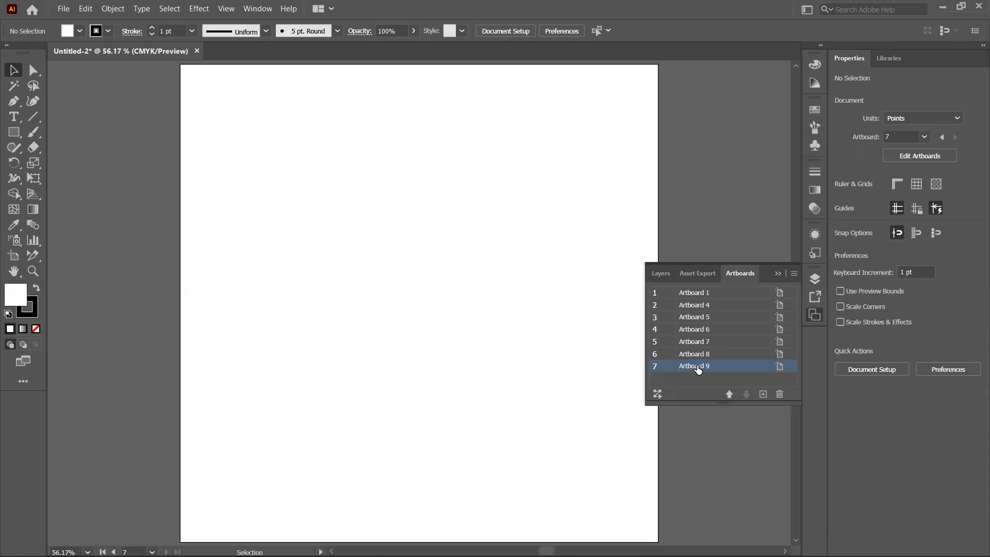
click(778, 394)
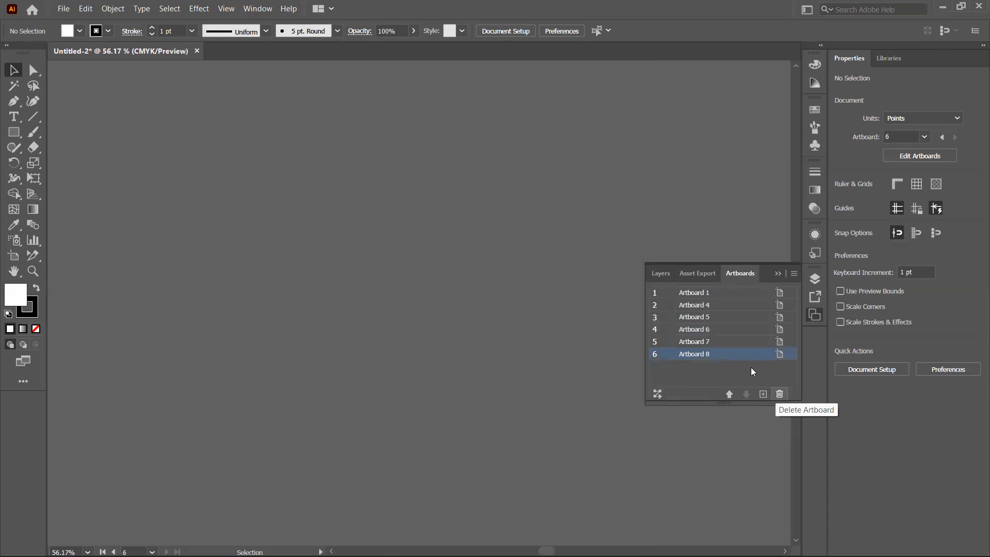
click(704, 345)
double_click(703, 343)
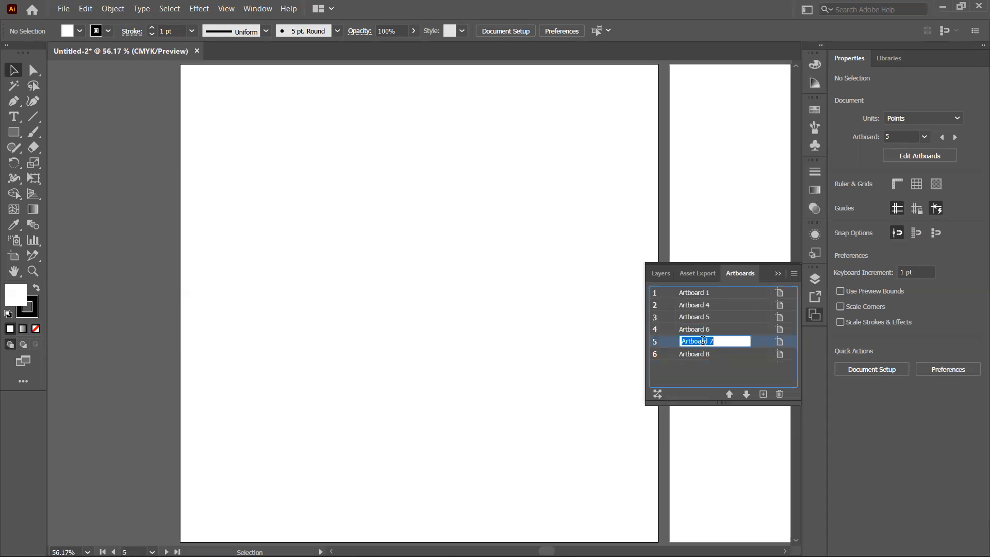
click(713, 377)
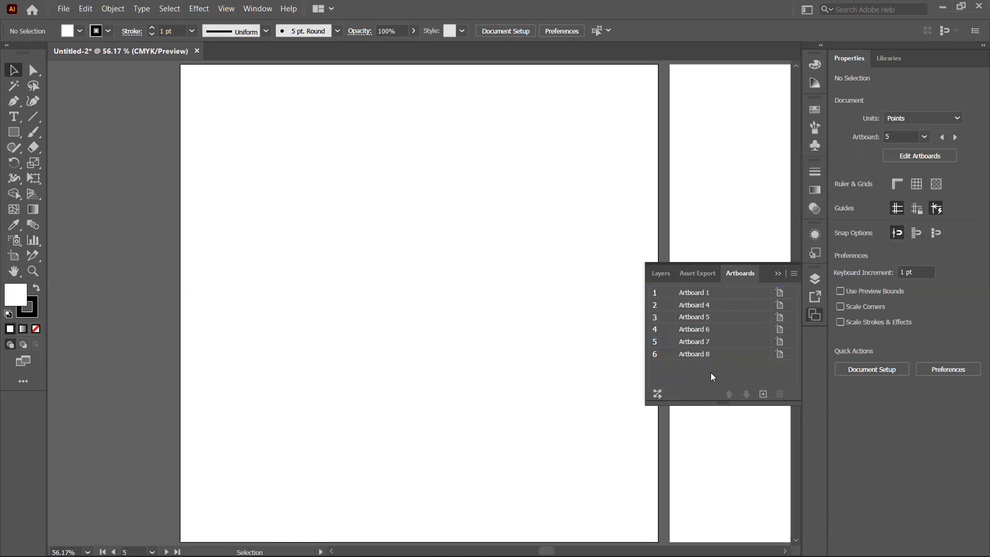
Step: Close the artboard list and review the complete two-column grid of six artboards
click(778, 274)
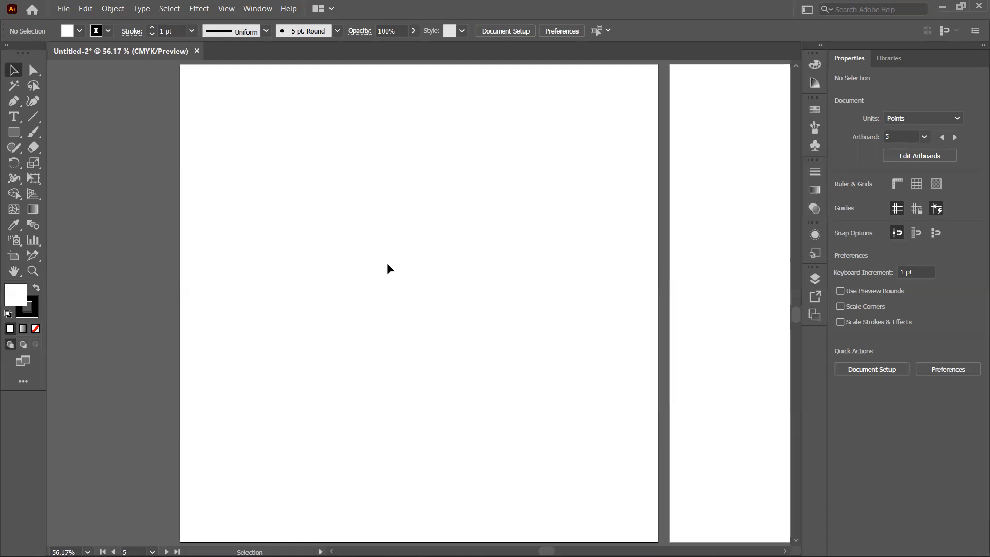
key(ctrl+minus)
key(ctrl+minus)
key(ctrl+minus)
key(ctrl+minus)
key(ctrl+minus)
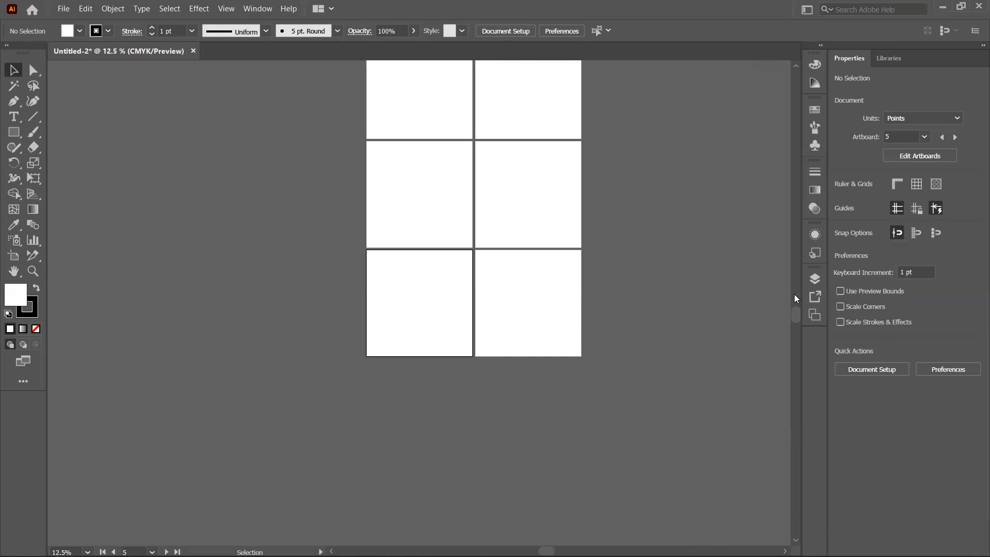
drag(801, 286, 800, 281)
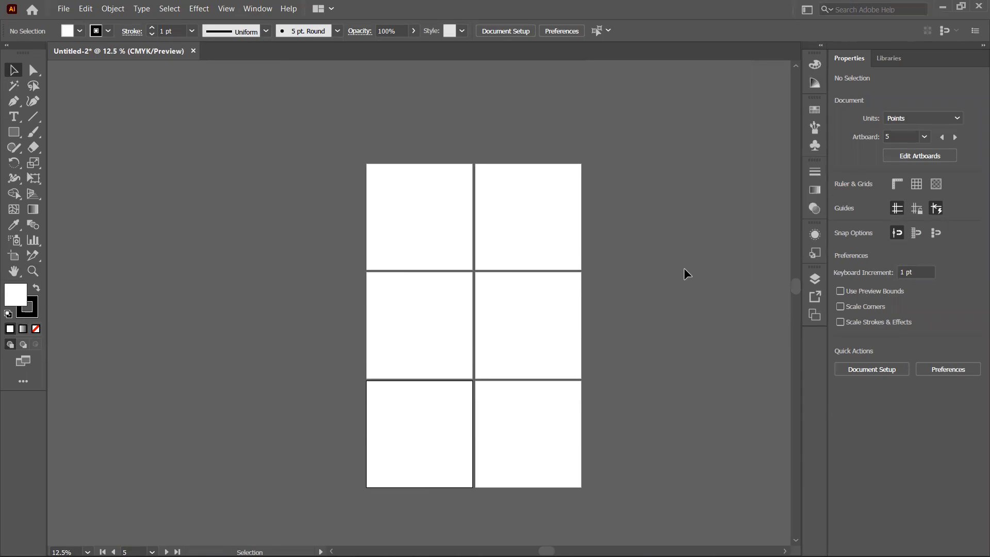
Step: Draw a rectangle about 629 by 533 pt on the first artboard and fill it with green
key(ctrl+plus)
key(ctrl+plus)
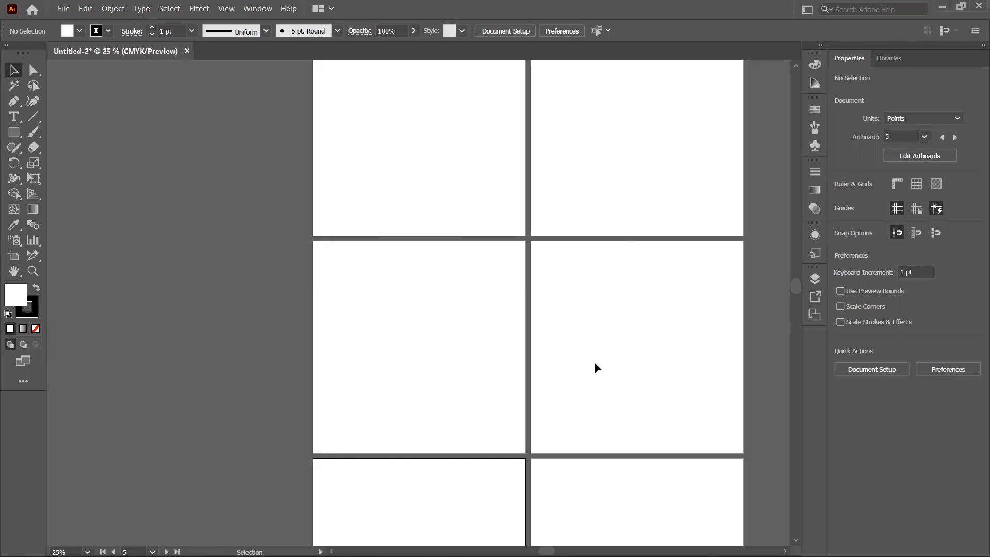
drag(547, 551, 555, 551)
drag(798, 285, 799, 276)
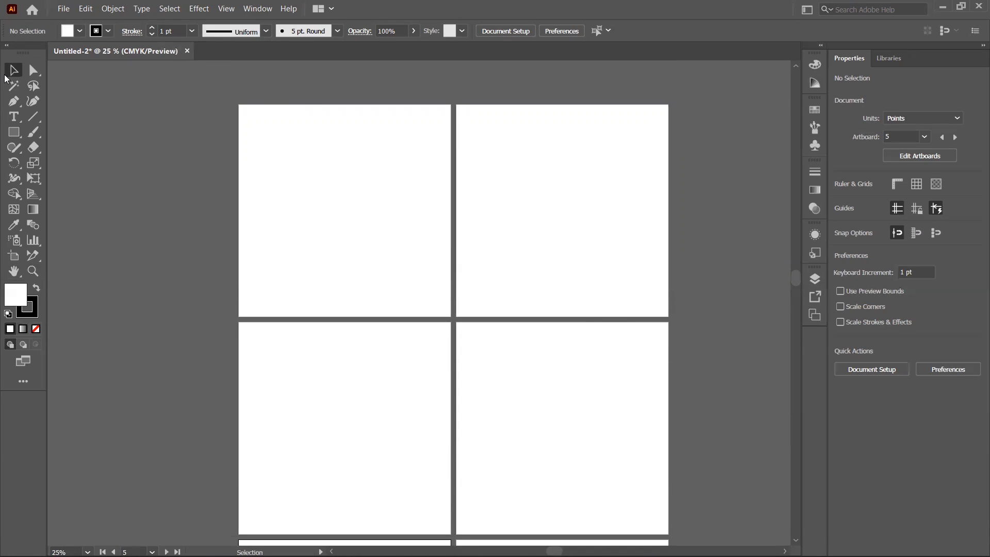
click(14, 132)
mouse_move(260, 134)
mouse_down()
mouse_move(369, 252)
mouse_move(419, 269)
mouse_up()
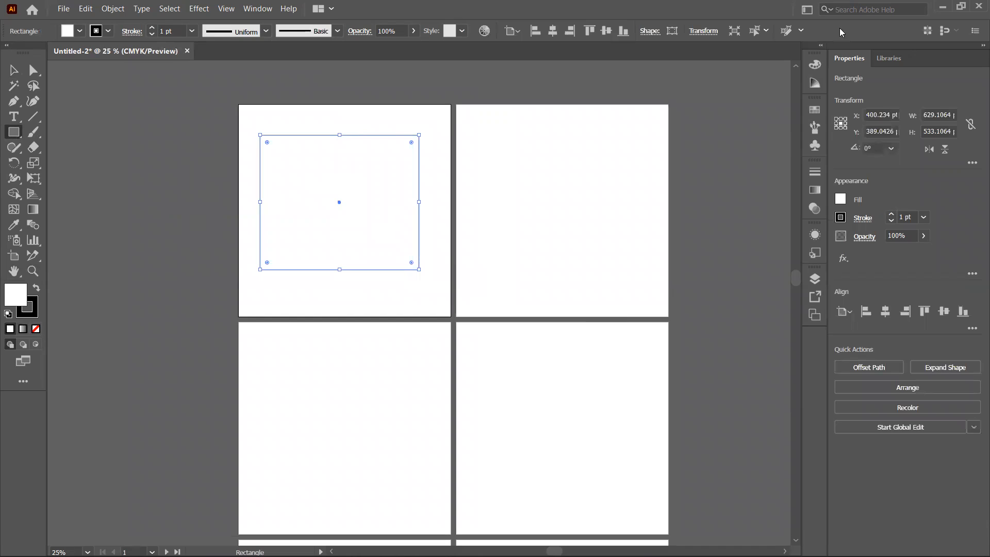
click(815, 64)
click(703, 159)
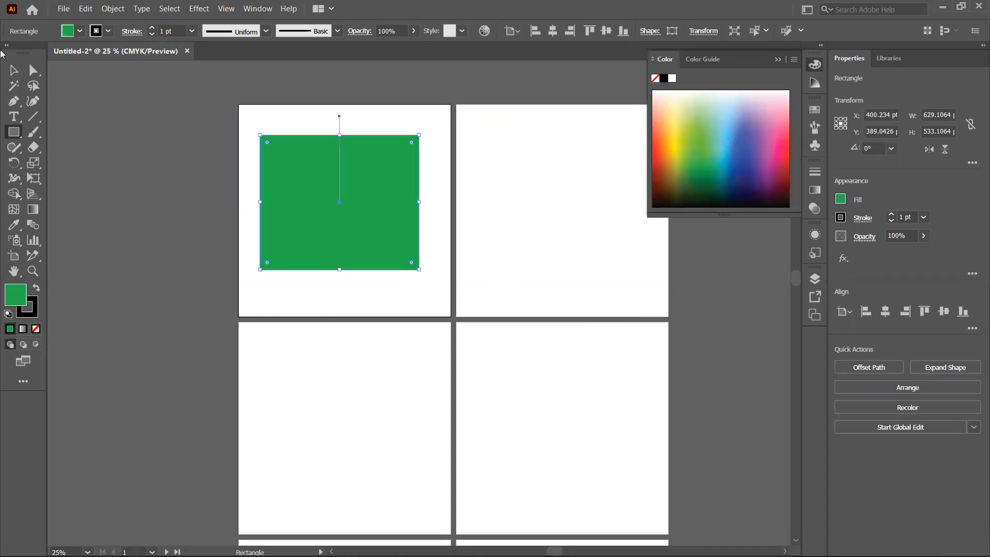
Step: Copy the green rectangle onto the second artboard, and copy the pair onto the two artboard rows below
click(13, 70)
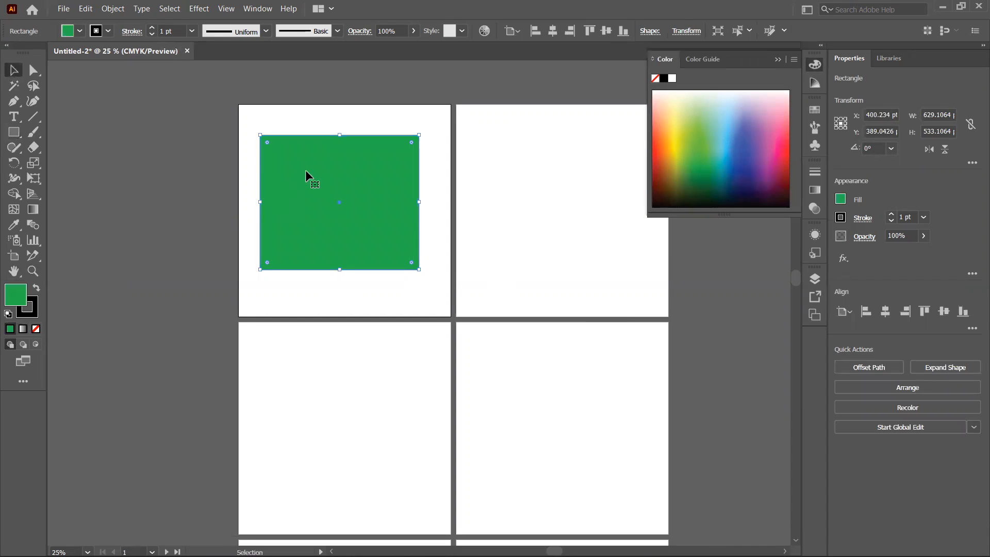
drag(297, 188, 524, 189)
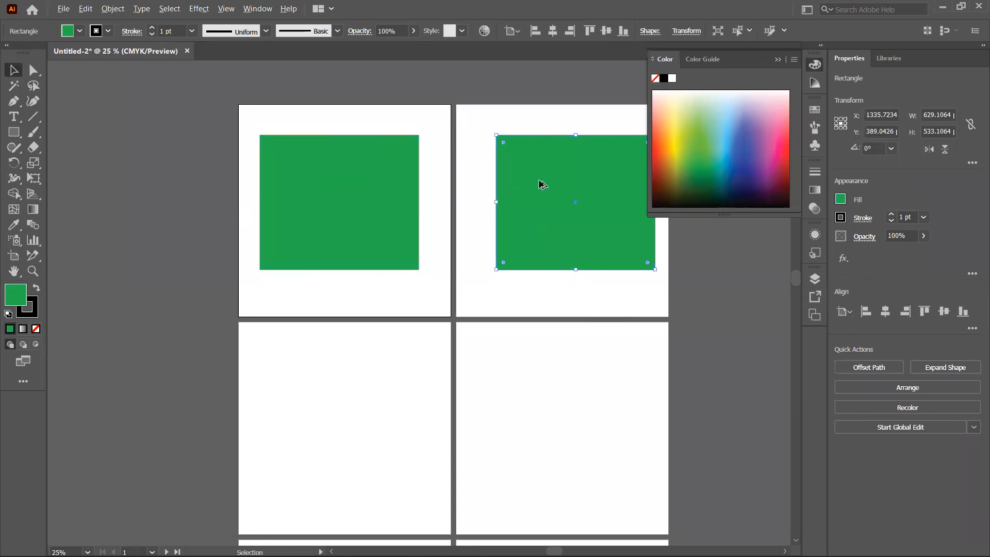
shift+click(387, 198)
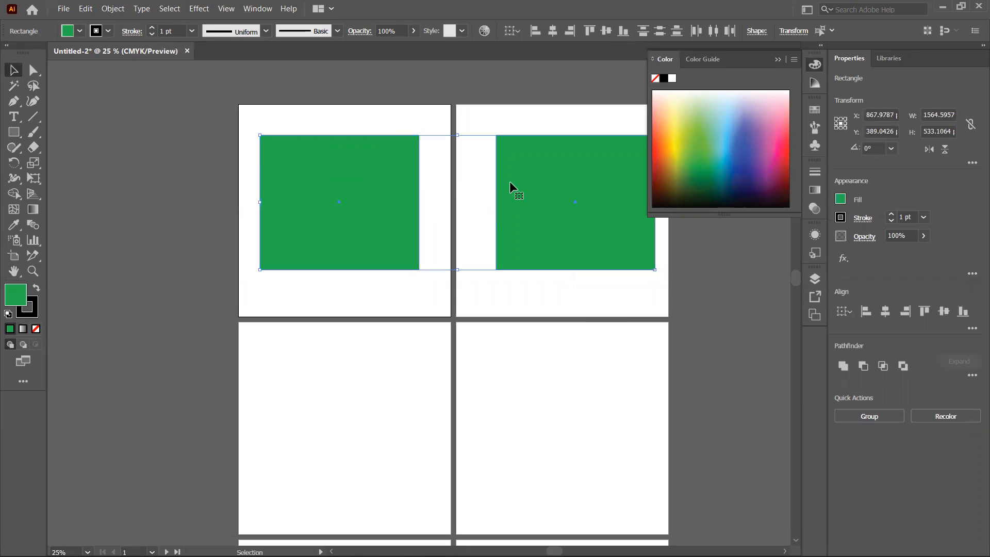
drag(530, 184, 555, 417)
drag(797, 274, 796, 313)
drag(555, 146, 559, 351)
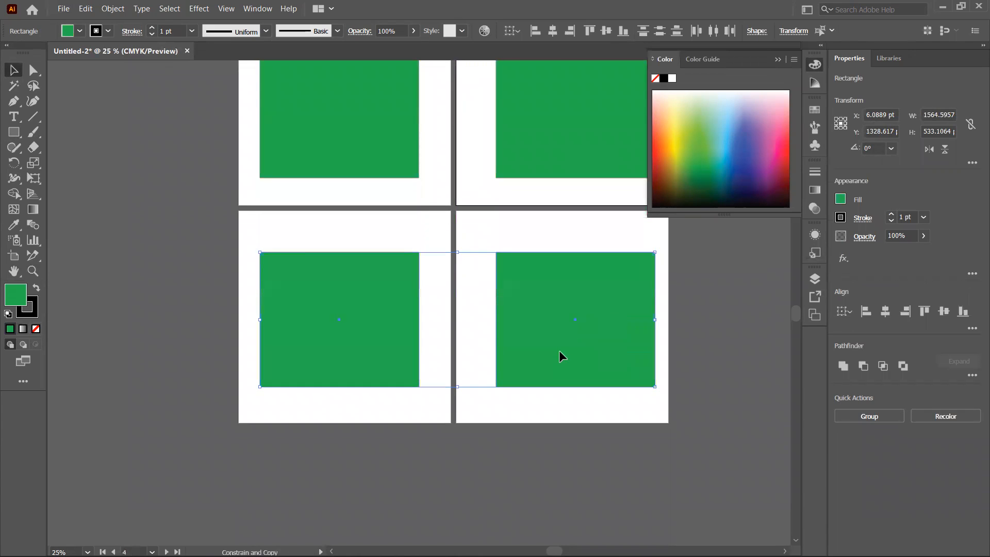
Step: Recolor the bottom-row rectangles, making the one on the sixth artboard blue and the one on the fifth yellow
click(587, 212)
click(580, 274)
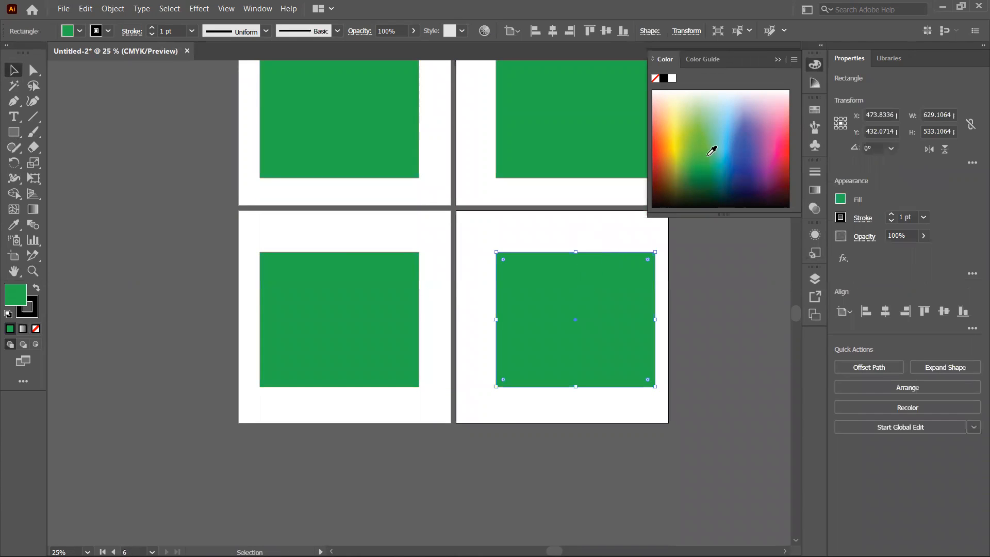
click(746, 140)
click(404, 308)
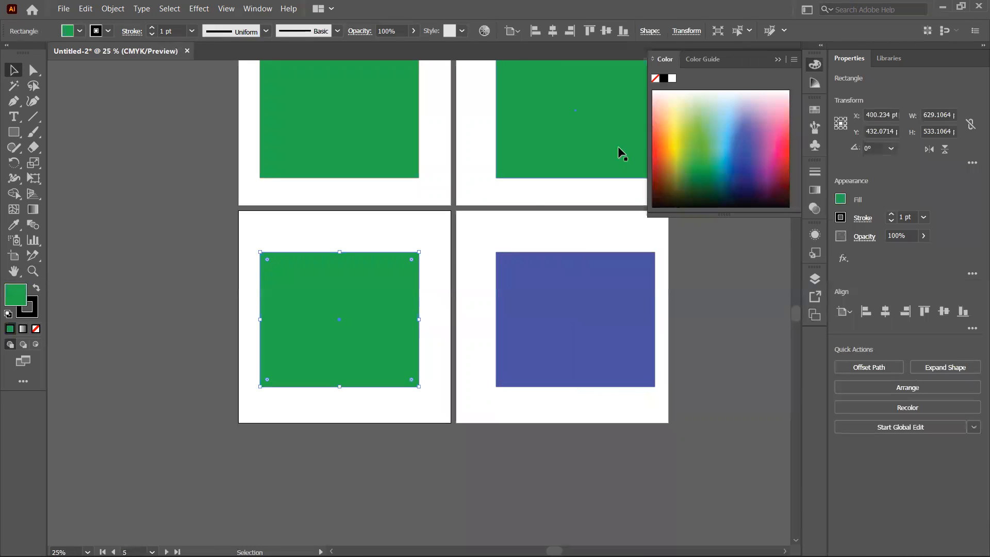
click(674, 132)
Step: Recolor the middle-row rectangles, making the one on the third artboard red and the one on the fourth brown
click(442, 152)
click(344, 110)
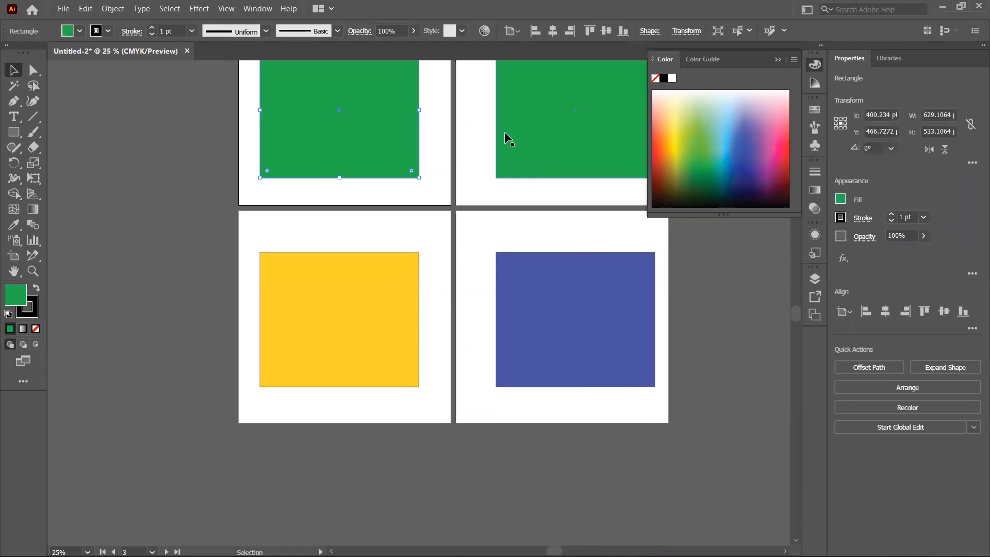
click(790, 152)
click(548, 137)
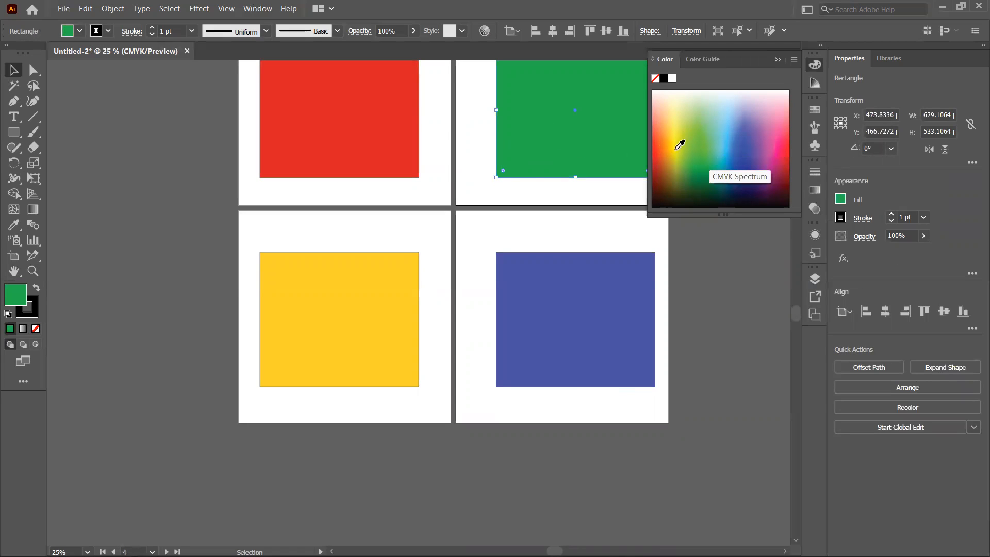
click(667, 169)
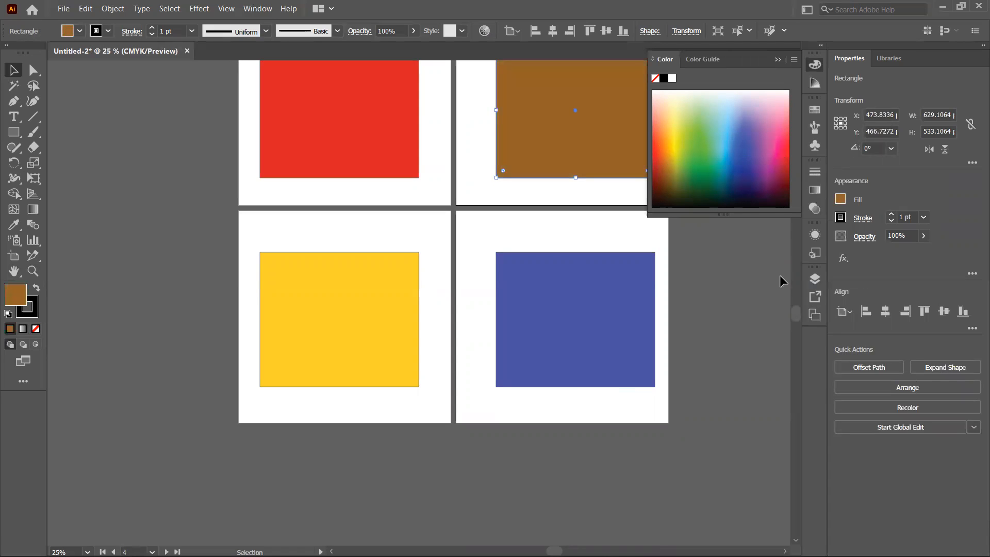
Step: Recolor the green rectangle on the second artboard to light purple
drag(794, 318, 796, 273)
click(579, 267)
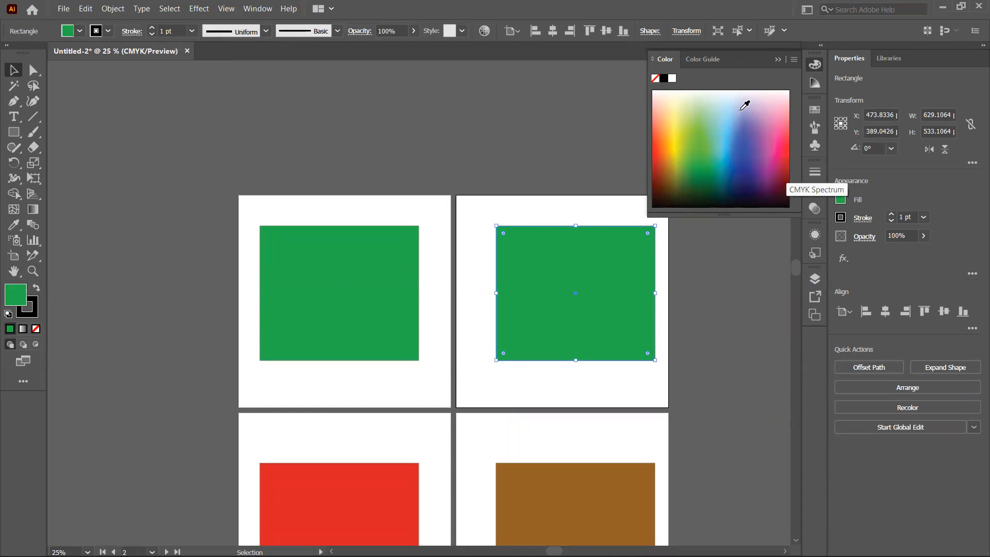
click(744, 106)
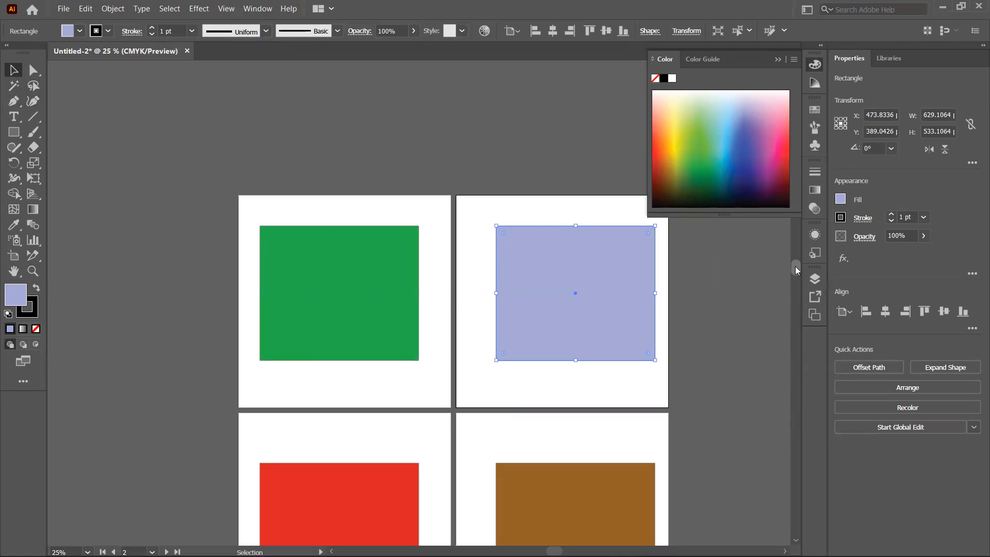
Step: Review the artboards and their rectangles, checking that each one has a different color
scroll(795, 271, down, 10)
scroll(799, 322, up, 7)
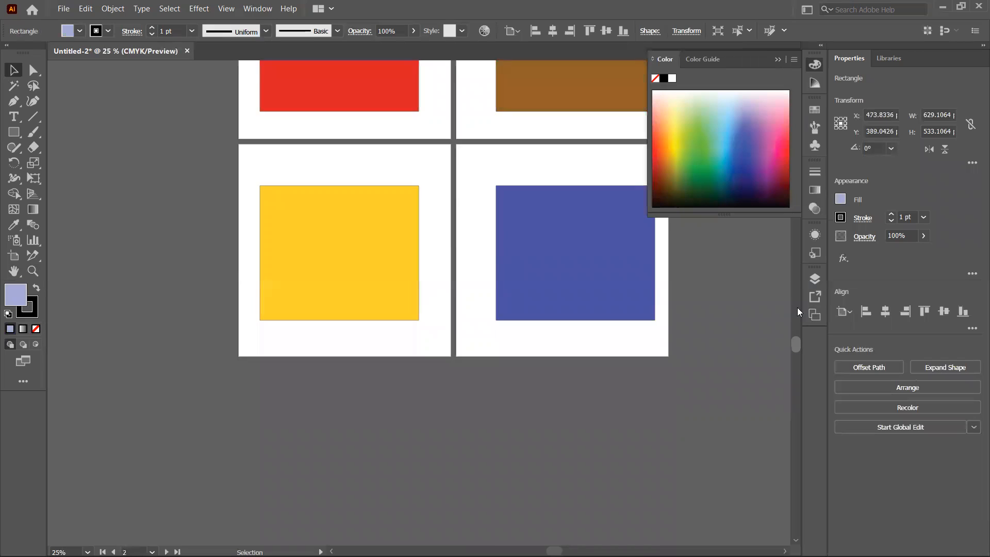
scroll(796, 282, up, 3)
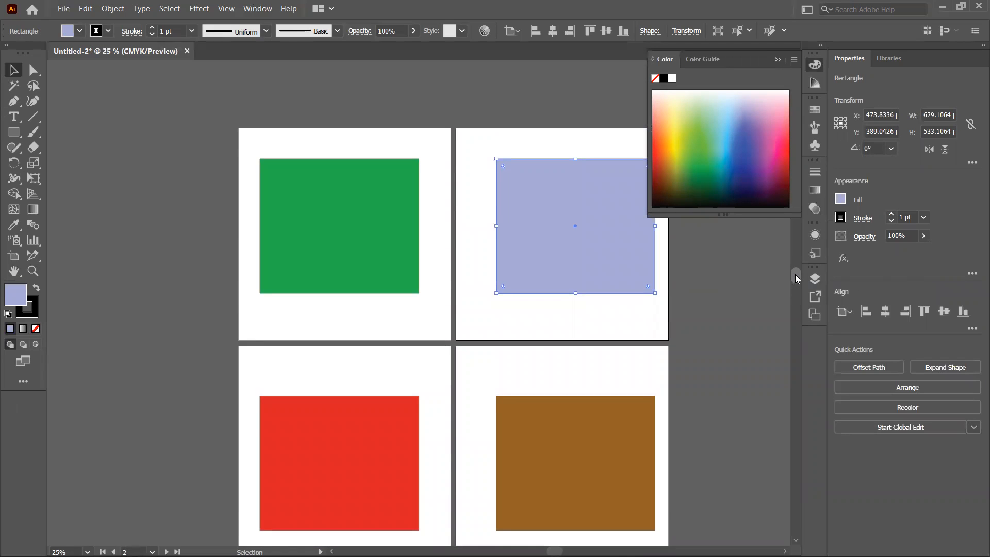
scroll(796, 278, down, 1)
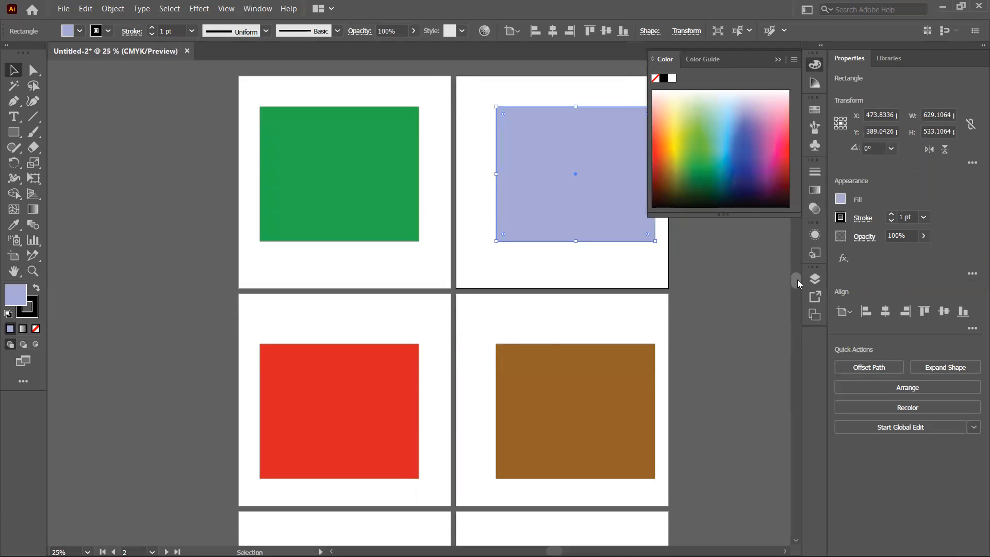
click(416, 216)
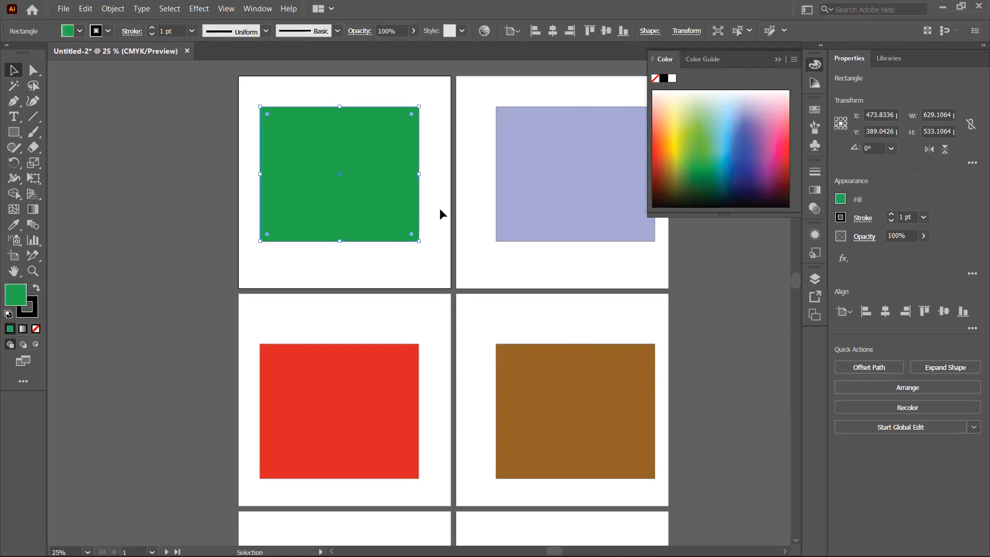
click(440, 212)
click(596, 228)
click(583, 407)
click(381, 405)
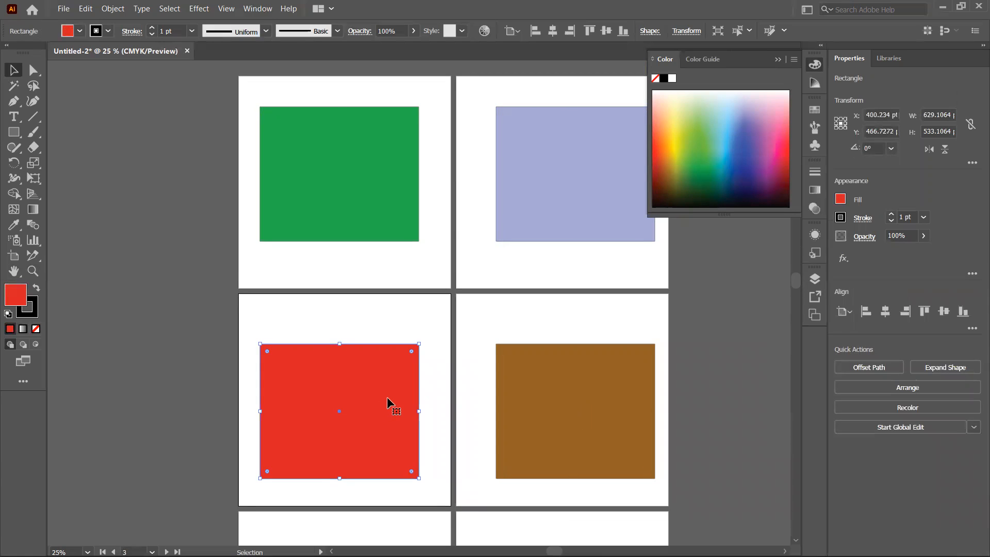
Step: Start an Export As of the document, naming the file artboards and choosing the JPEG format with Use Artboards enabled
click(65, 8)
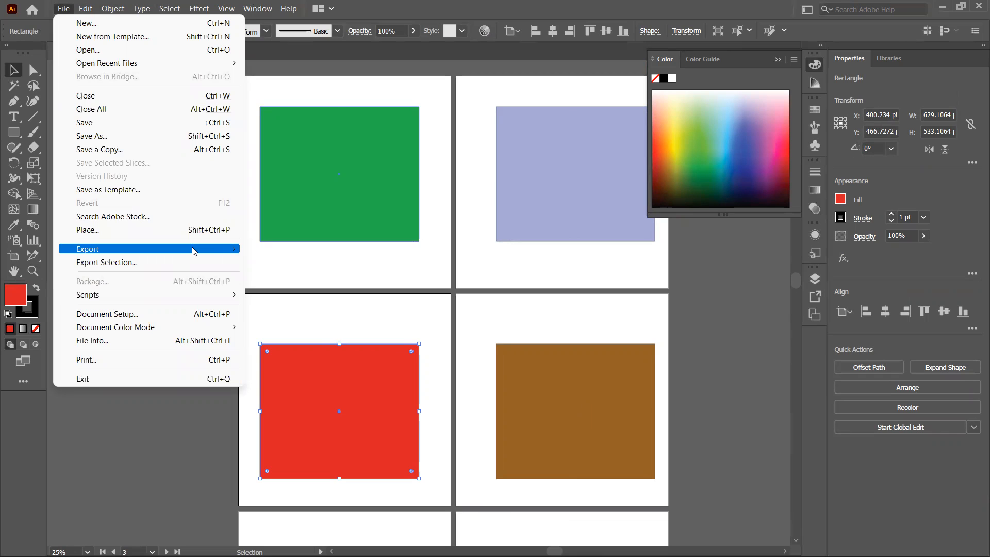
mouse_move(193, 252)
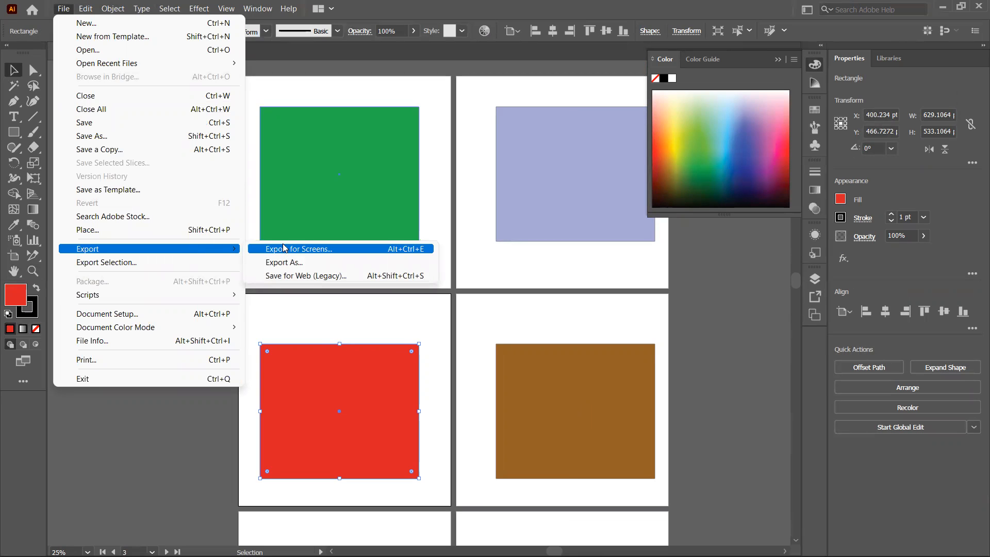
click(286, 263)
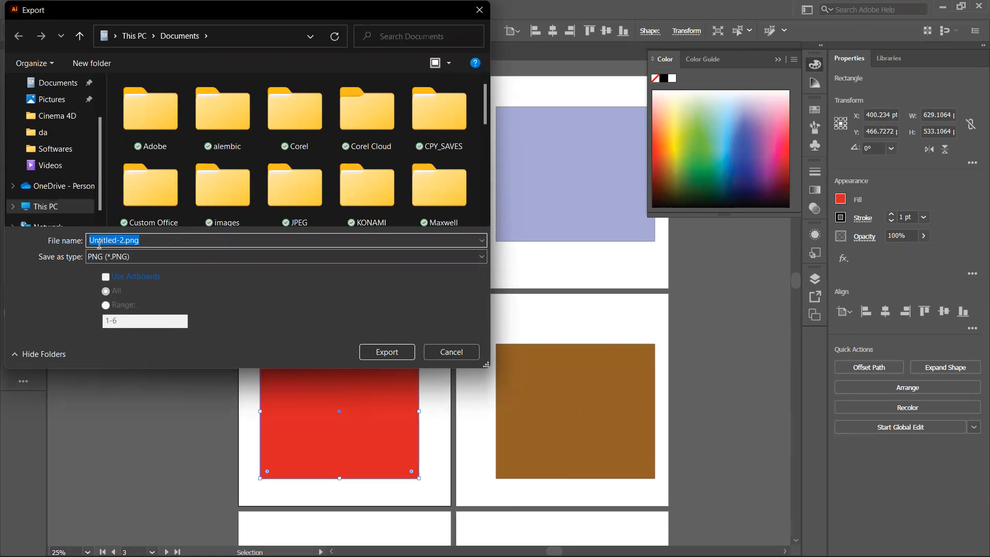
text(artboaeds)
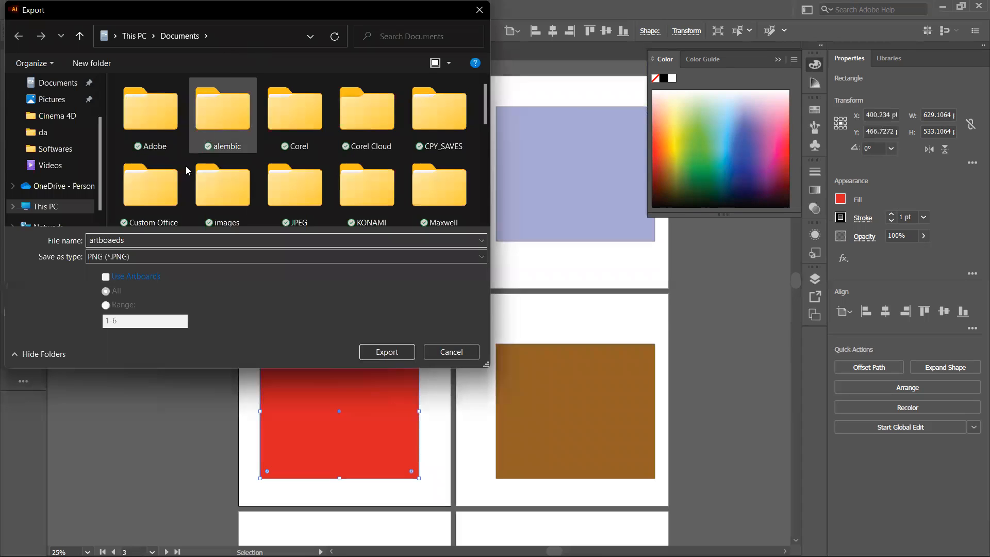
click(115, 241)
key(BackSpace)
text(r)
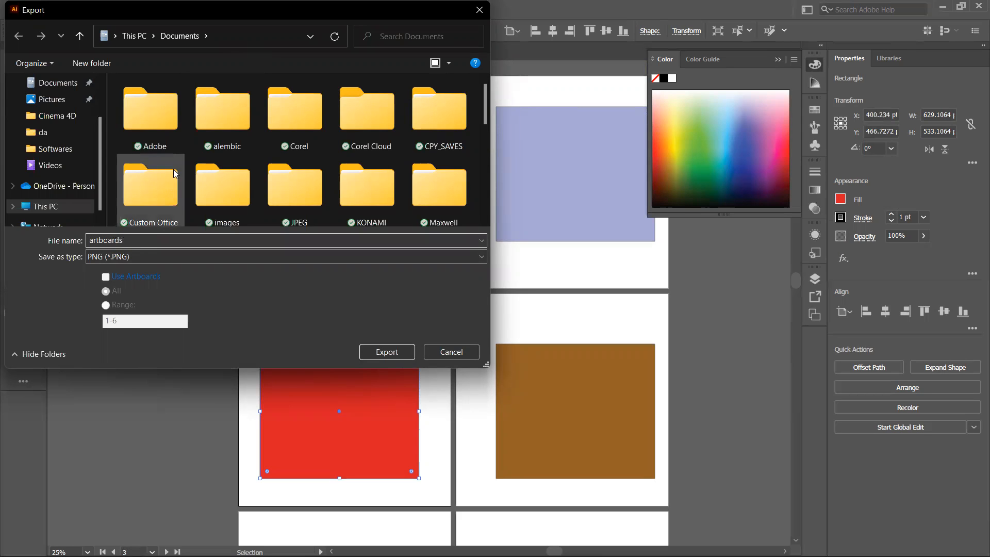
click(96, 257)
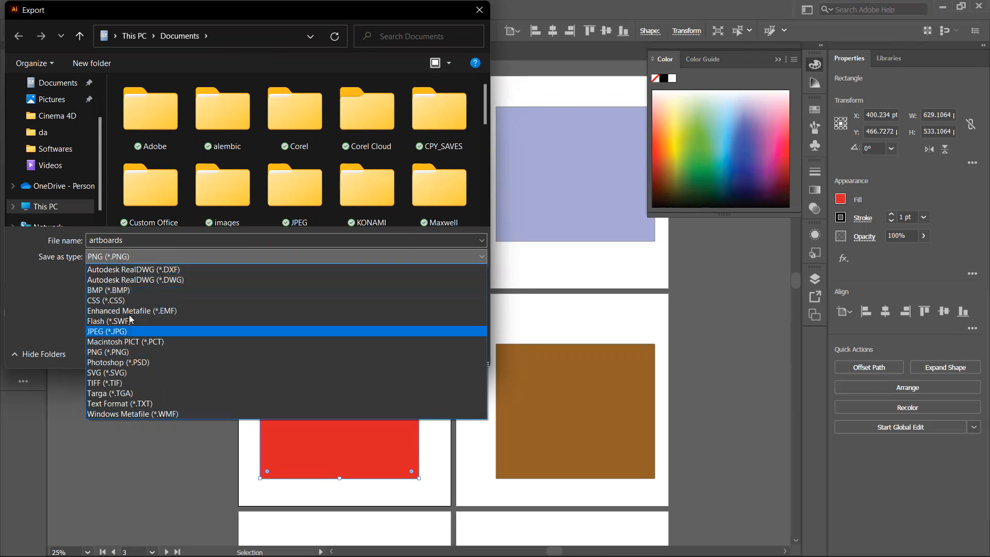
click(107, 333)
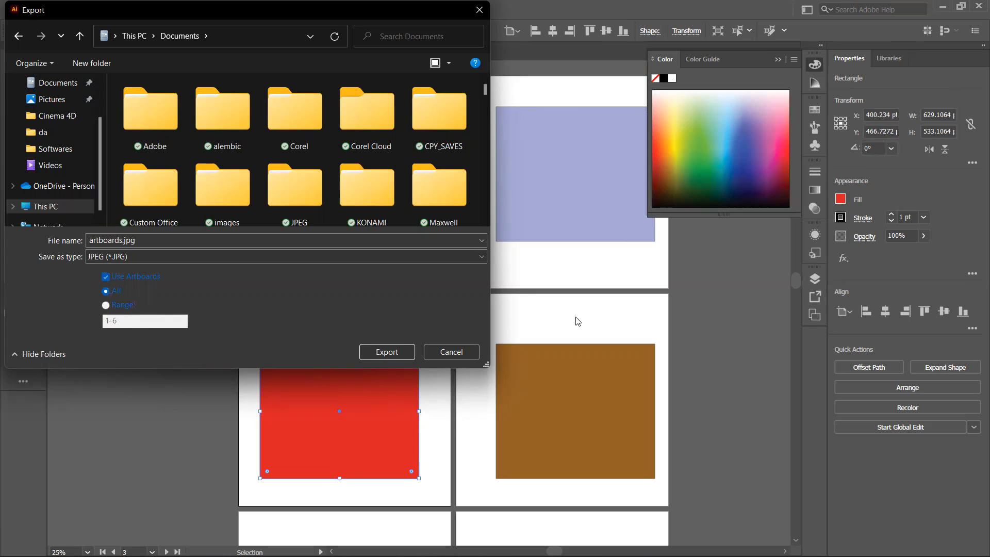
Step: Limit the export to the artboard range 1-3
click(106, 306)
click(119, 321)
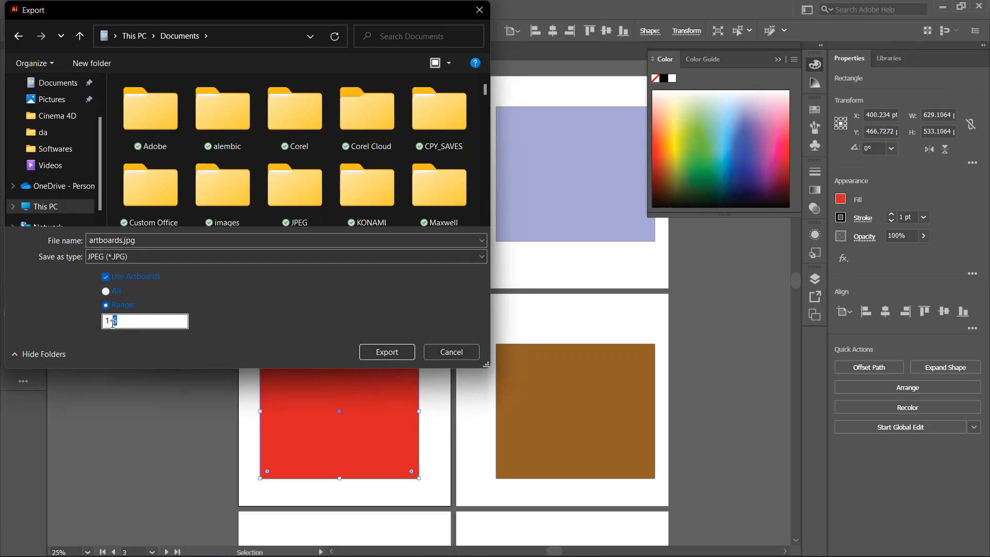
click(113, 321)
text(3)
drag(300, 26, 280, 151)
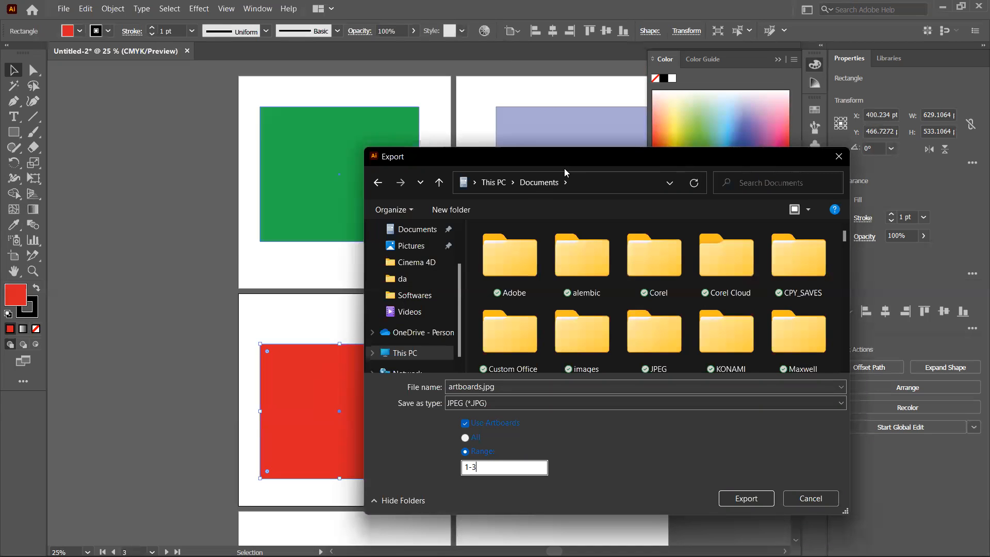
drag(573, 160, 170, 107)
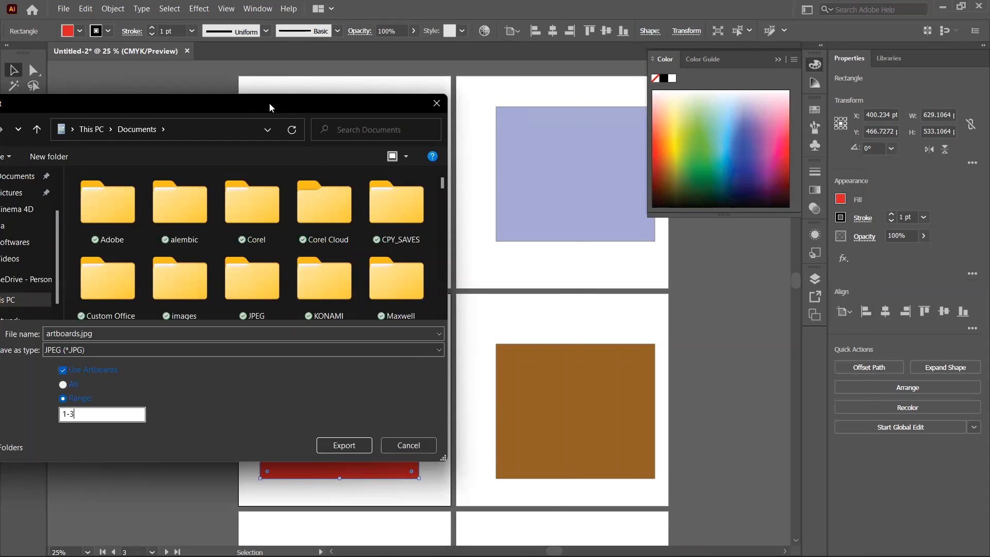
drag(270, 108, 382, 46)
click(175, 323)
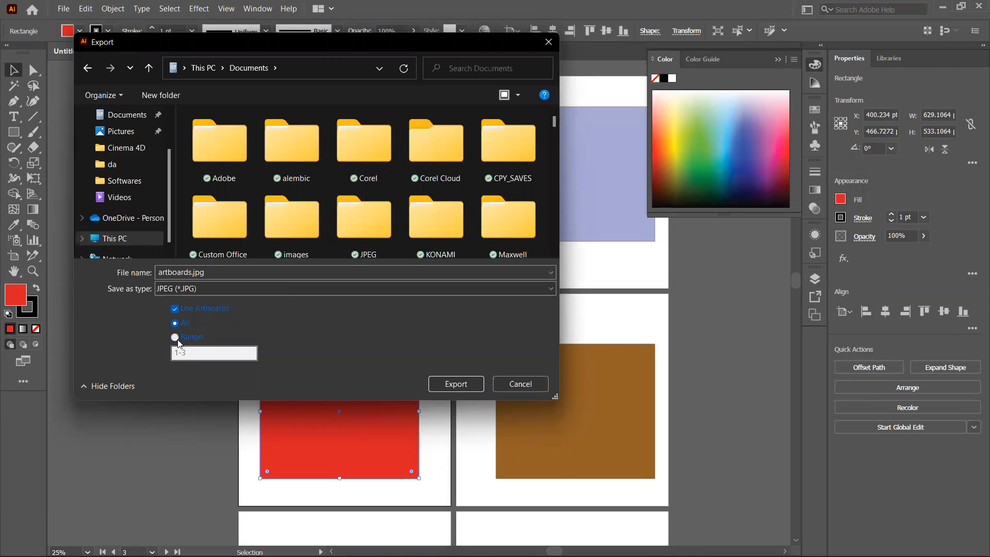
click(175, 338)
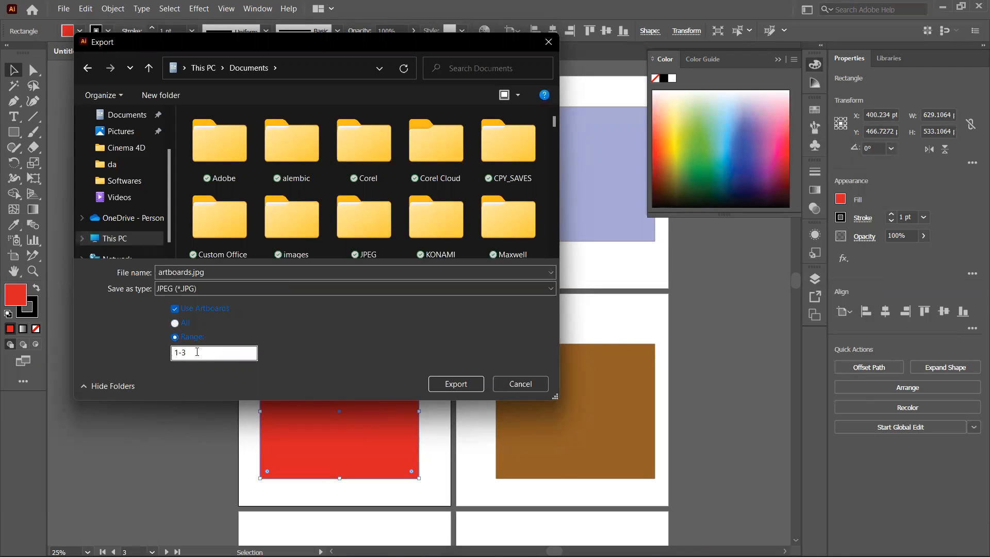
Step: Export all artboards as JPEG files using the RGB color model
click(175, 324)
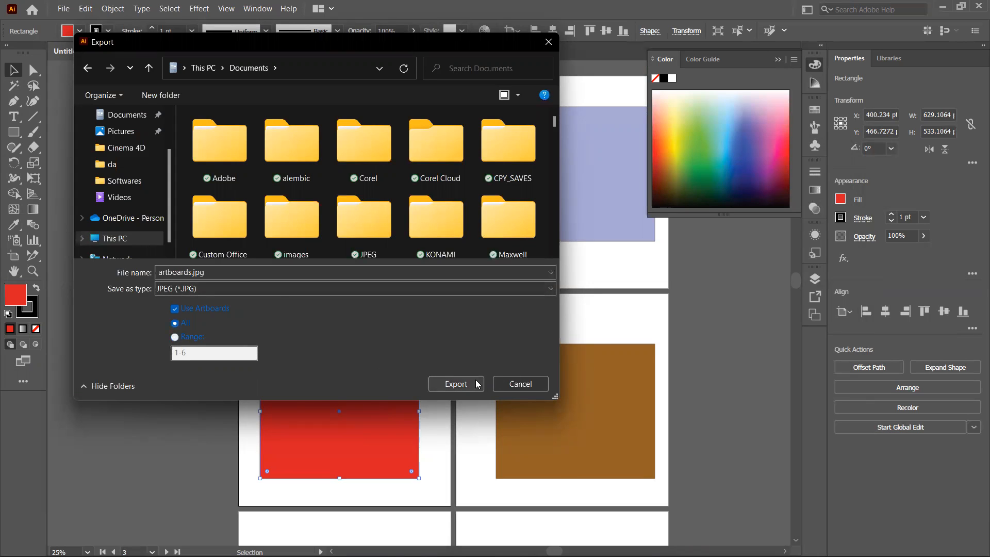
click(458, 384)
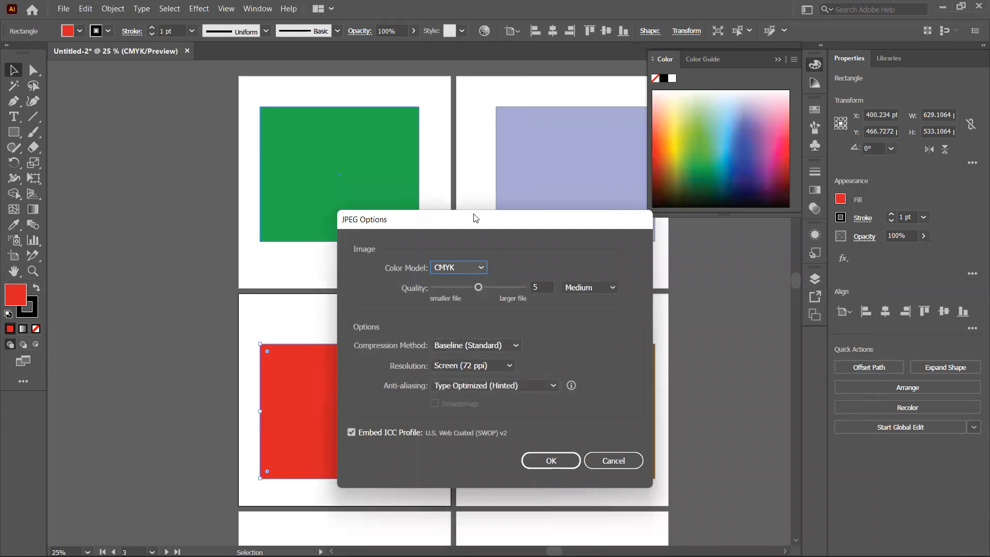
drag(505, 221, 390, 135)
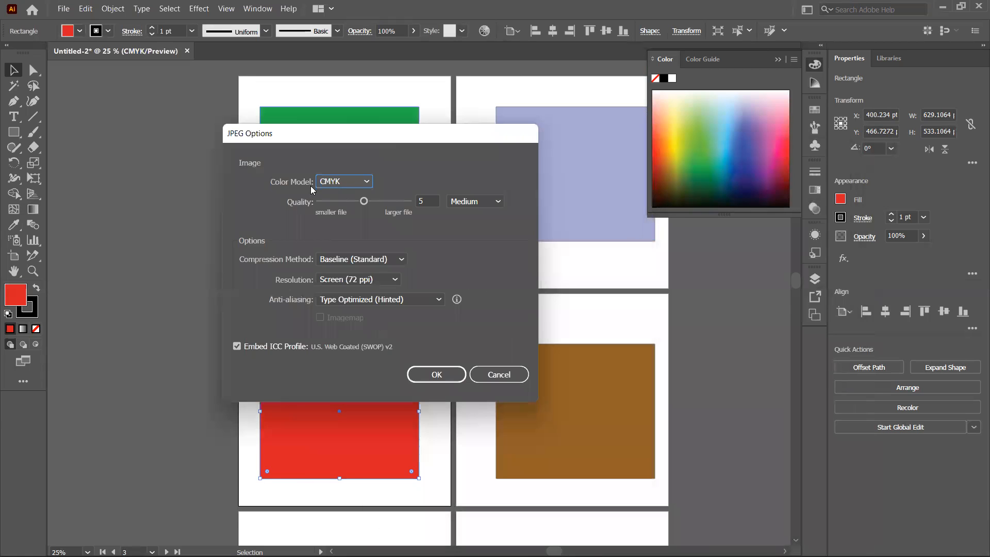
click(364, 182)
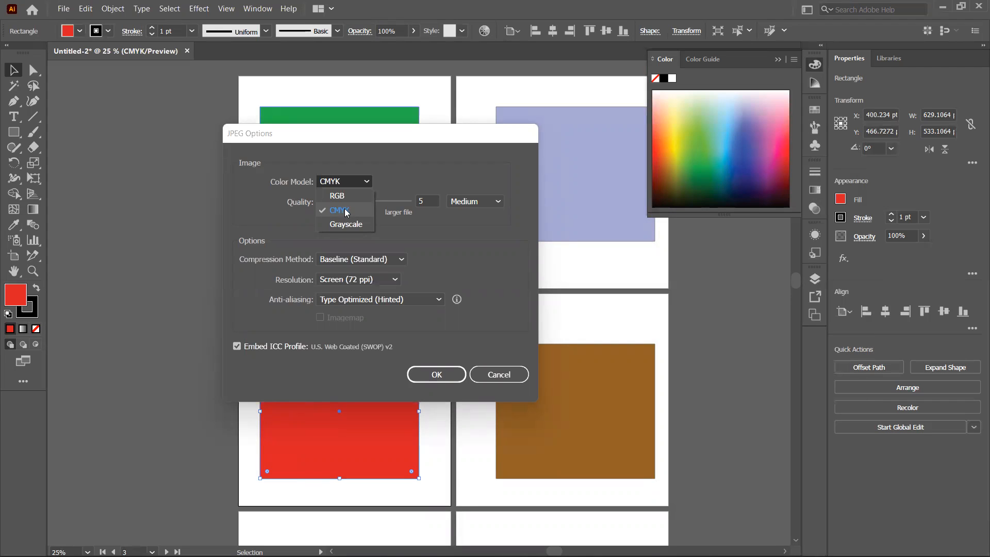
click(334, 196)
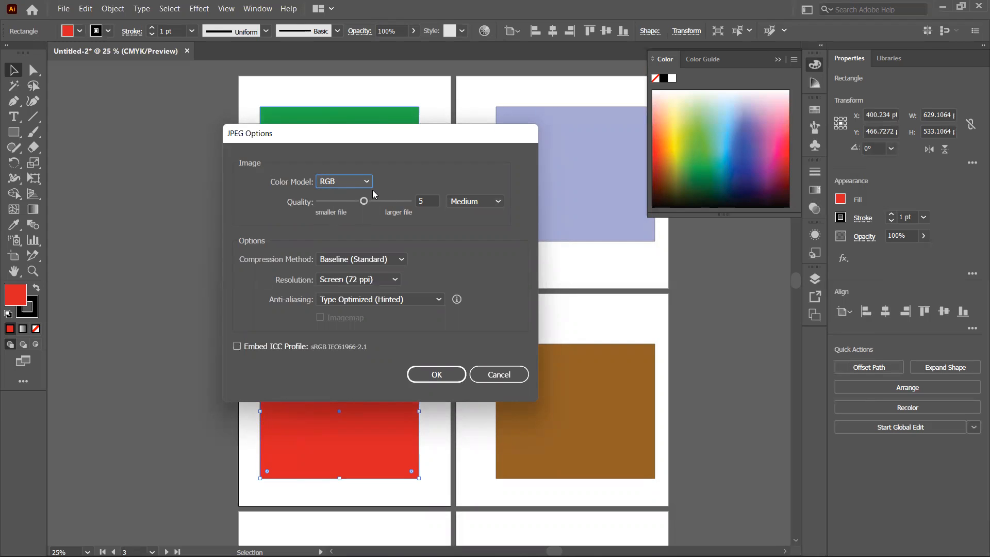
click(498, 203)
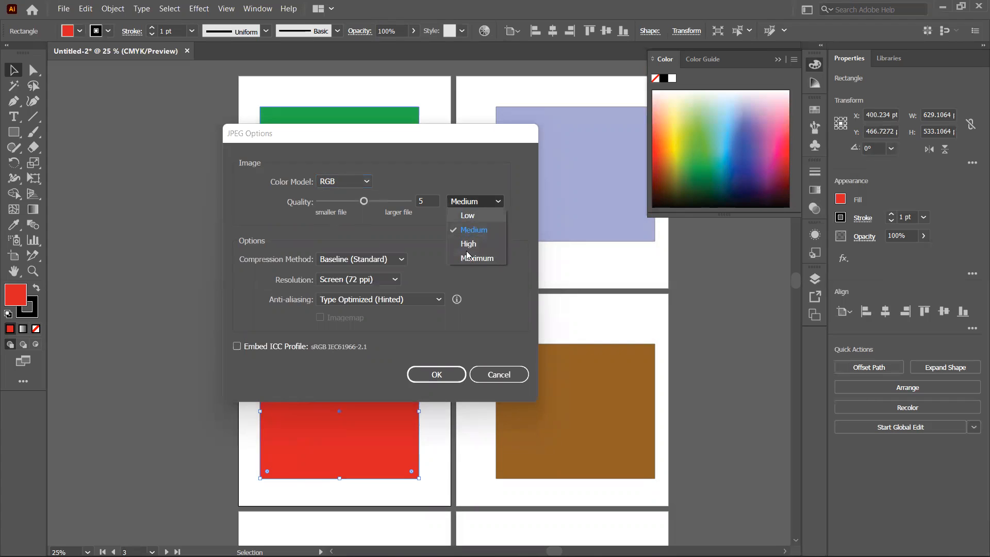
click(428, 238)
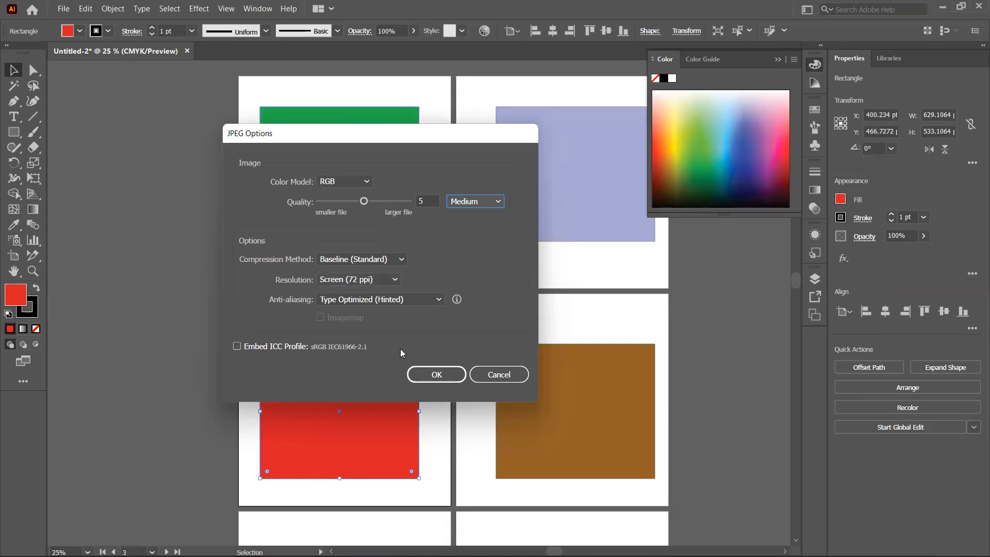
click(426, 376)
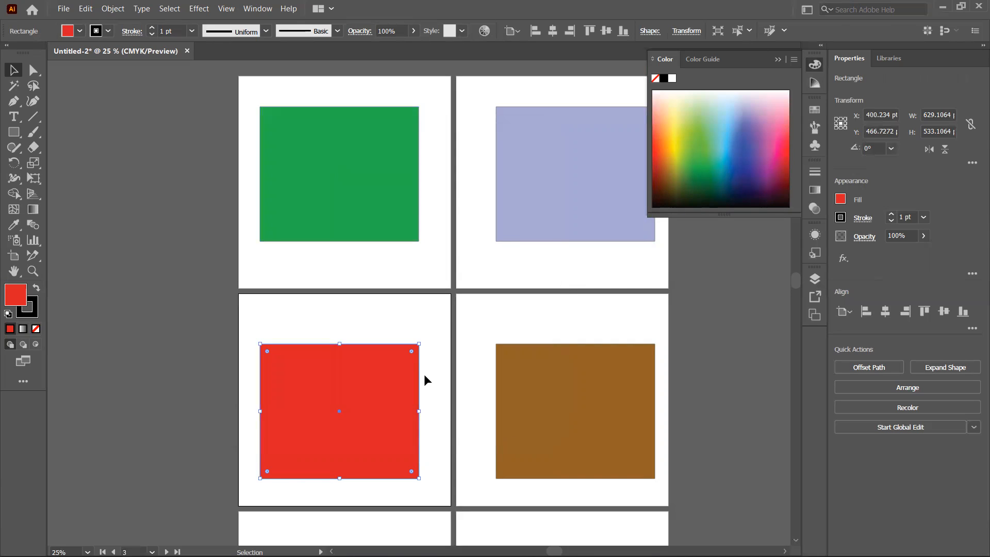
Step: Switch to File Explorer and examine the exported artboard images in the Documents folder, then close the window
mouse_move(367, 541)
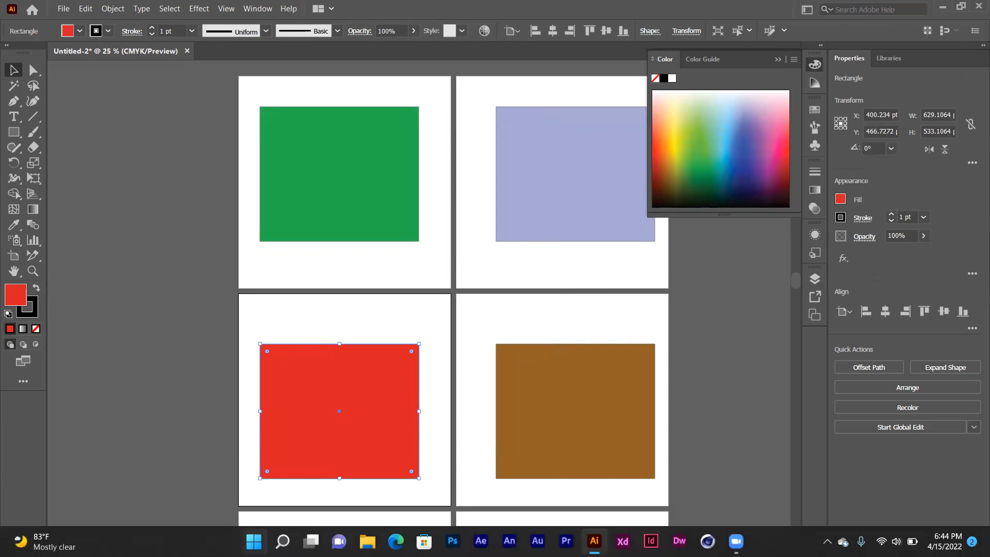
click(367, 542)
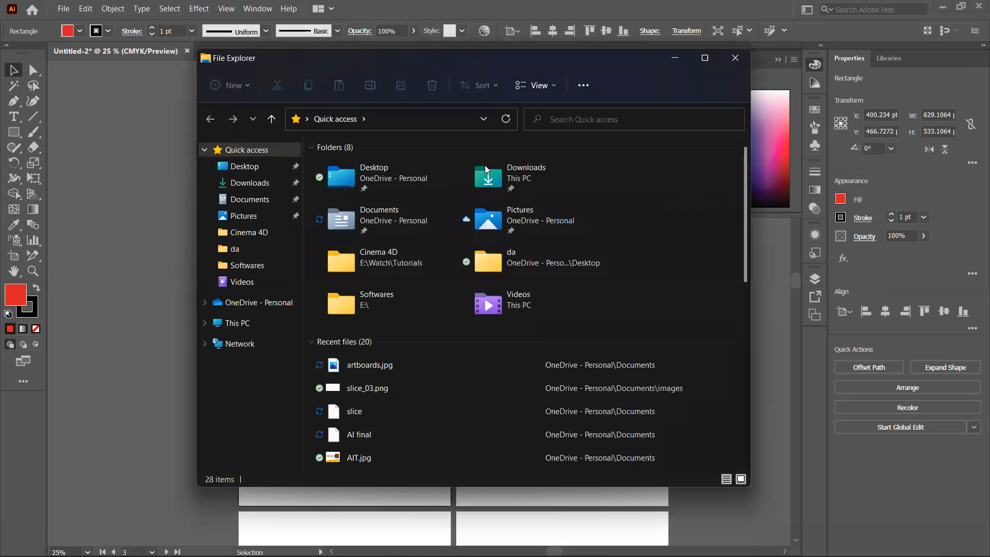
double_click(416, 208)
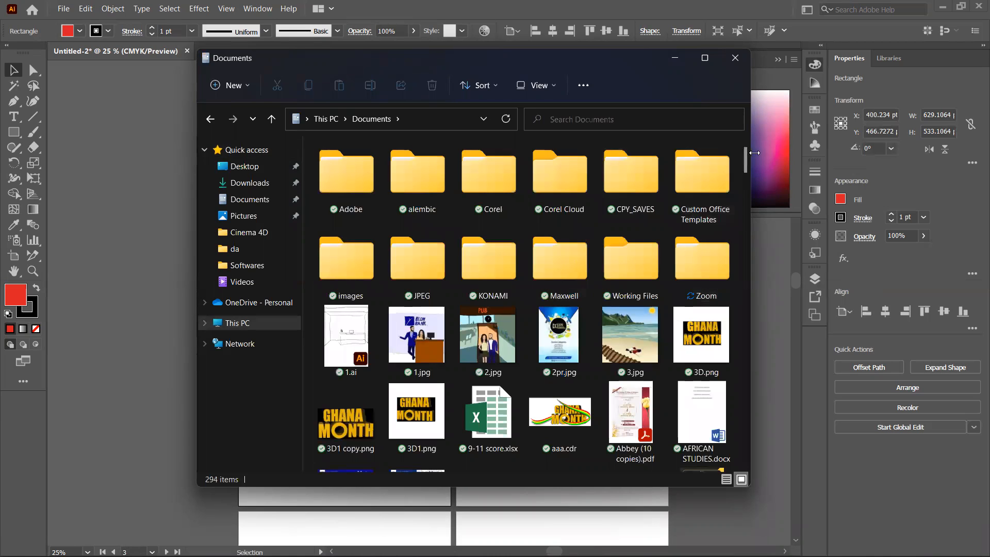
drag(745, 158, 757, 198)
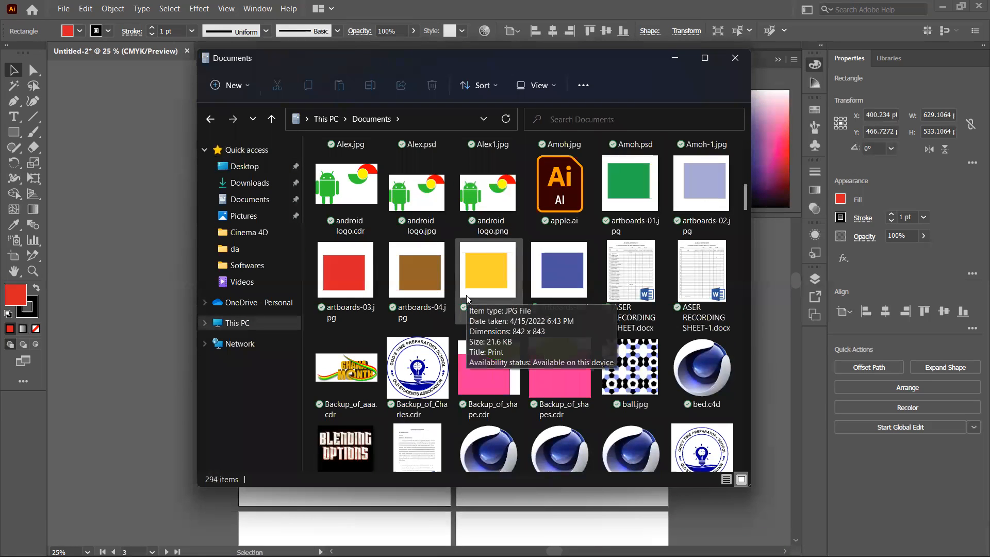
click(737, 60)
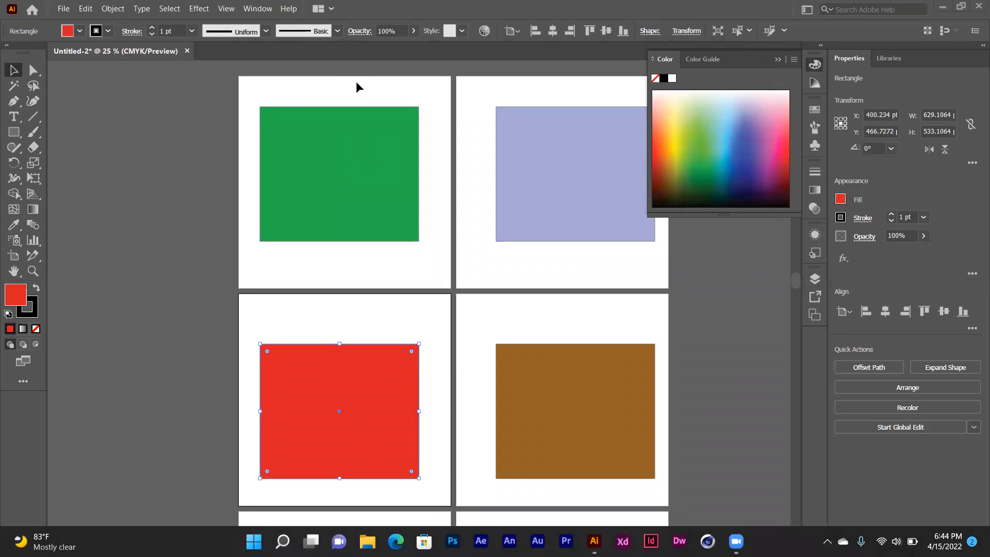
Step: Move the red rectangle into the top-left corner of the third artboard, aligned with the artboard's edges
key(ctrl+0)
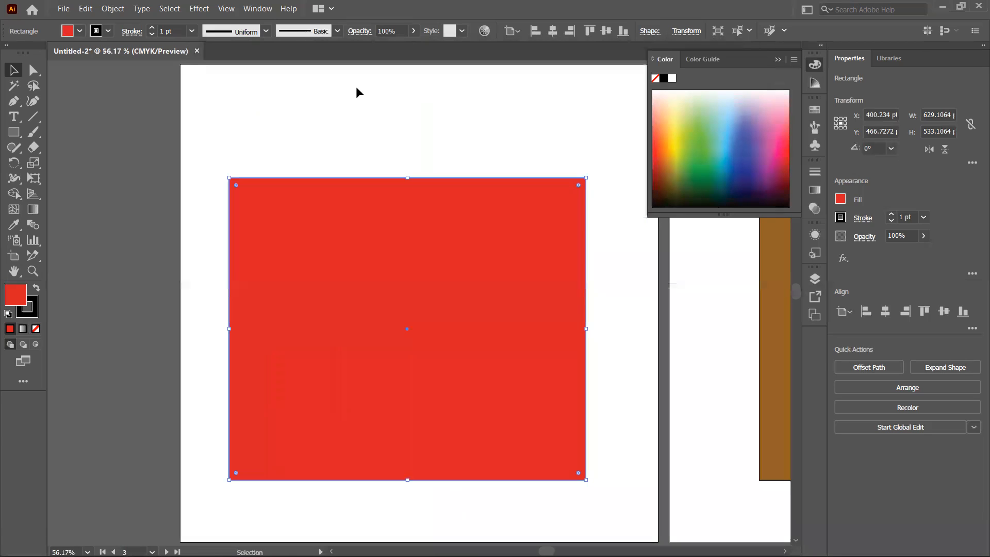
click(35, 258)
click(34, 257)
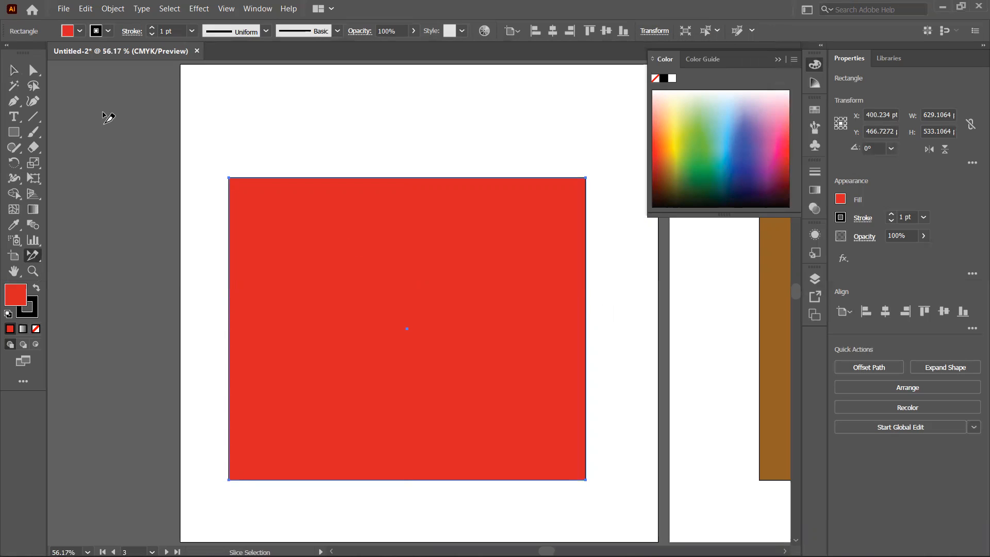
click(14, 73)
drag(396, 287, 349, 179)
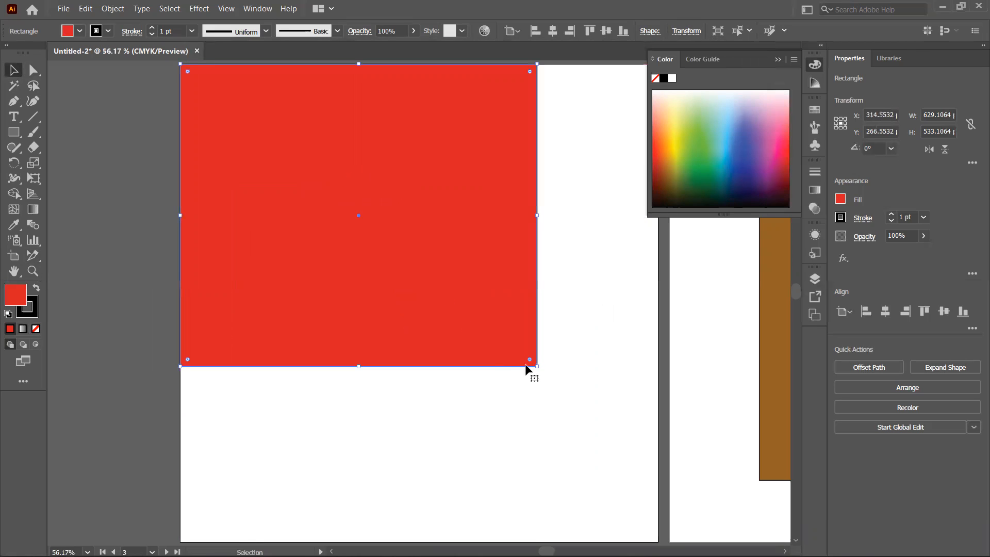
Step: Resize the red rectangle to a full-width band about 142 pt tall, and duplicate it directly below at about 384 pt tall
drag(548, 303, 664, 145)
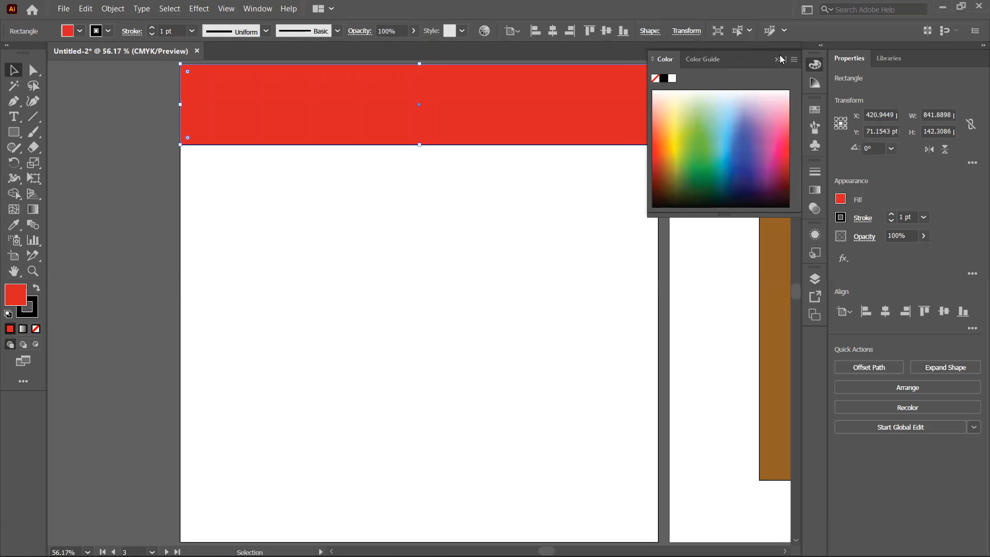
click(780, 59)
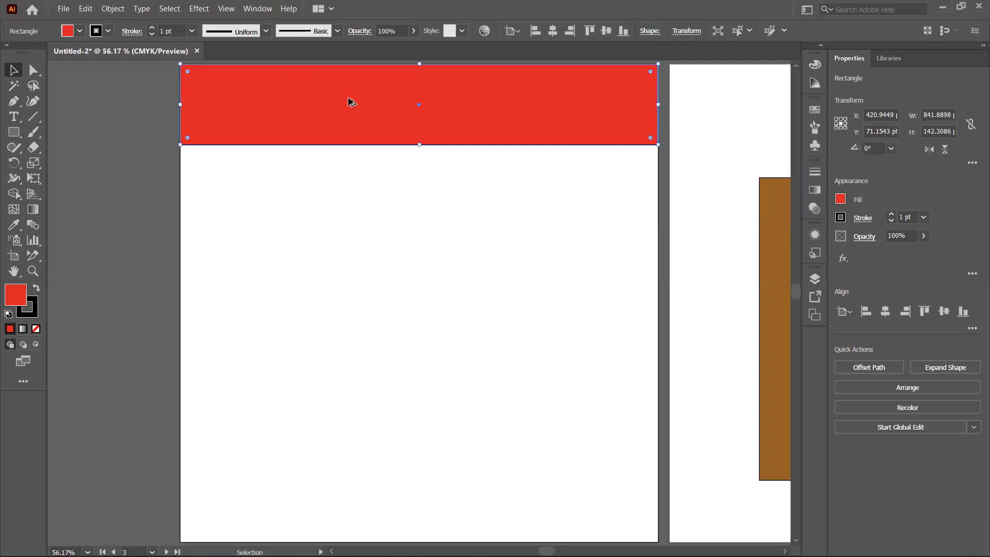
drag(349, 104, 356, 181)
drag(420, 297, 419, 362)
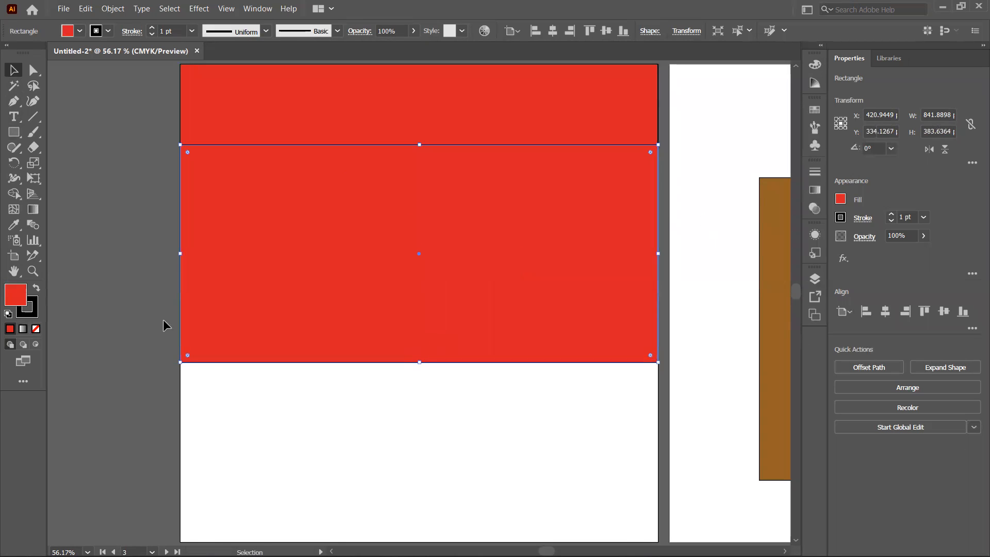
Step: Fill the taller lower rectangle with dark blue
click(815, 64)
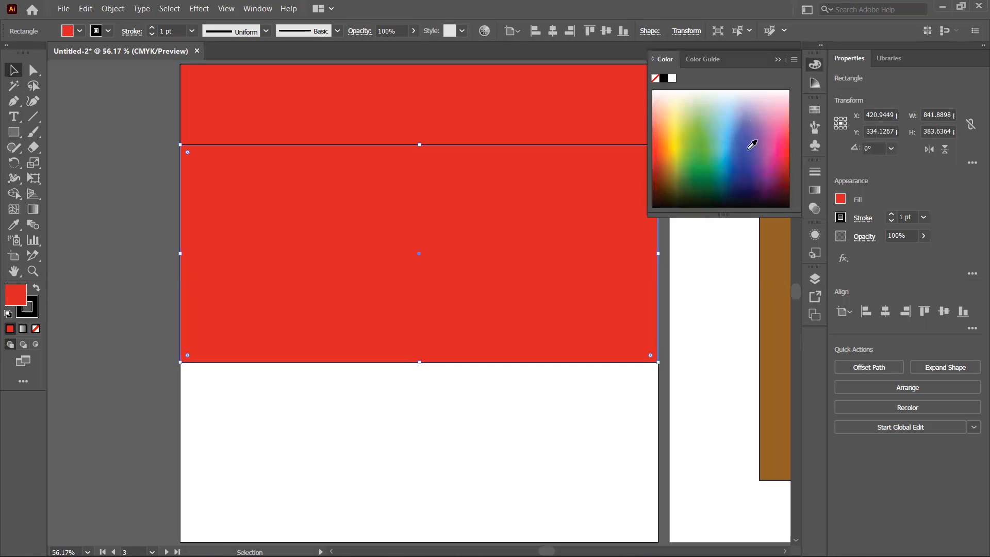
click(743, 165)
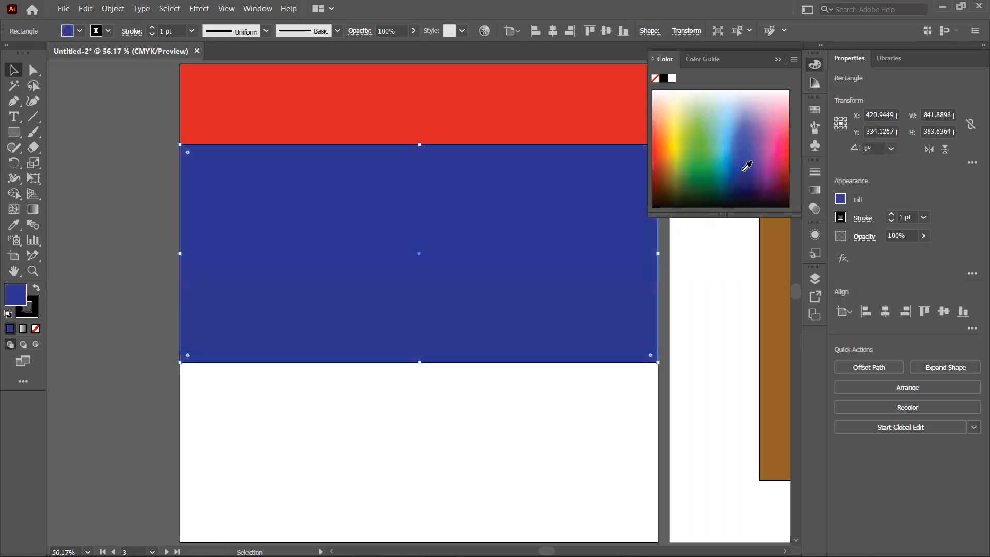
click(778, 60)
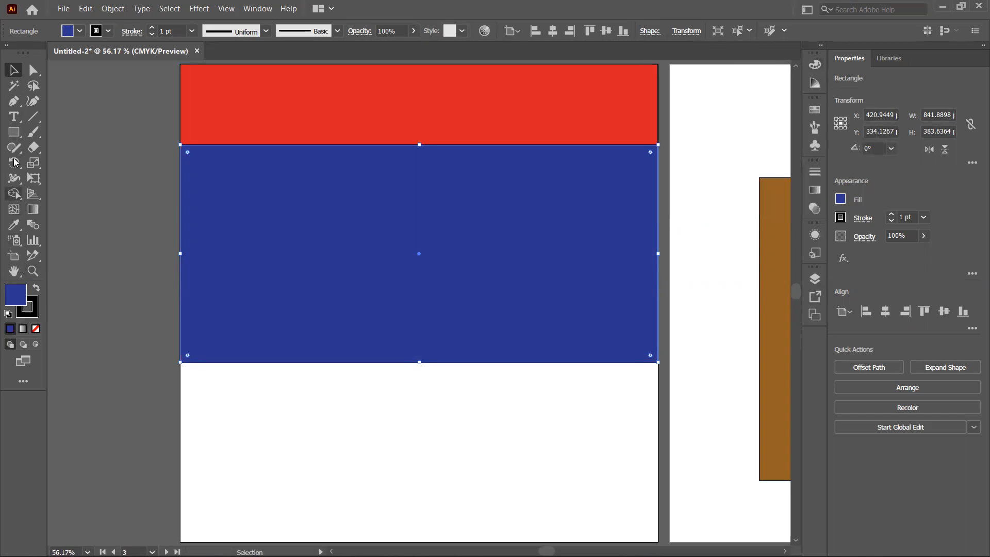
Step: Draw a circle about 104 pt wide in the white area below the blue rectangle, and copy it into a row of four
right_click(14, 133)
click(71, 163)
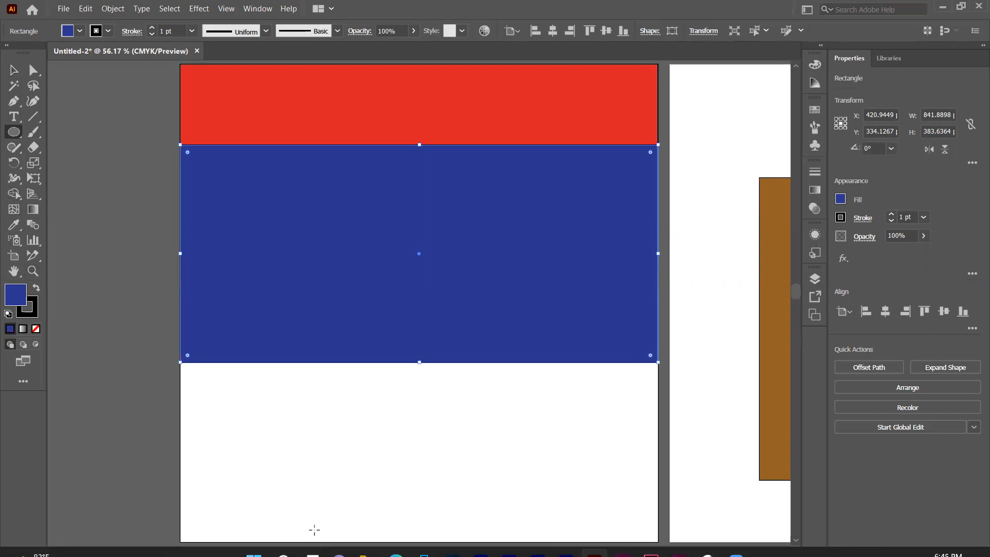
drag(238, 411, 298, 471)
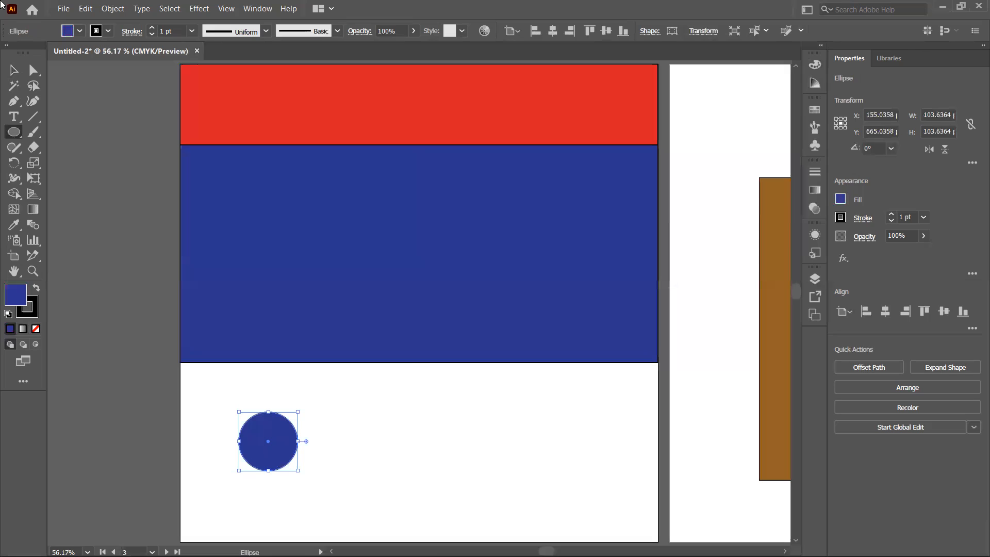
click(13, 71)
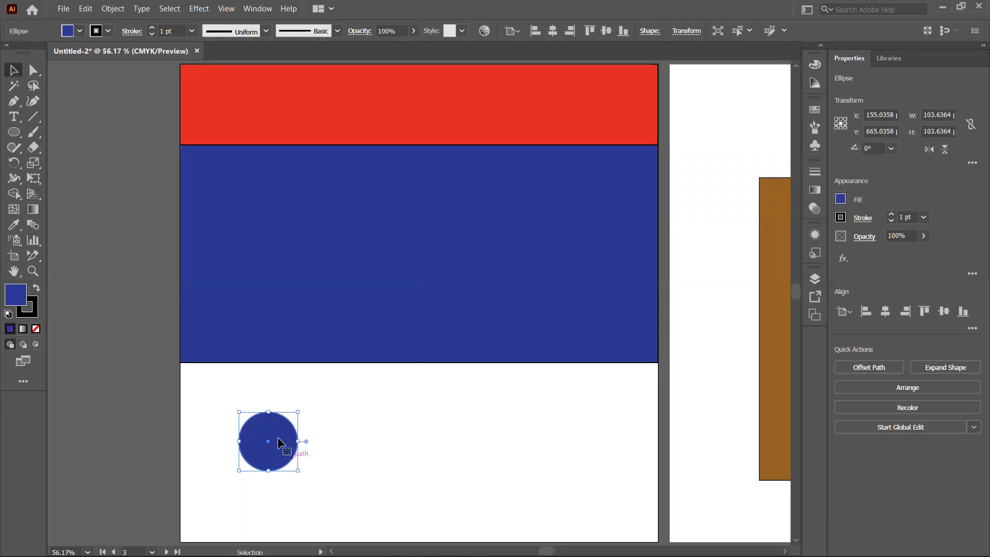
drag(273, 457, 545, 454)
key(ctrl+shift+a)
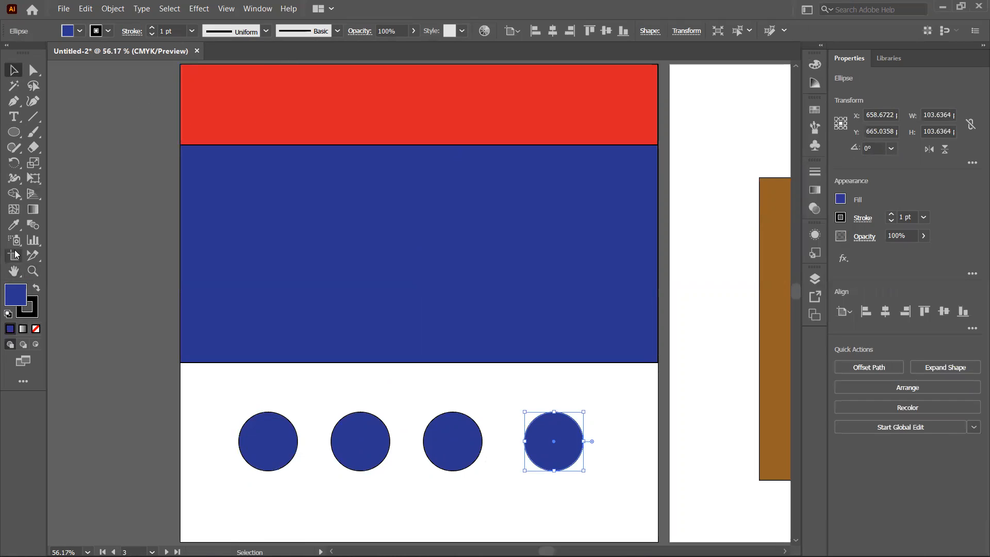
Step: Draw separate slices around the red band, the blue rectangle and the first circle with the Slice tool
click(30, 258)
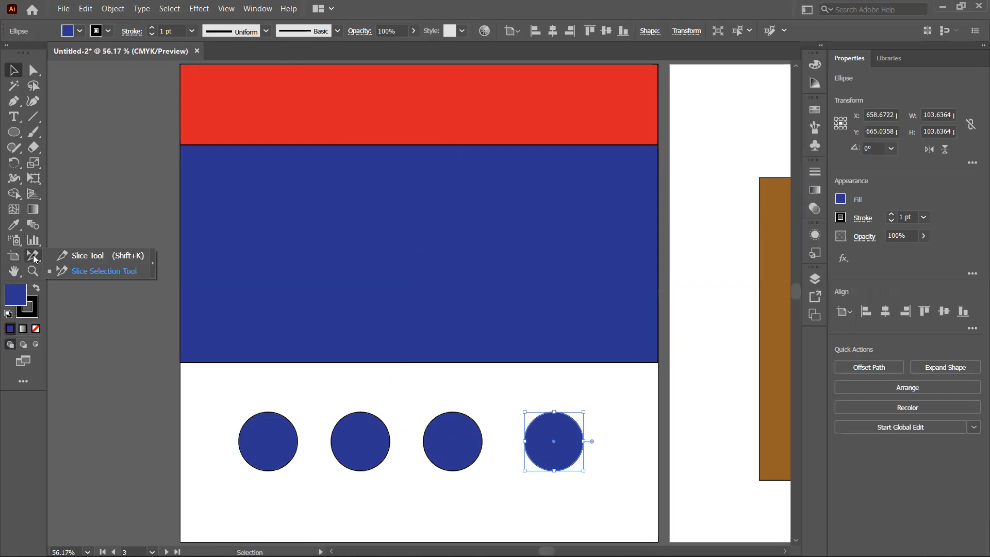
click(81, 256)
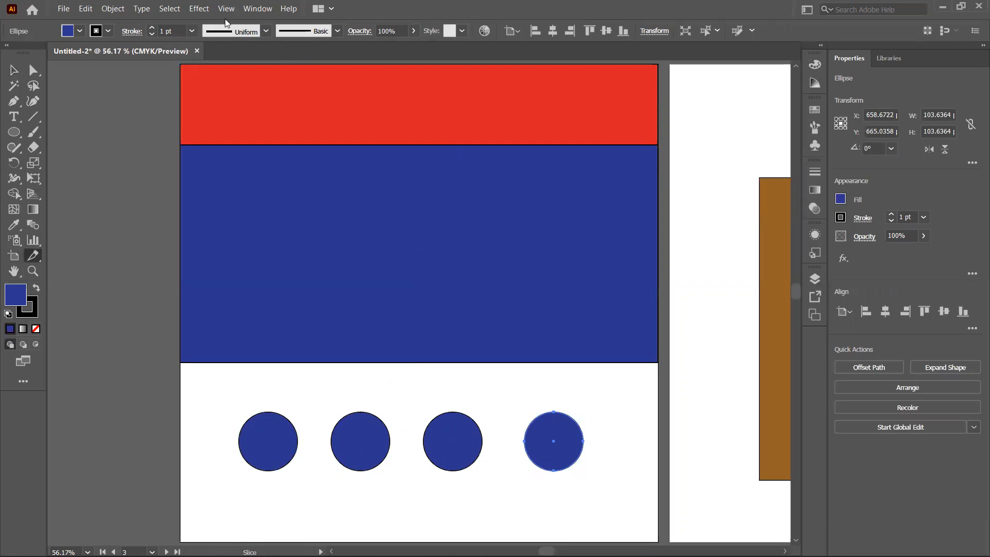
drag(180, 65, 658, 146)
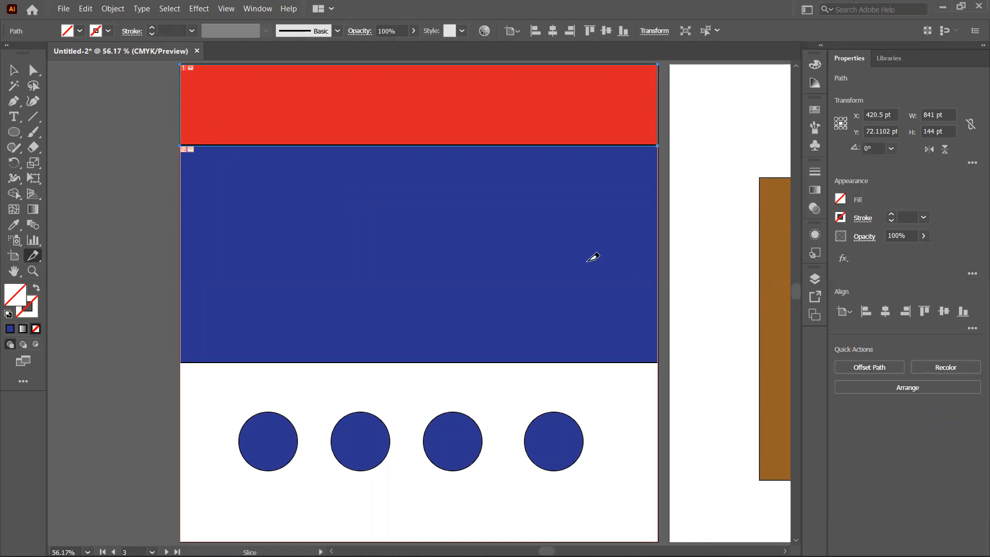
drag(185, 147, 657, 363)
drag(237, 415, 299, 474)
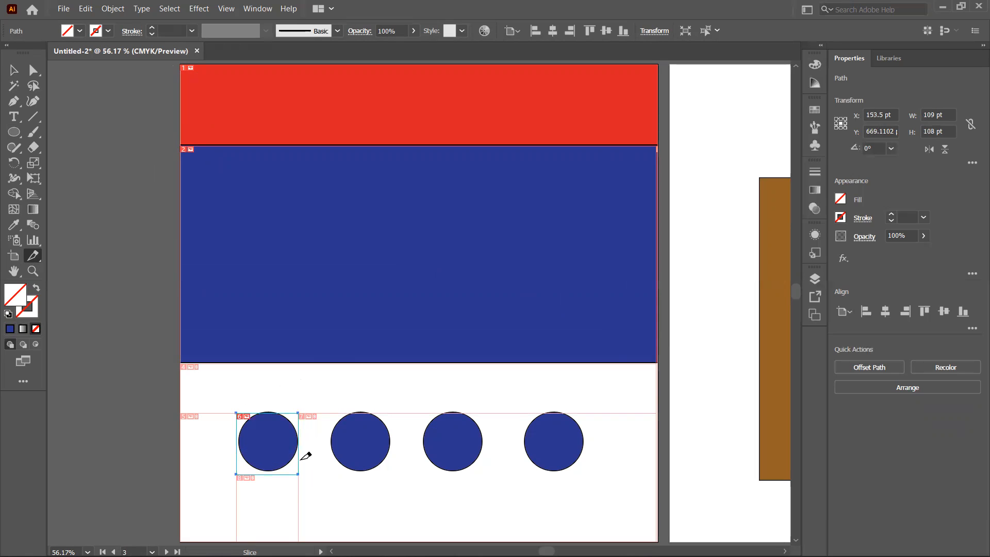
Step: Undo the slices drawn around the red band, the blue rectangle and the first circle
key(ctrl+z)
key(ctrl+z)
key(ctrl+z)
key(ctrl+z)
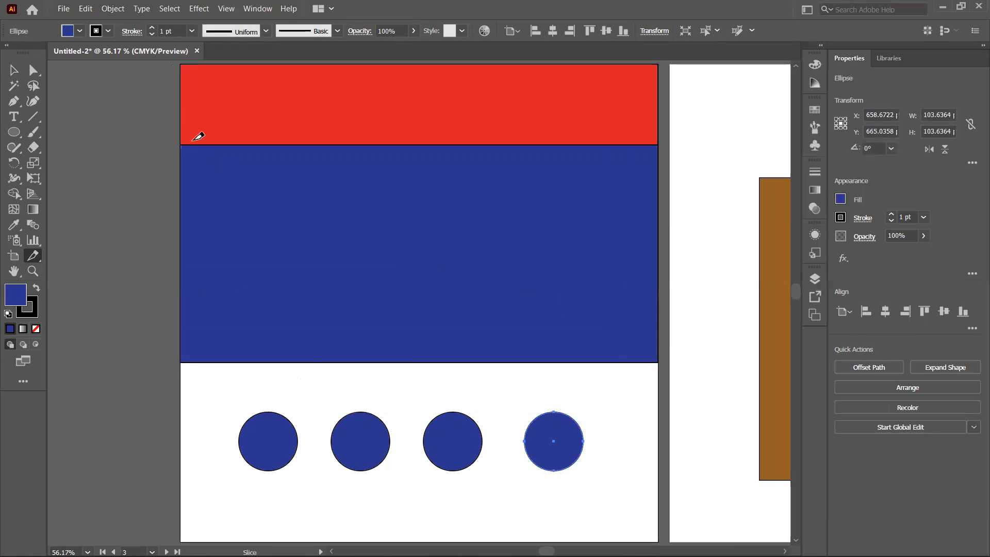
Step: Draw a loose slice around the first circle, and tighten it to about 135 by 124 pt with the Slice Selection tool
drag(211, 399, 310, 479)
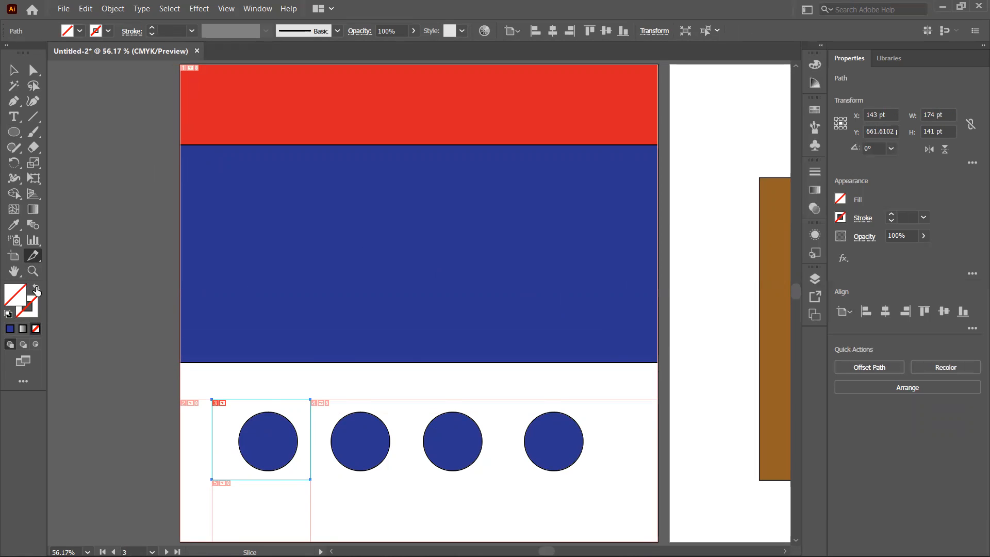
click(33, 250)
drag(212, 423, 266, 415)
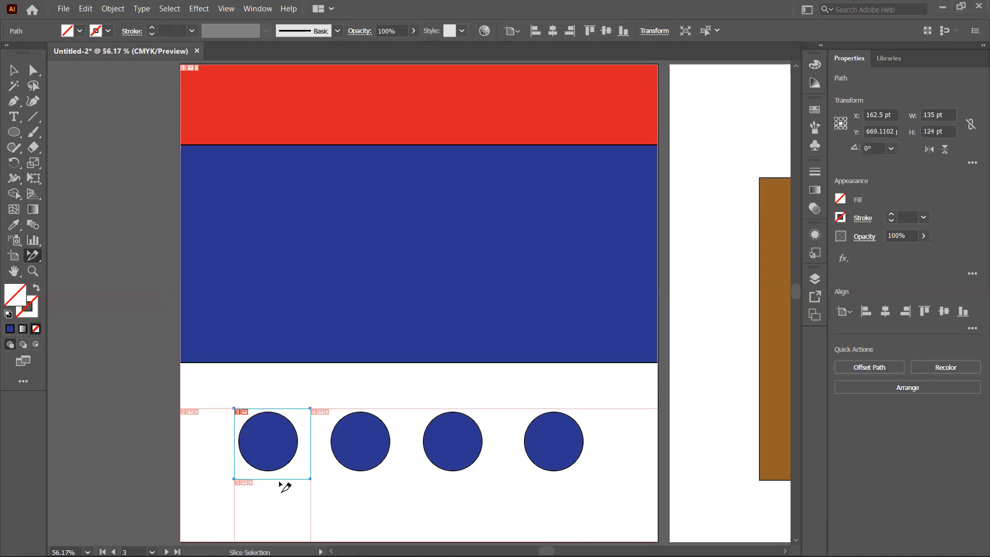
Step: Undo the resizing and creation of the slice around the first circle
key(ctrl+z)
key(ctrl+z)
key(ctrl+z)
key(ctrl+z)
key(ctrl+z)
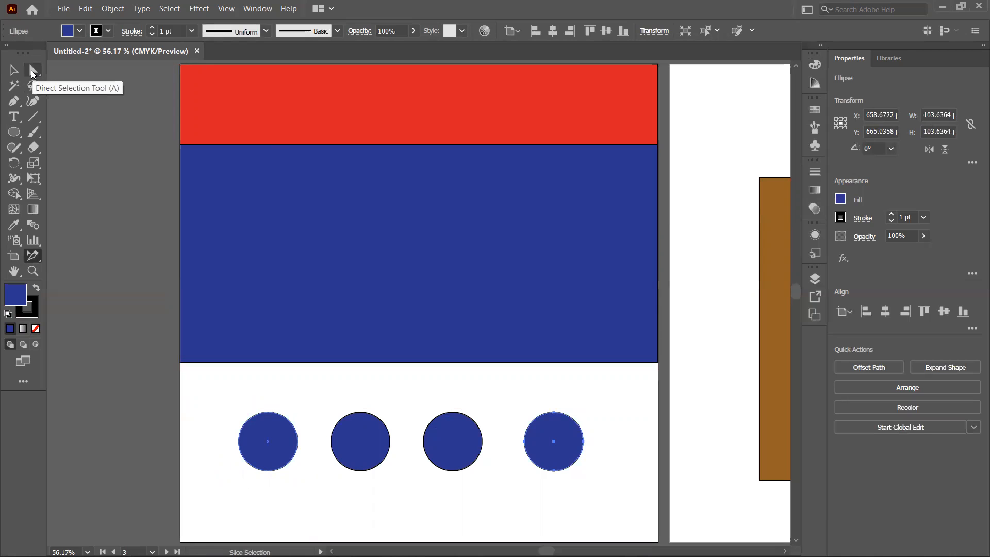
Step: Select the red band, the blue rectangle and all four circles, and make a slice from each object
click(9, 72)
click(240, 110)
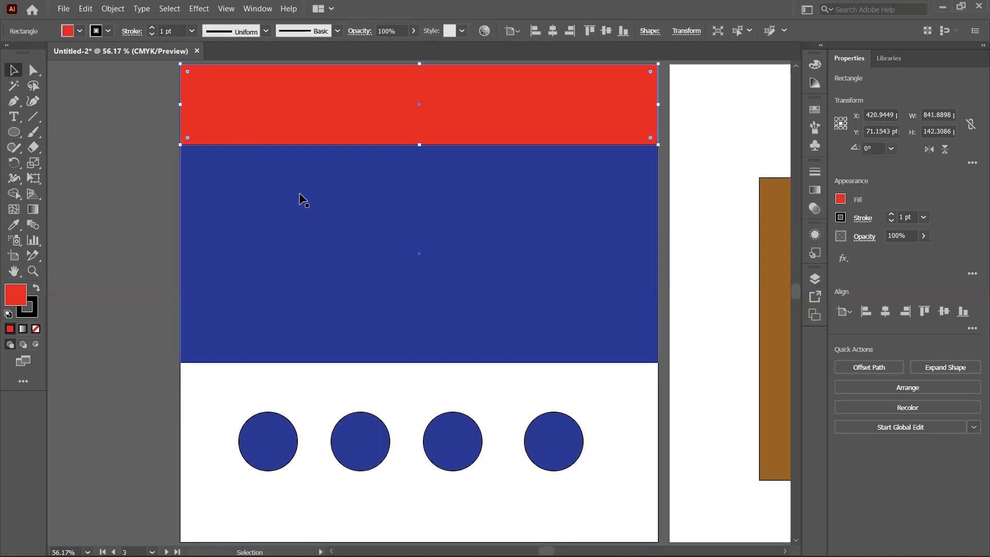
shift+click(290, 222)
shift+click(268, 454)
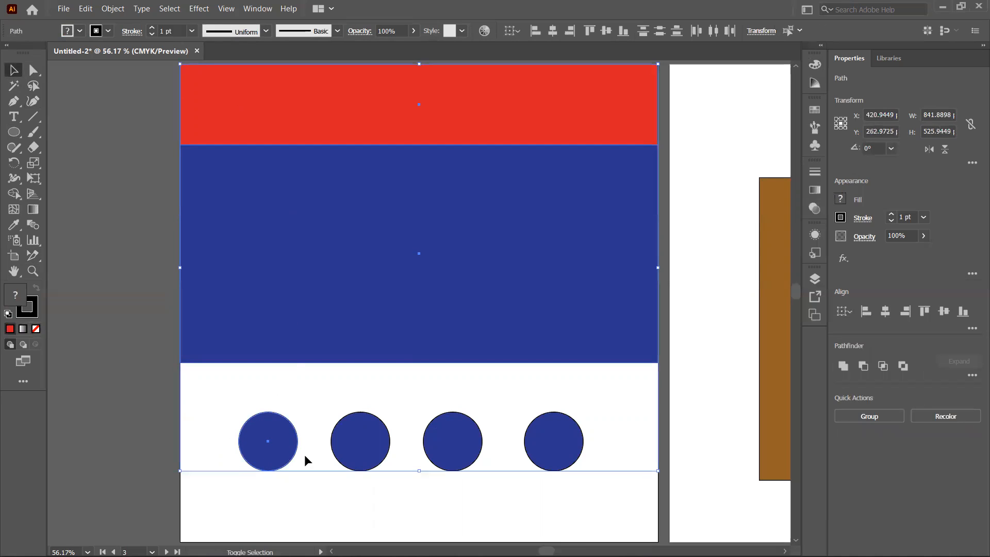
shift+click(362, 442)
shift+click(439, 442)
shift+click(559, 453)
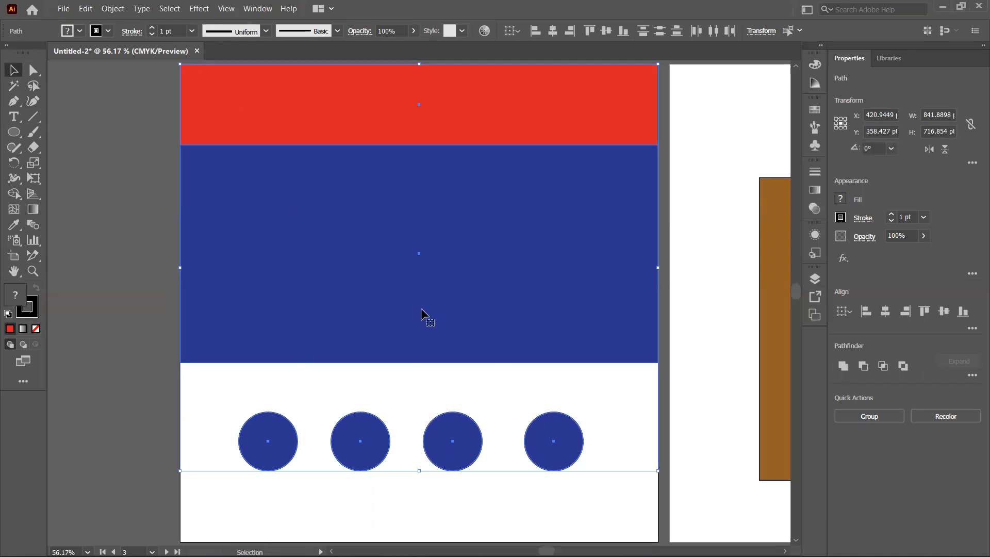
click(116, 10)
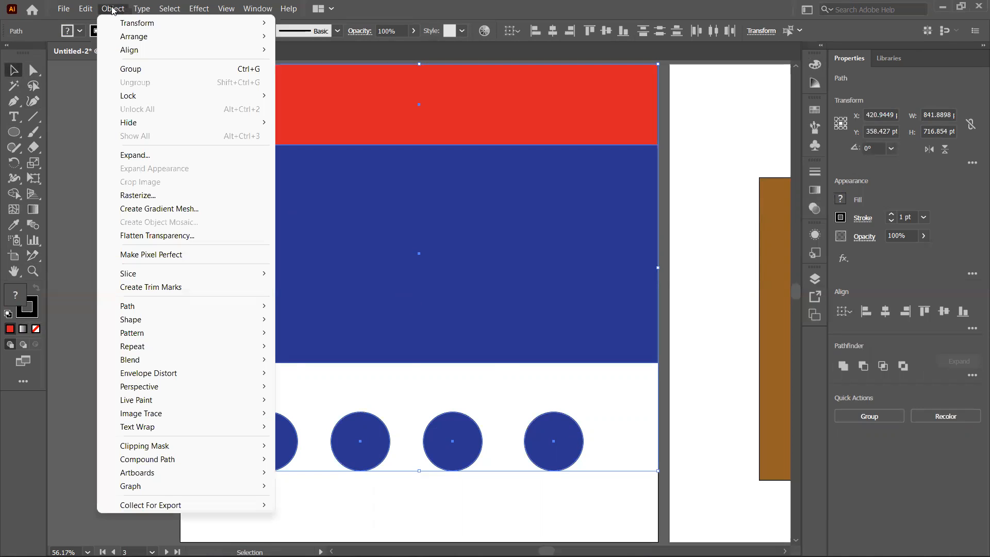
mouse_move(258, 273)
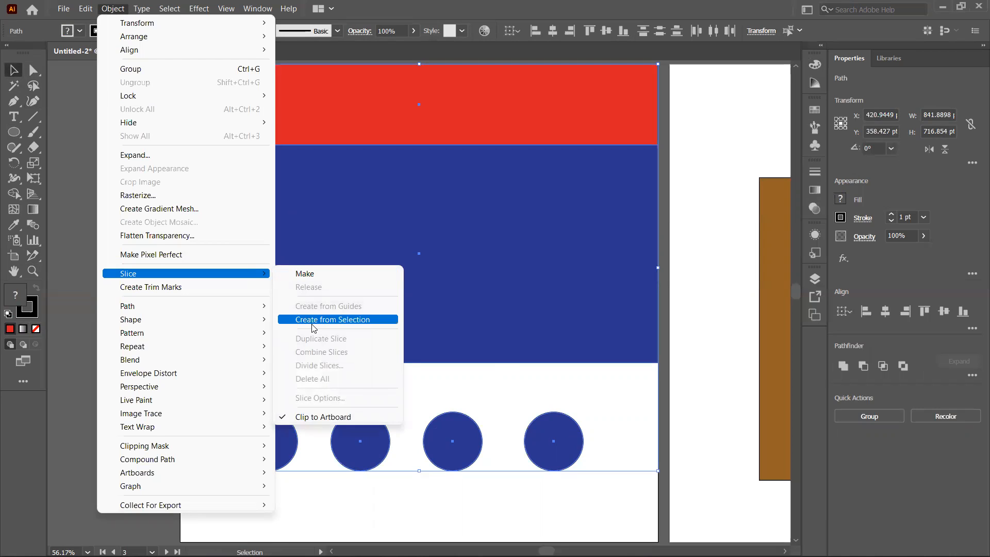
click(317, 274)
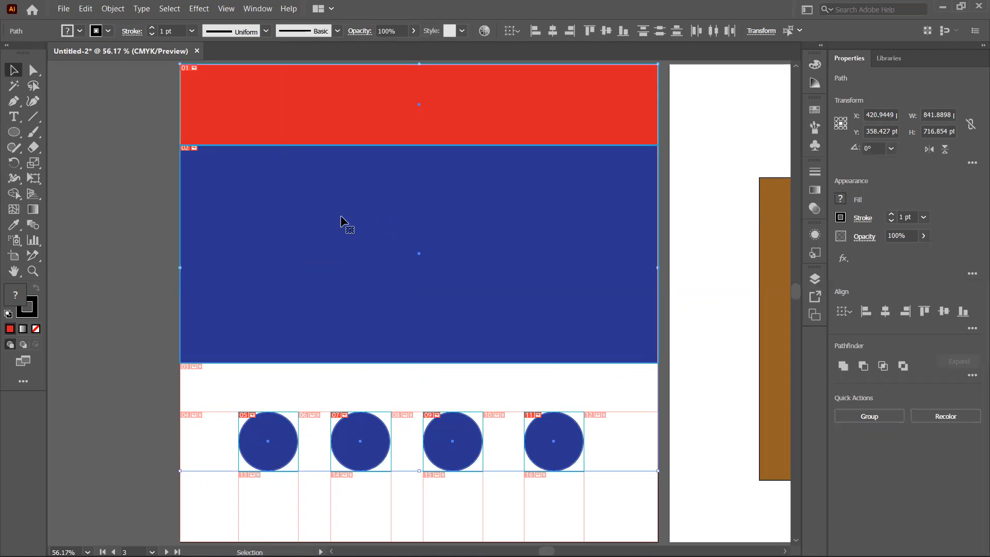
Step: Open the sliced artboard in the Save for Web (Legacy) export
click(61, 8)
mouse_move(214, 252)
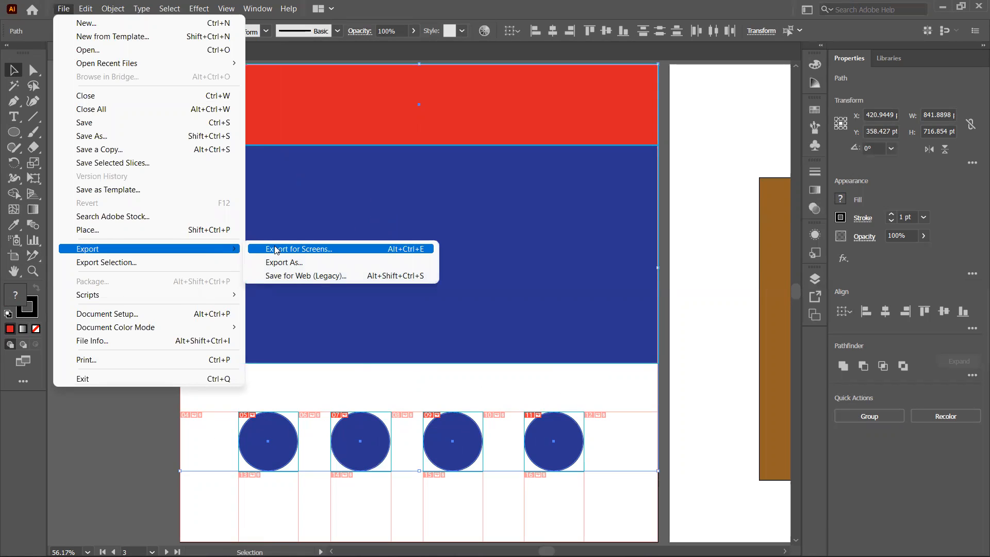
click(272, 277)
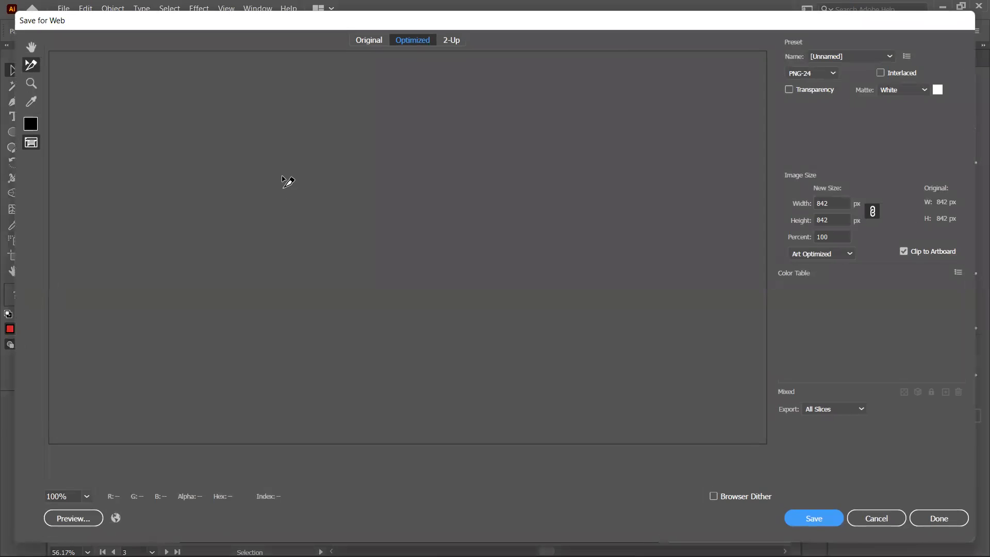
Step: Examine the red band, blue rectangle and circle slices by selecting them one by one in the export preview
click(274, 393)
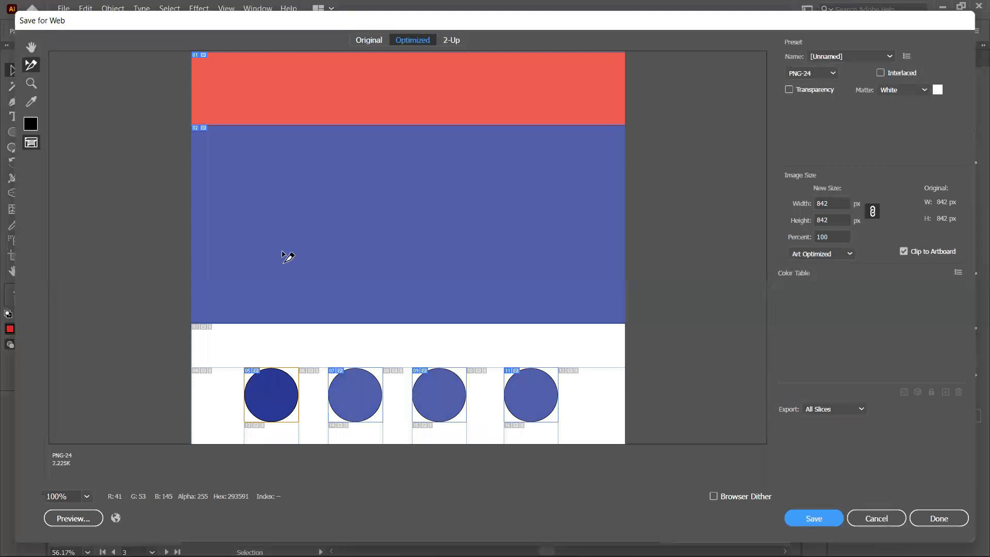
click(261, 98)
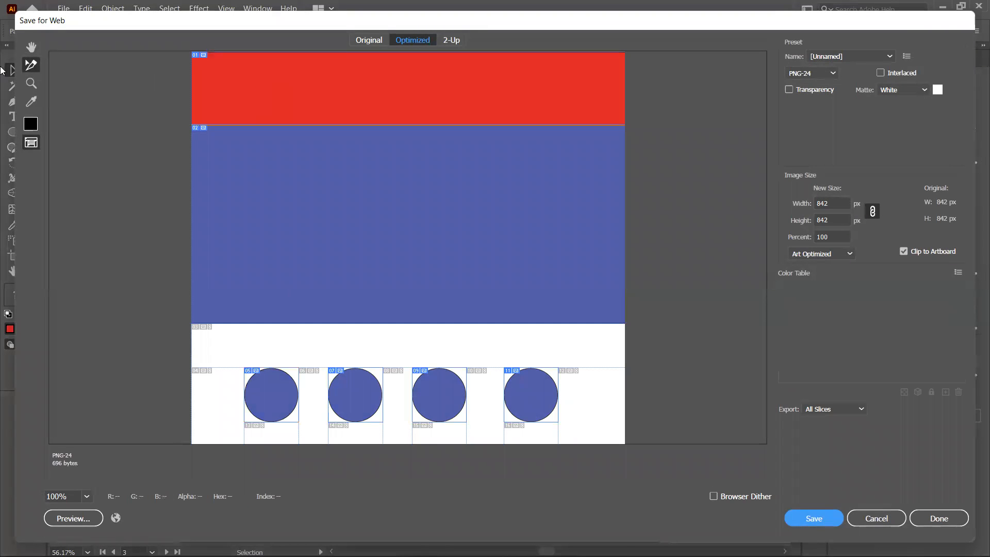
click(250, 200)
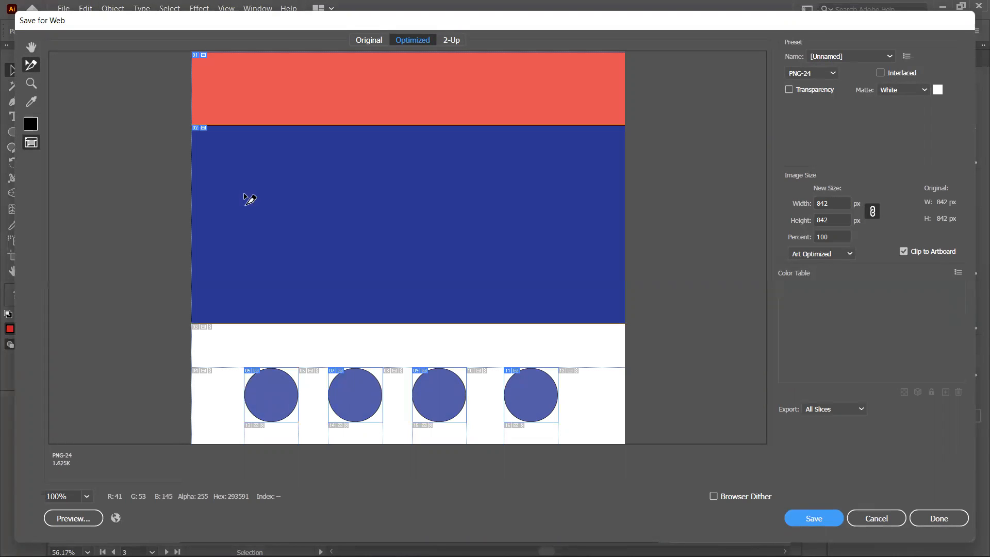
click(274, 377)
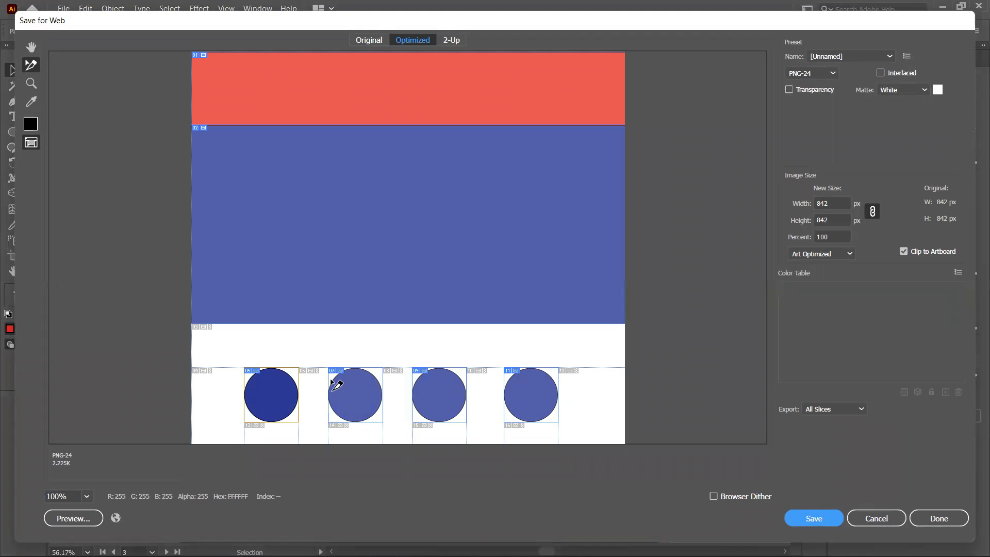
click(367, 394)
click(431, 394)
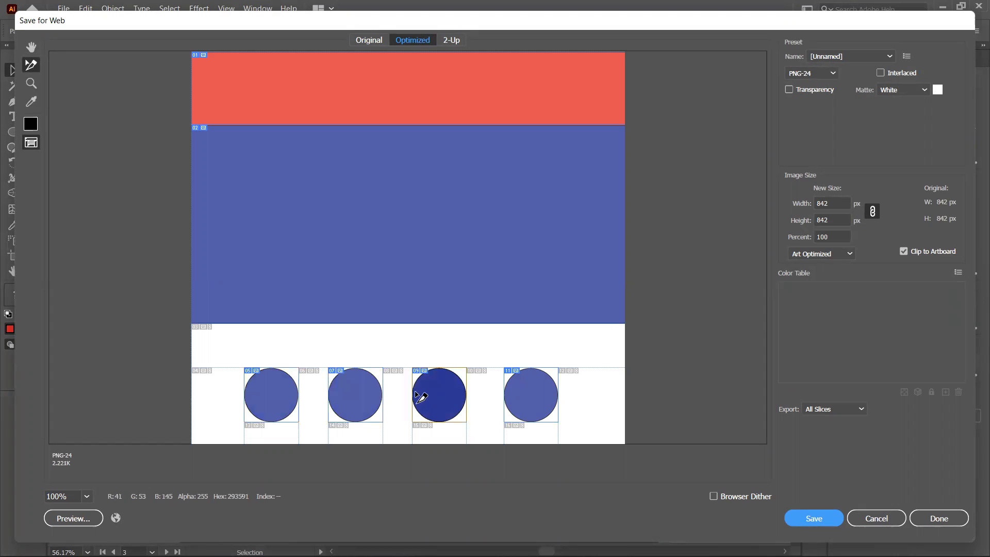
Step: Examine the Slice Options of the first circle's slice, and dismiss them without changes
click(288, 402)
double_click(288, 402)
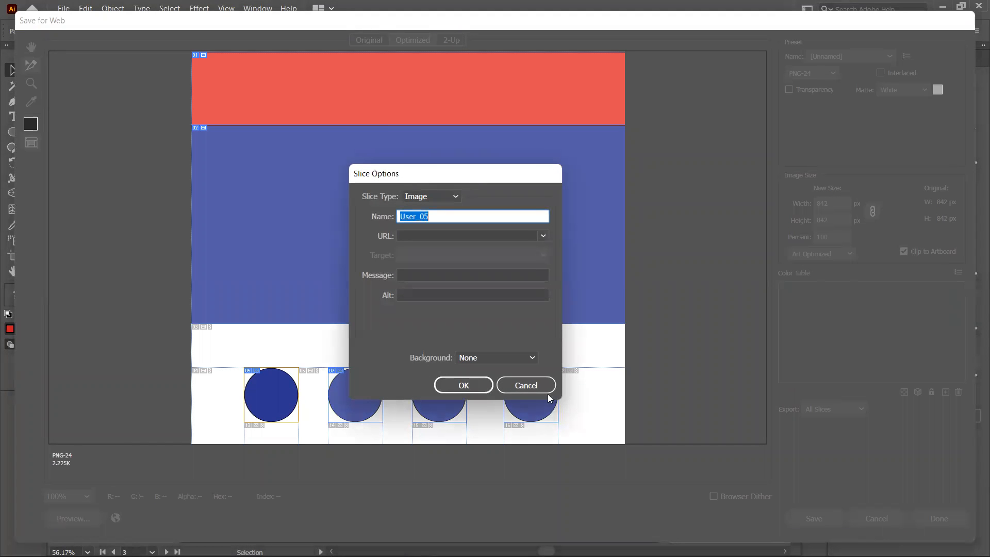
click(532, 387)
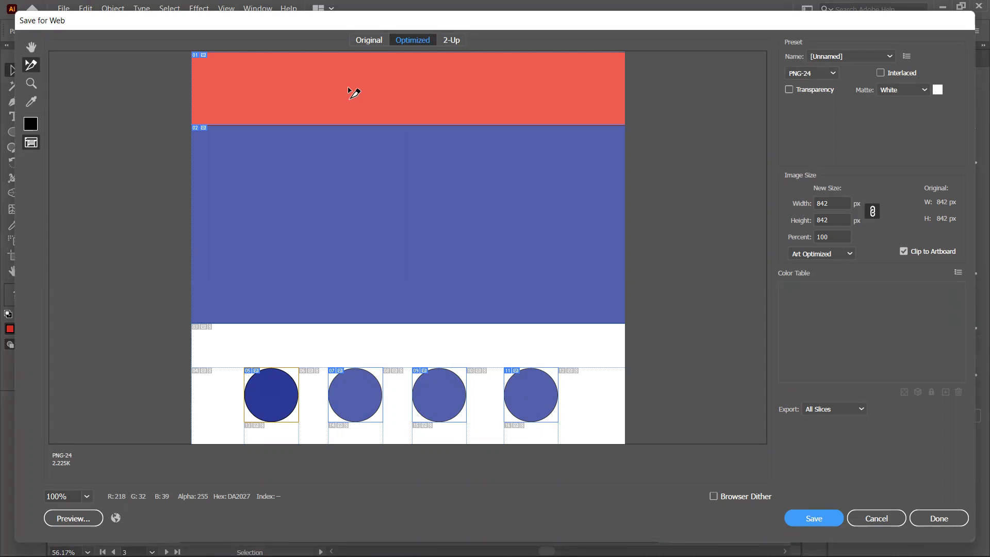
Step: Open the Slice Options of the red band's slice, try the No Image slice type, and switch it back to Image
click(354, 93)
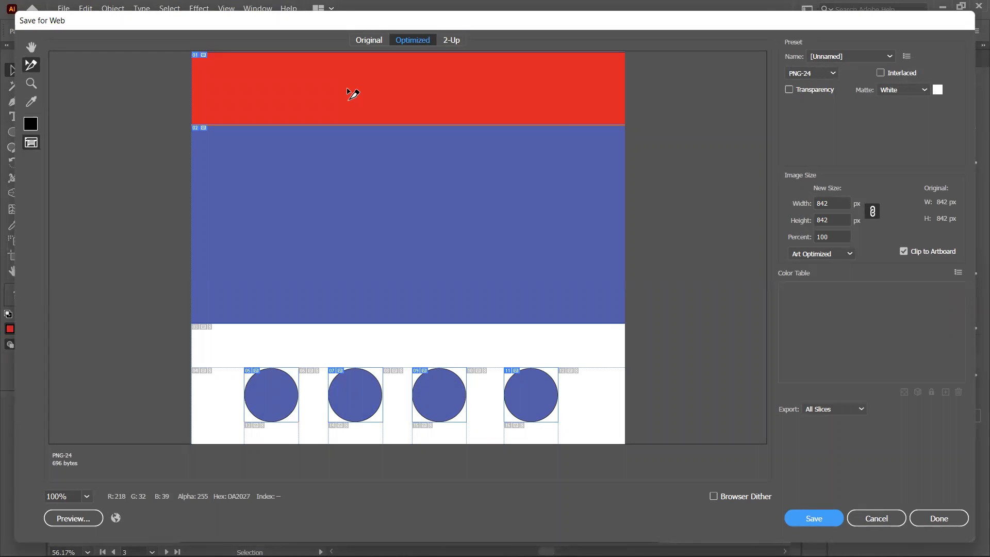
double_click(348, 92)
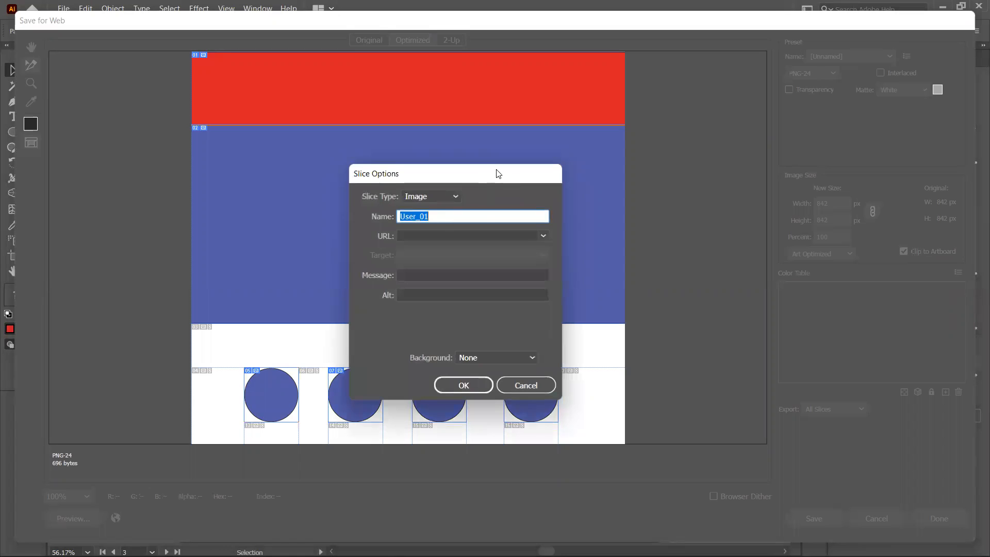
drag(489, 172, 522, 144)
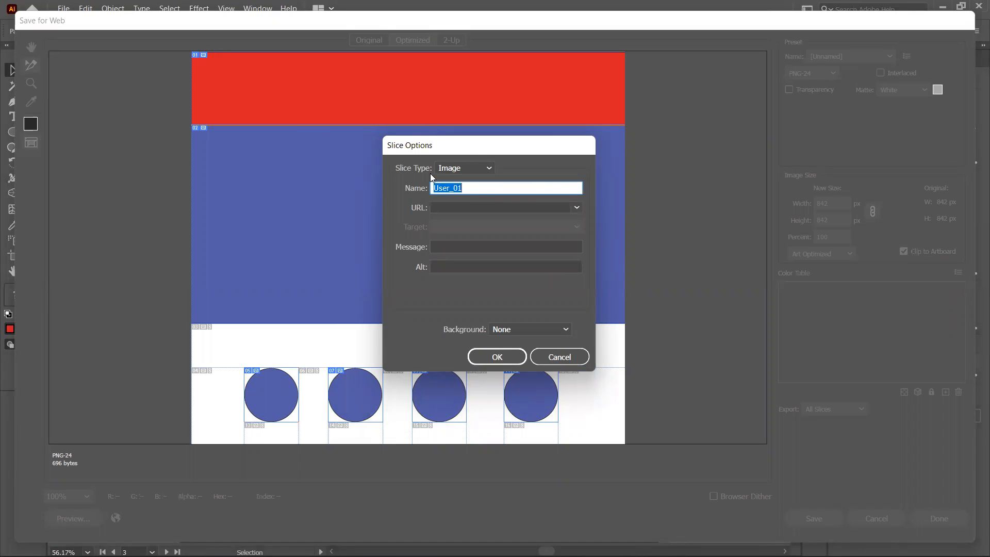
click(490, 169)
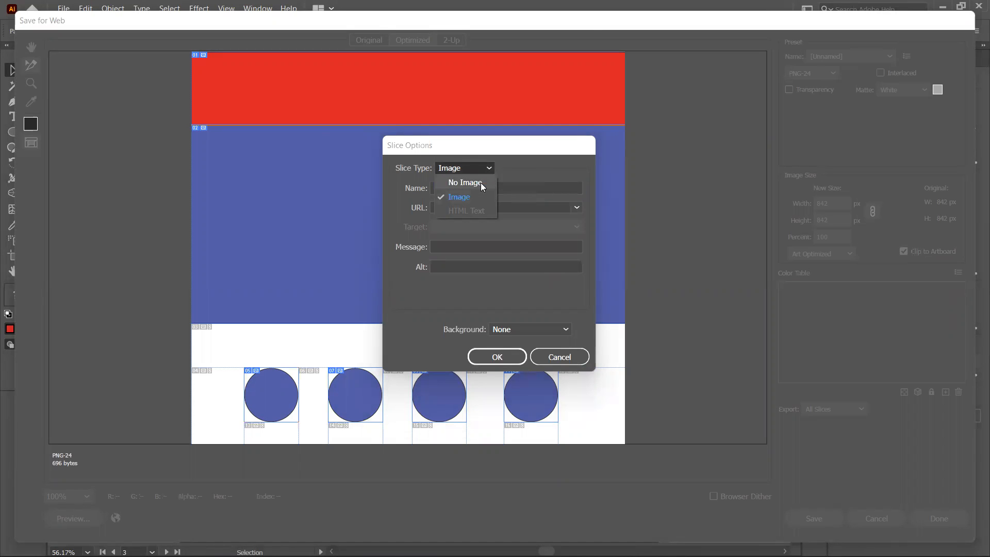
click(480, 185)
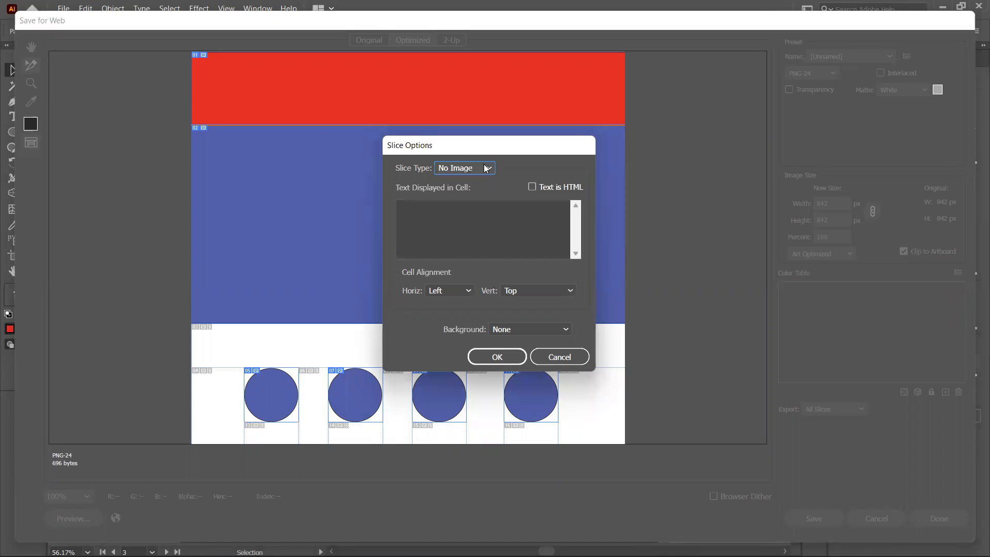
click(487, 168)
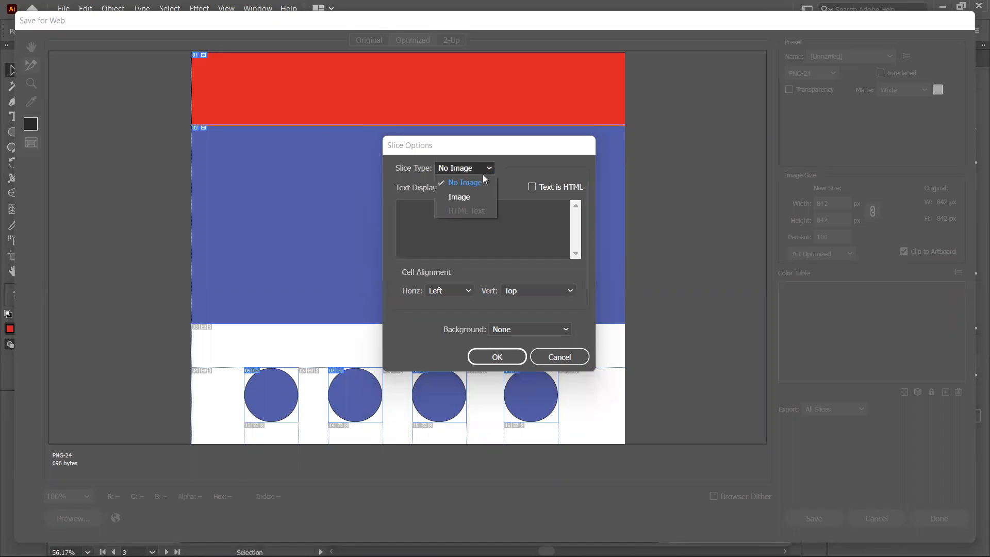
click(473, 199)
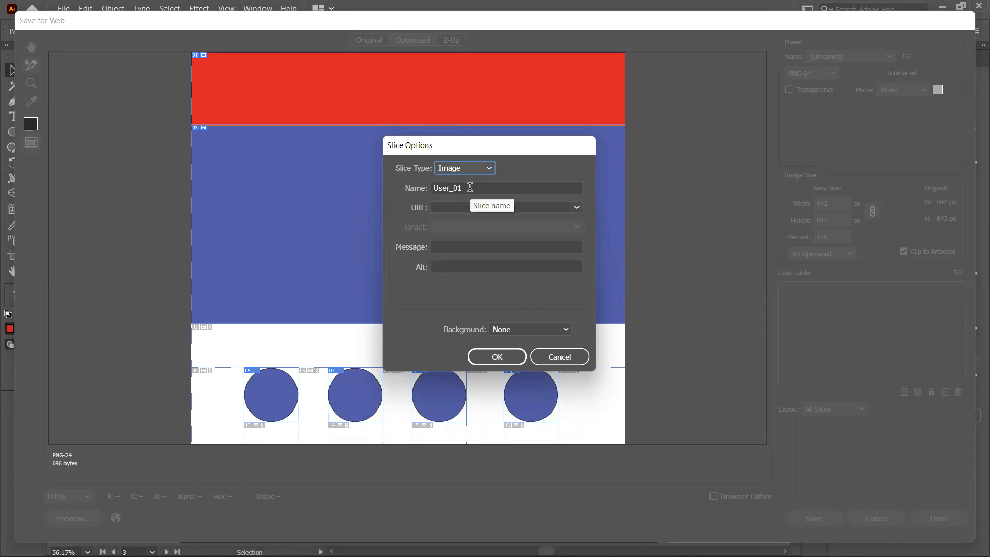
Step: Name the red band's slice Nav bar
double_click(434, 189)
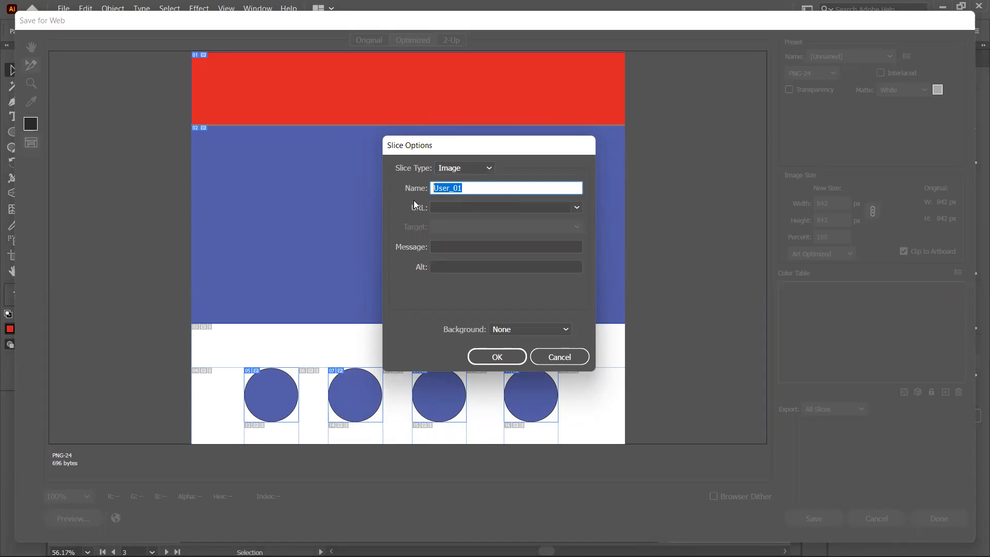
text(Nan)
key(BackSpace)
text(v bar)
click(447, 207)
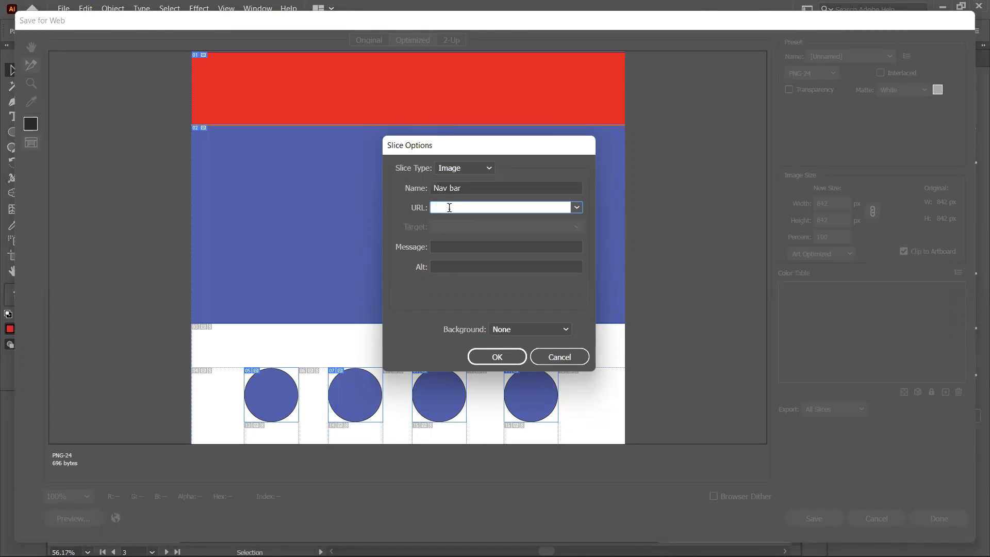
text(goo)
key(BackSpace)
key(BackSpace)
key(BackSpace)
text(https??)
key(BackSpace)
key(BackSpace)
text(//")
key(BackSpace)
text(:www.google.com)
click(497, 355)
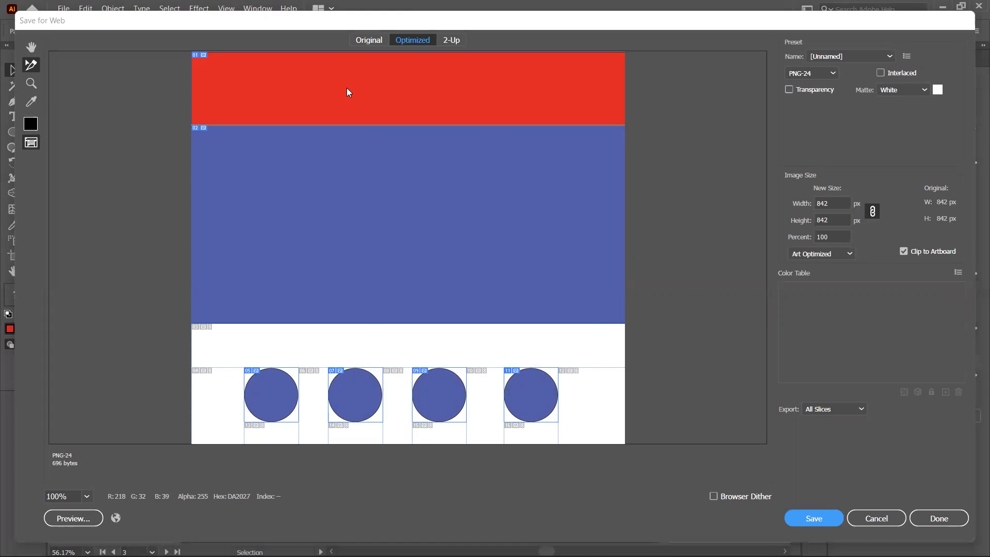
Step: Reopen the red band's Slice Options and set the link target to _blank
double_click(347, 90)
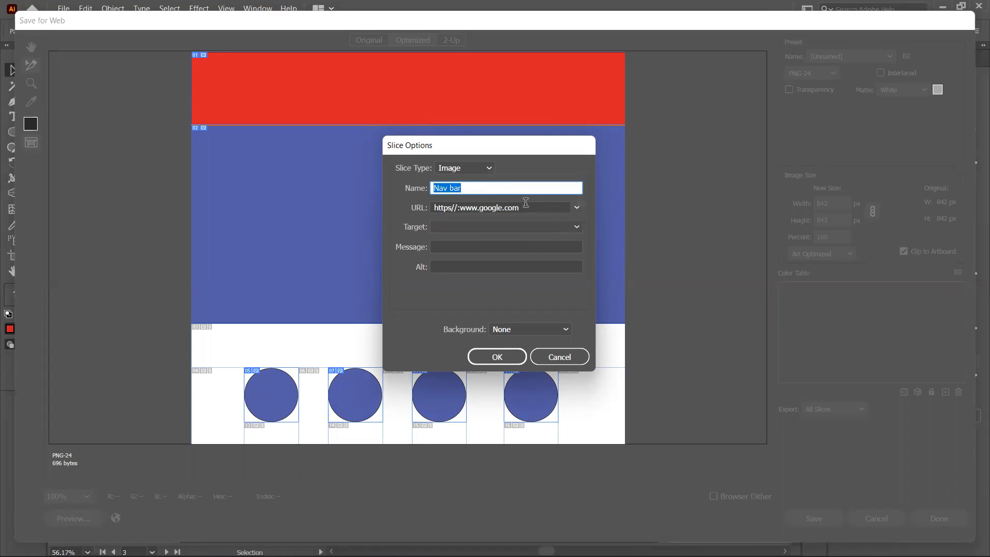
click(577, 226)
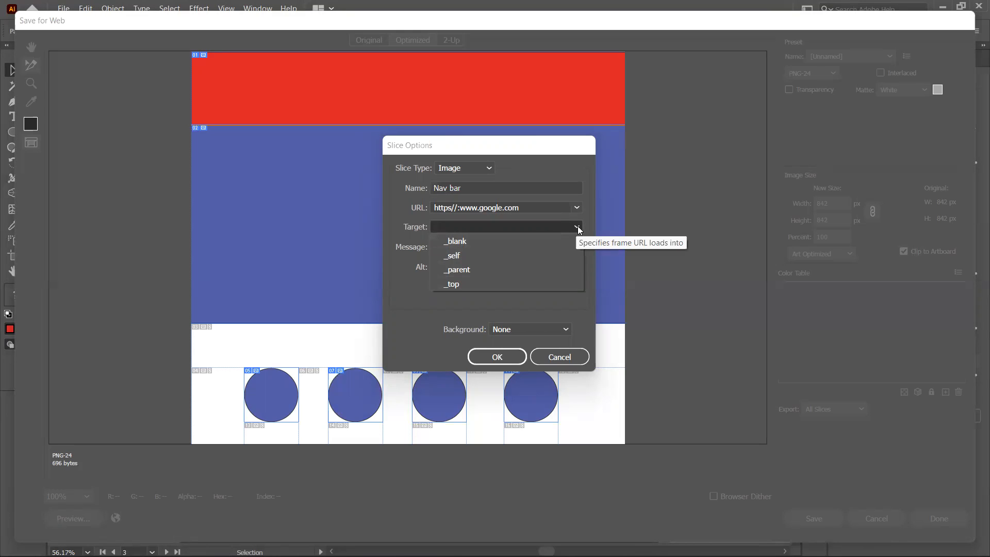
click(450, 241)
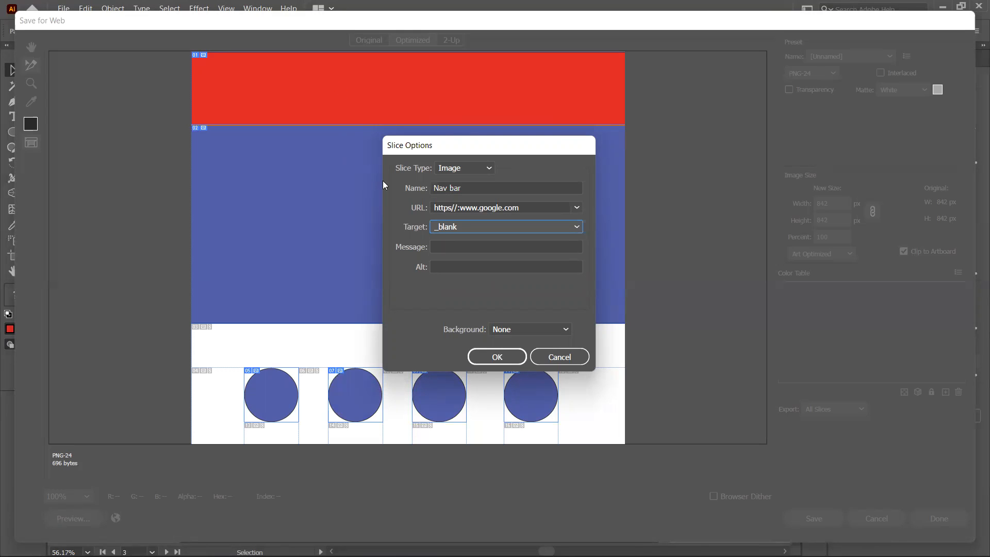
Step: Examine the message, alt text and background options of the red band's slice, and accept the slice options
click(478, 243)
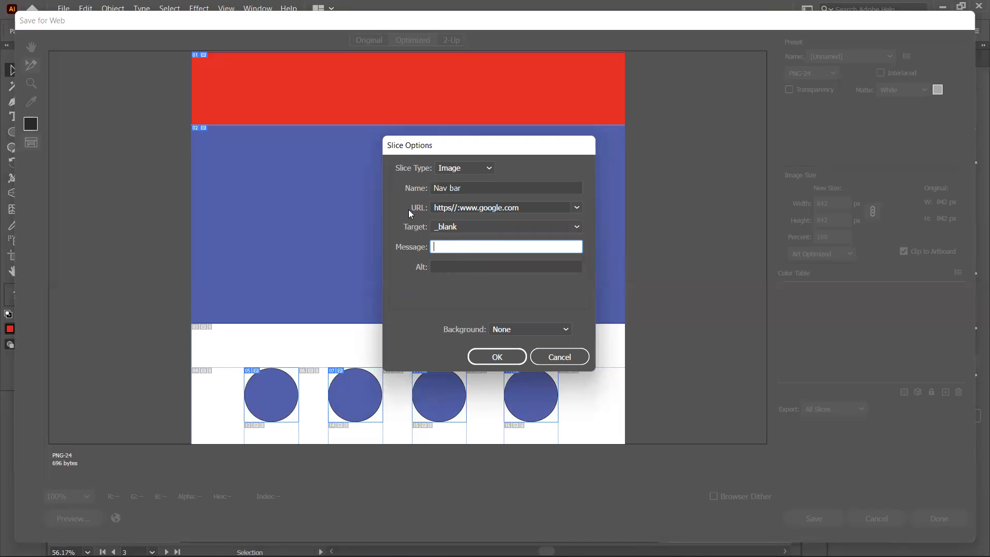
click(441, 266)
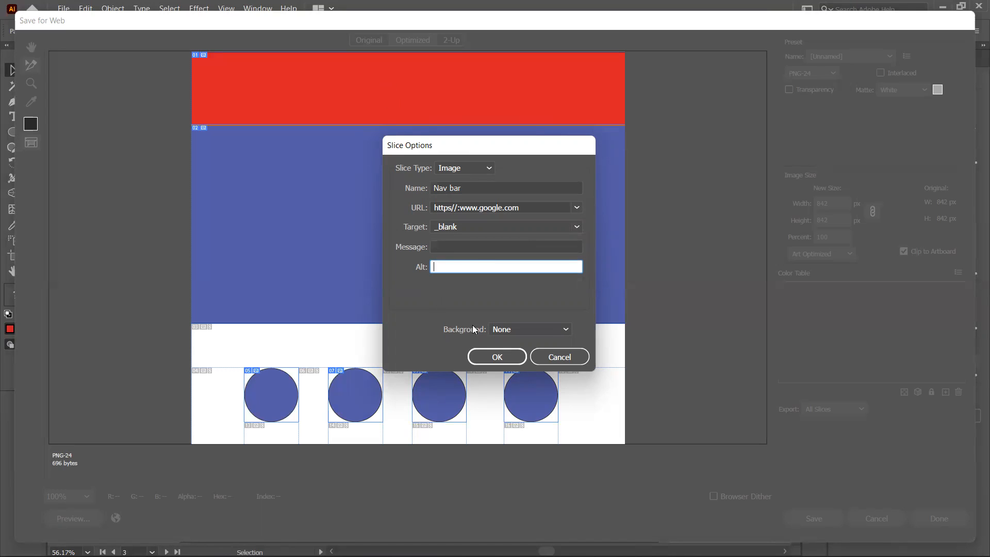
click(533, 333)
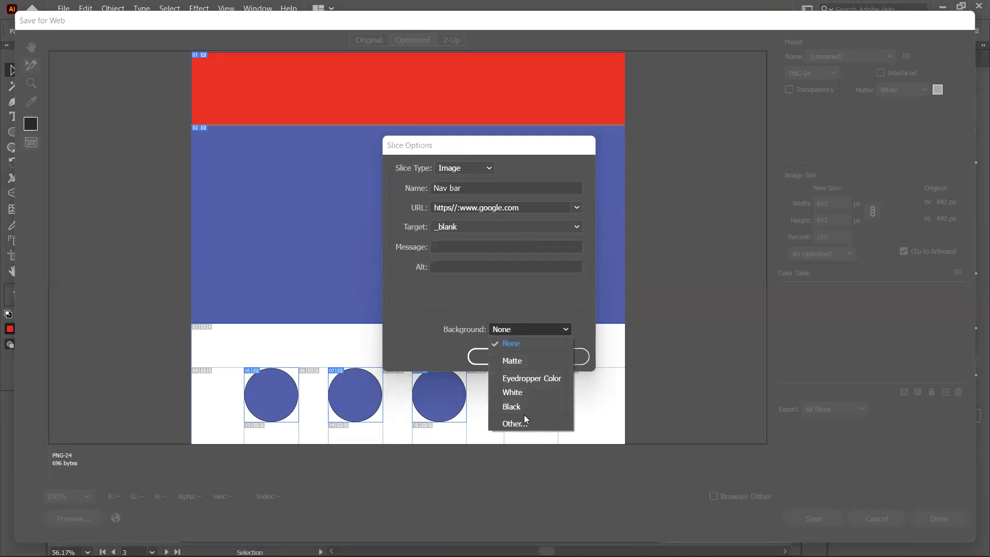
click(560, 330)
click(498, 356)
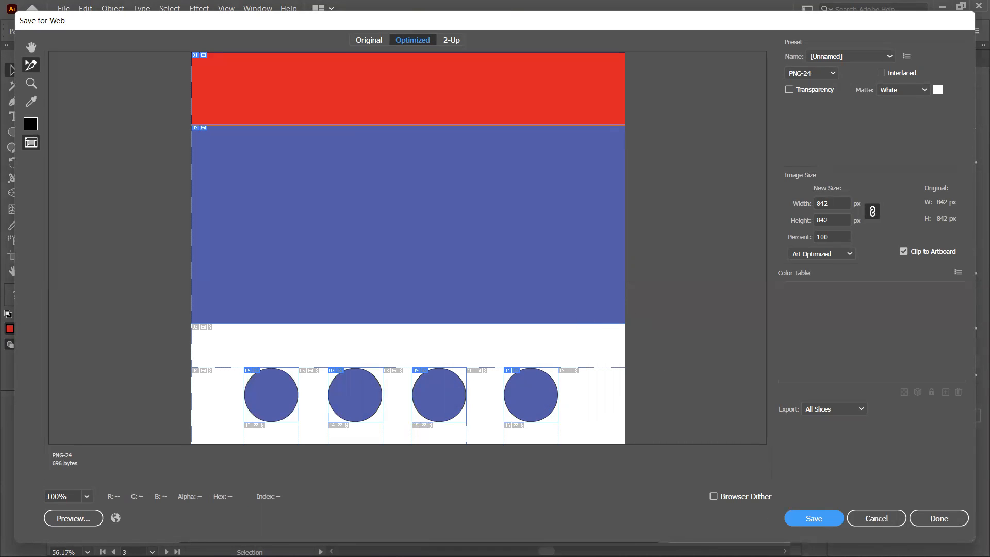
Step: Cancel the Save for Web export and delete the selected artwork from the sliced artboard
click(862, 518)
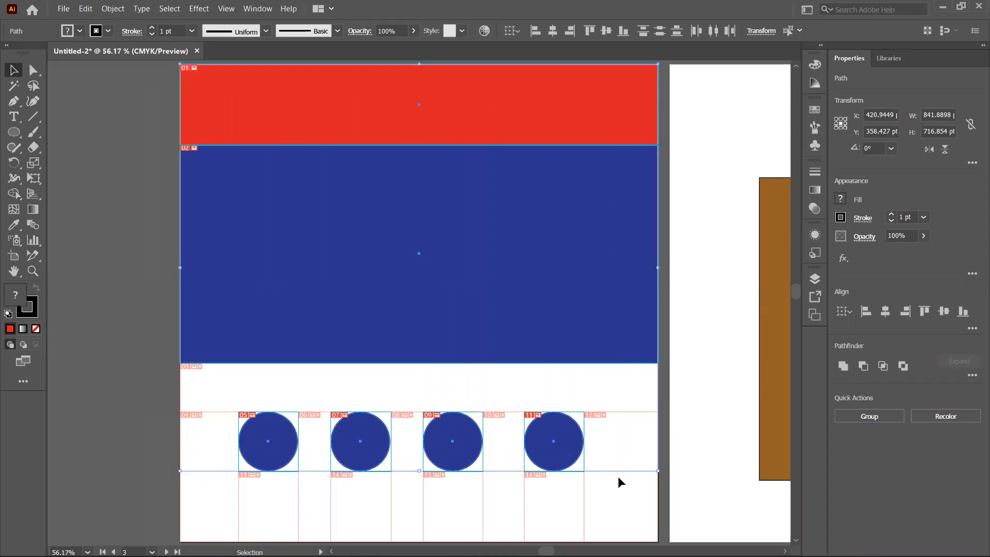
key(Delete)
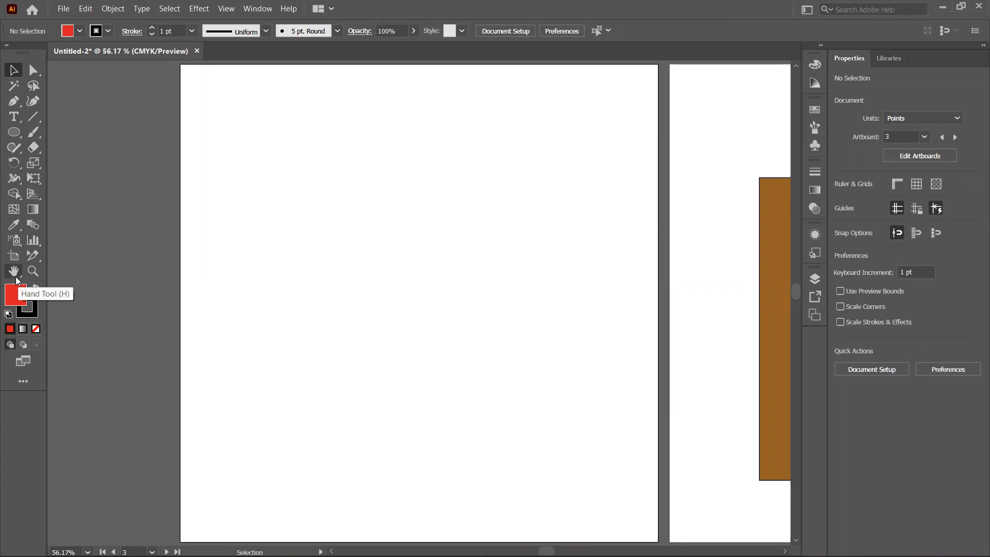
Step: Pan across the artboards with the Hand tool, and pan temporarily while the Selection tool is active
click(12, 272)
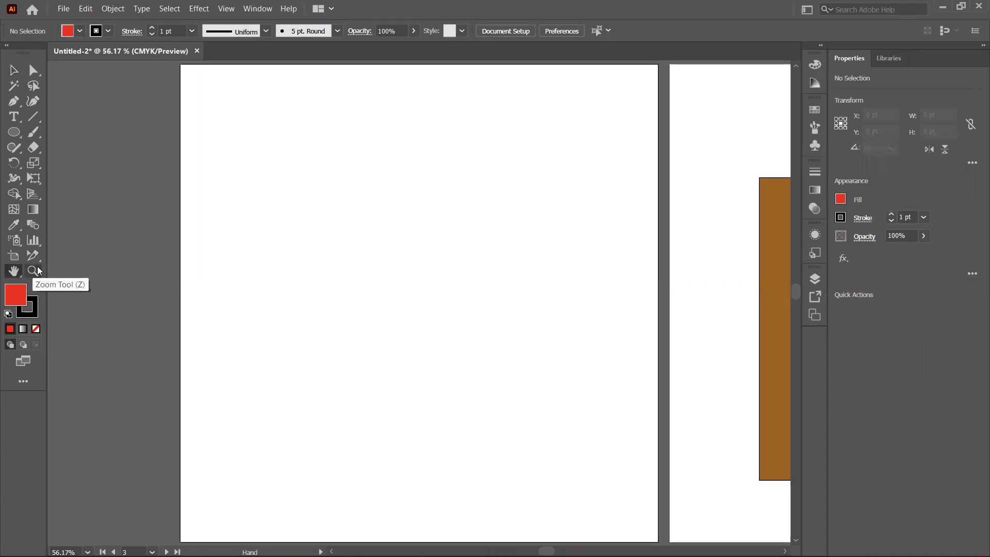
drag(354, 248, 243, 208)
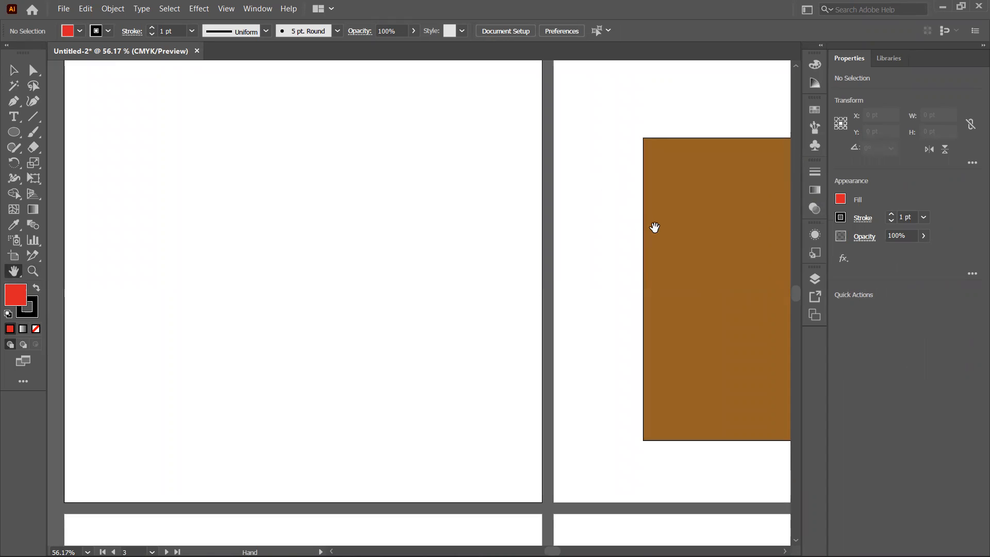
drag(702, 229, 594, 269)
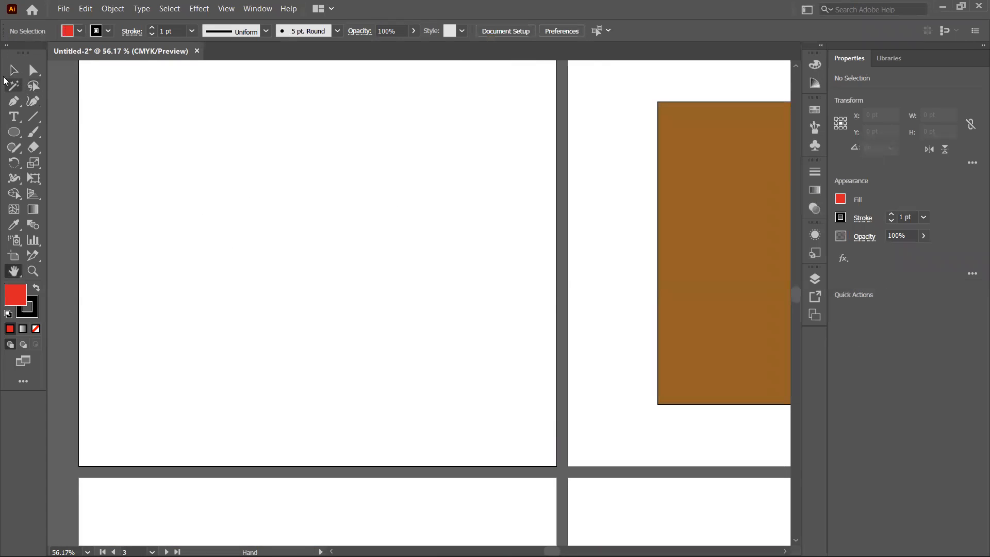
click(14, 68)
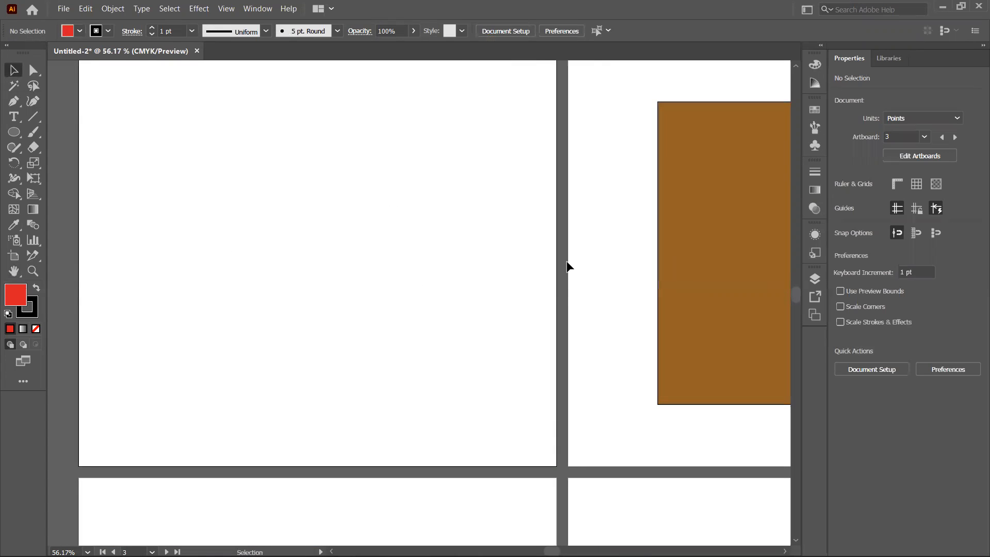
key(space)
drag(662, 248, 623, 223)
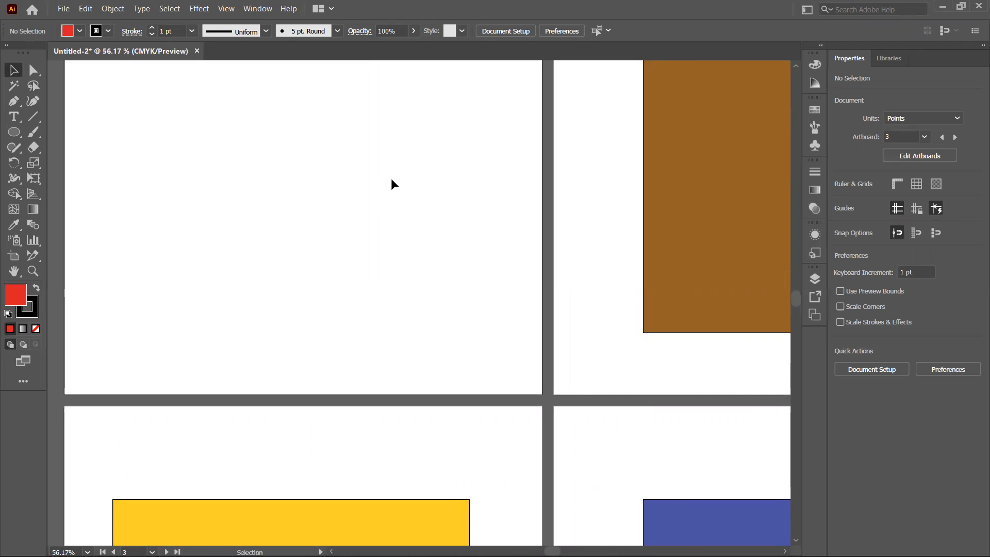
key(space)
Step: Try placing a point text containing only blank spaces on the emptied artboard, and leave text editing
click(14, 118)
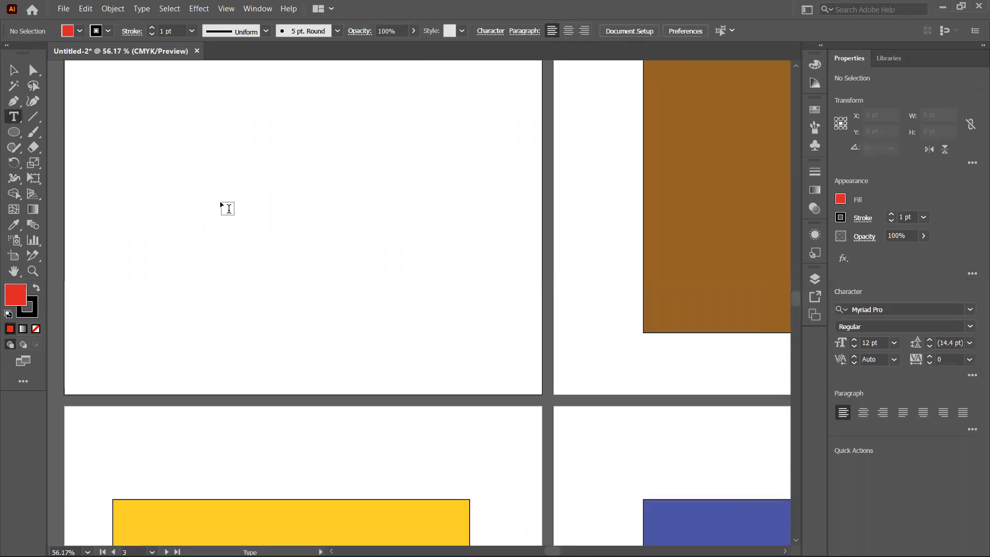
click(277, 186)
key(BackSpace)
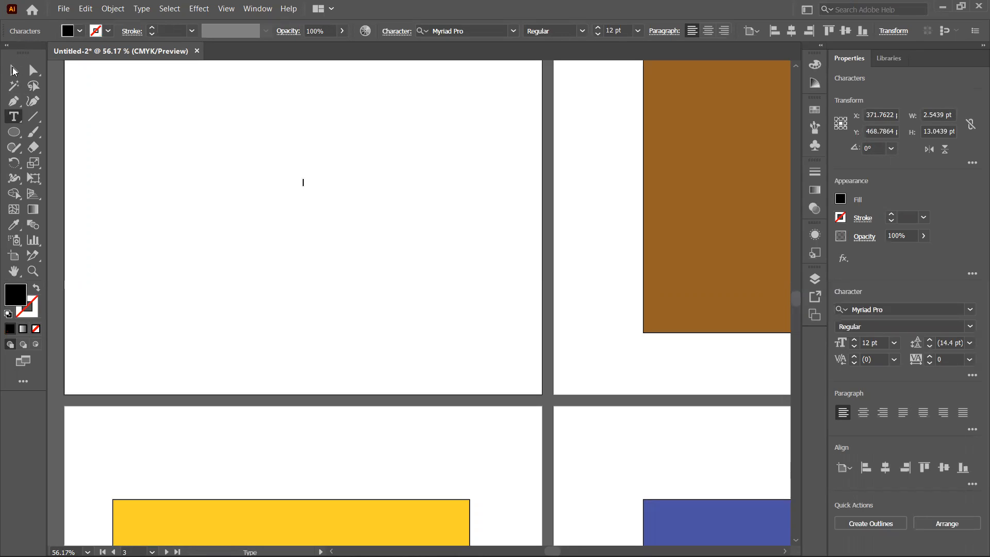
click(11, 74)
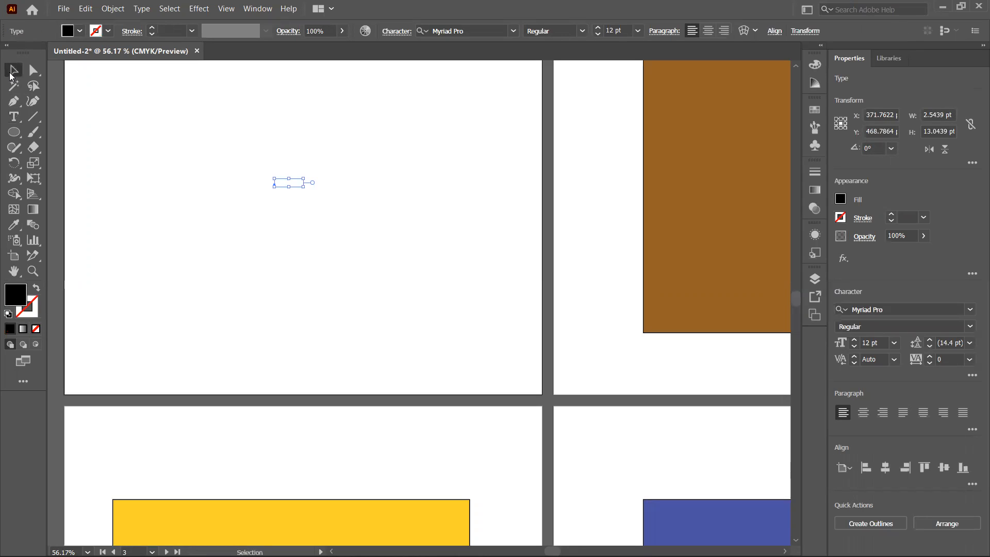
click(125, 135)
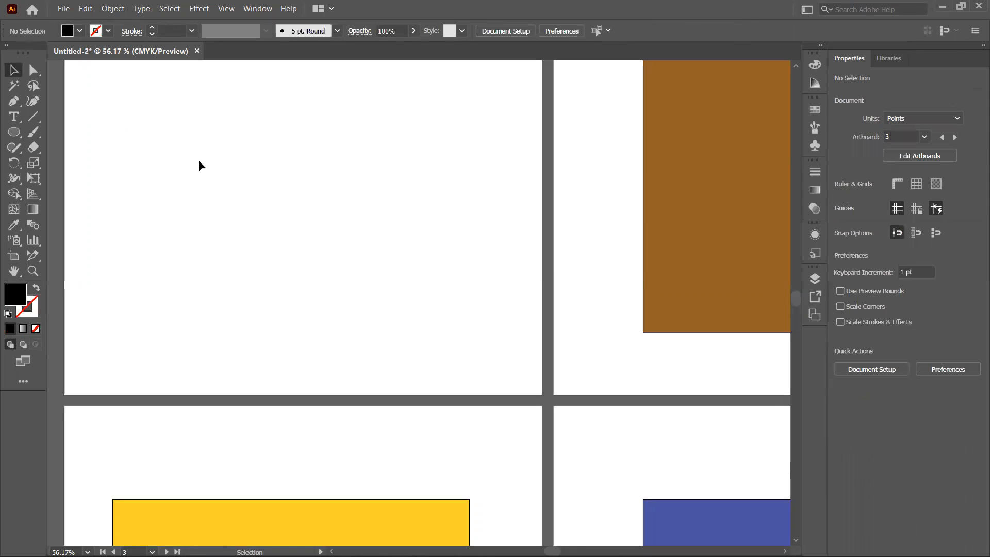
Step: Use the Zoom tool to magnify the empty artboard to 400%, and zoom back out to 33.33% to view the neighbouring artboards
click(32, 271)
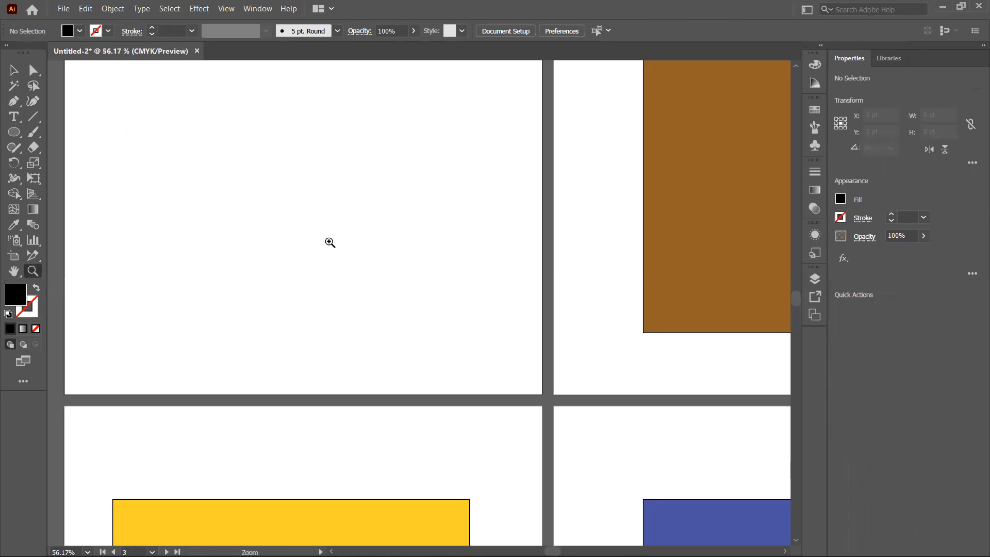
click(367, 212)
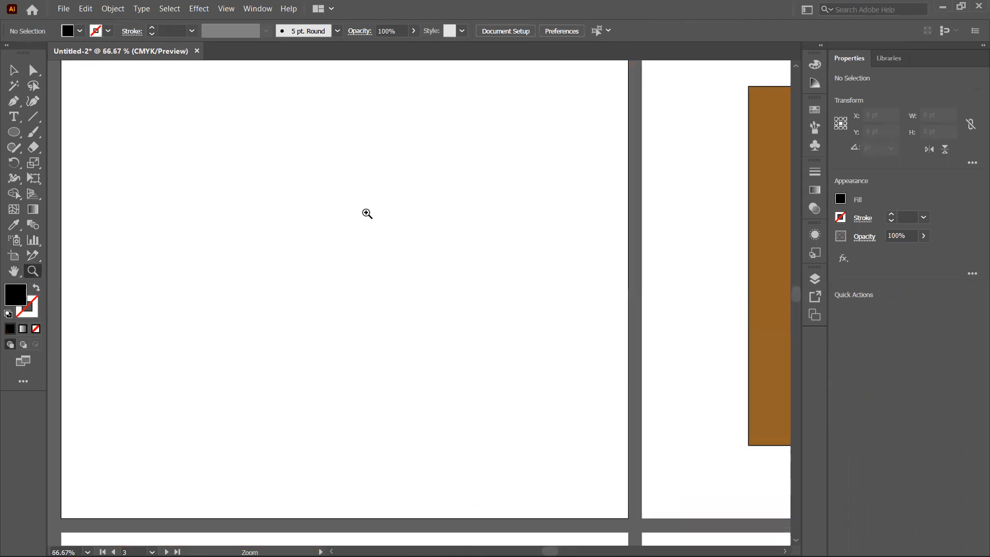
click(367, 212)
click(366, 212)
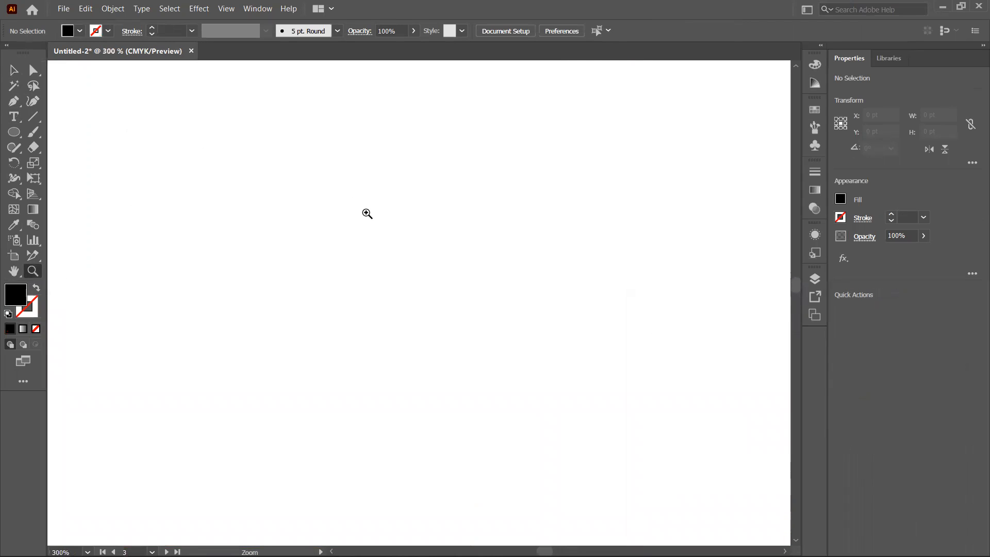
right_click(366, 211)
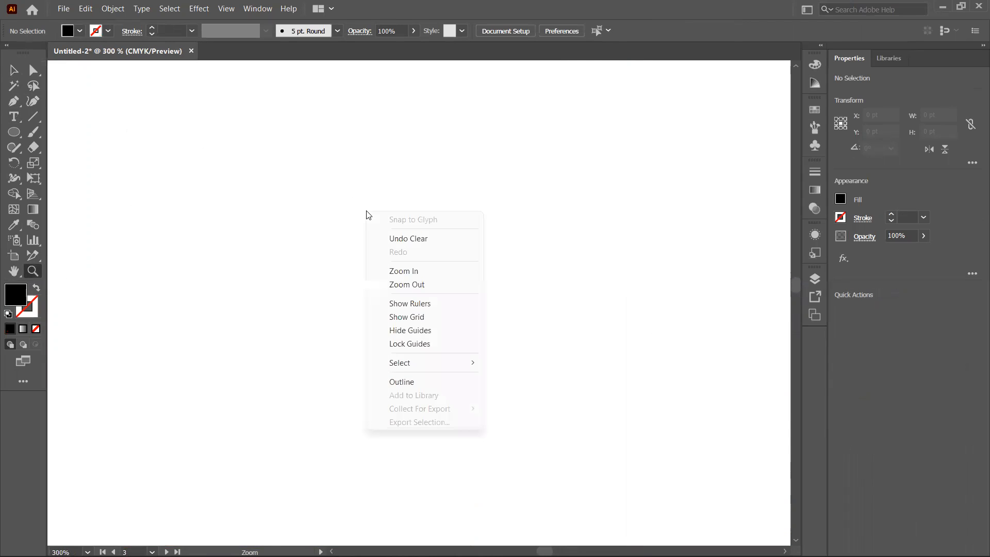
click(380, 207)
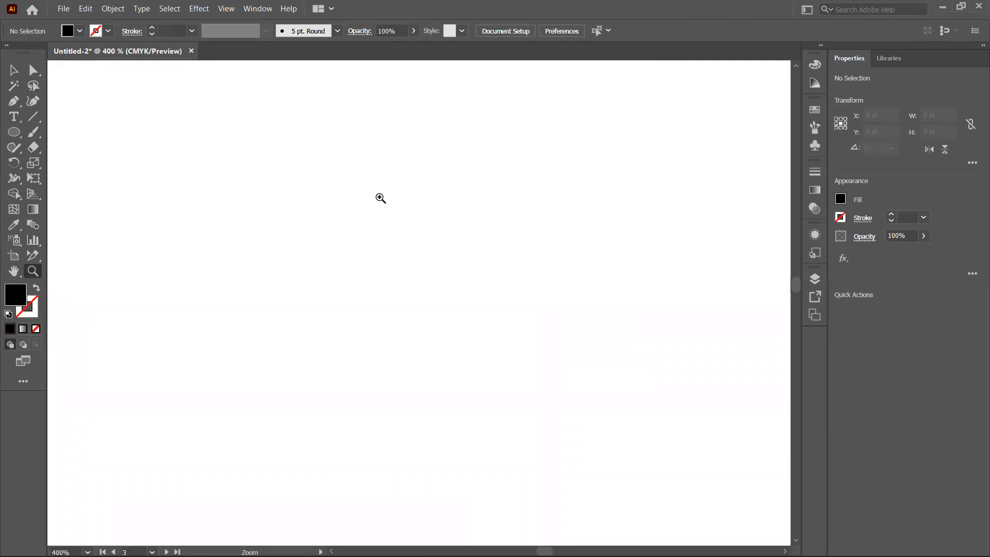
alt+click(351, 204)
alt+click(350, 204)
alt+click(351, 204)
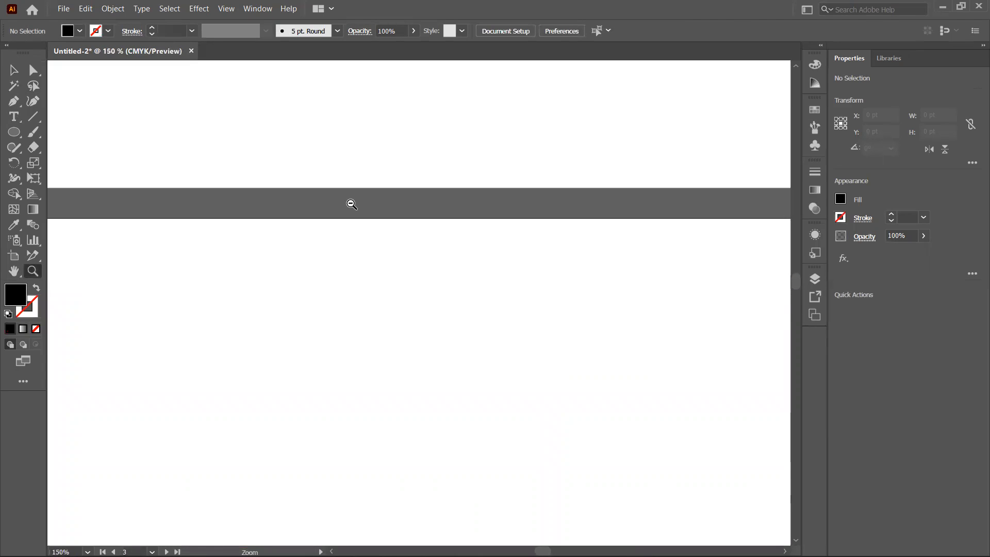
alt+click(351, 204)
alt+click(351, 204)
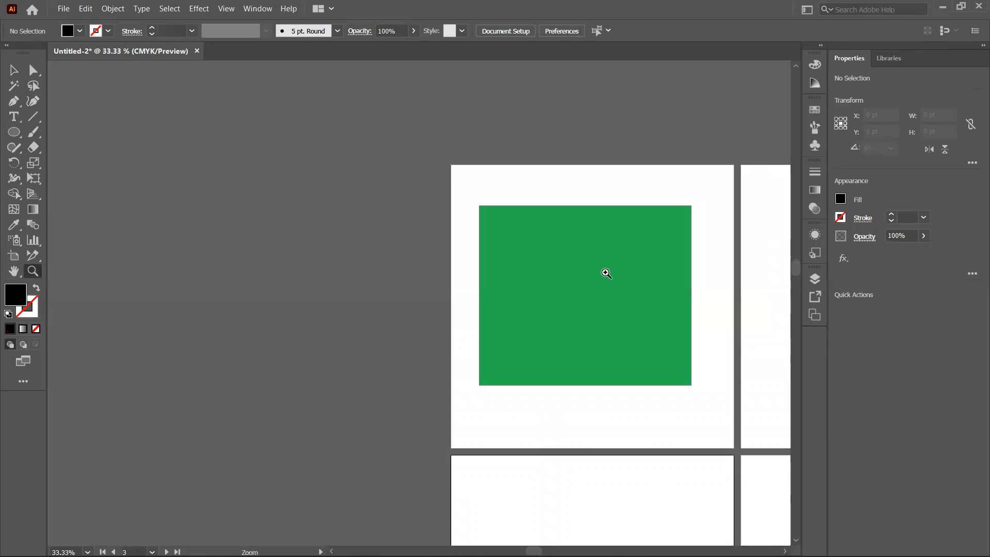
Step: Magnify the artboard with the violet rectangle to 150% using the Zoom tool, and zoom back out to 33.33%
click(665, 281)
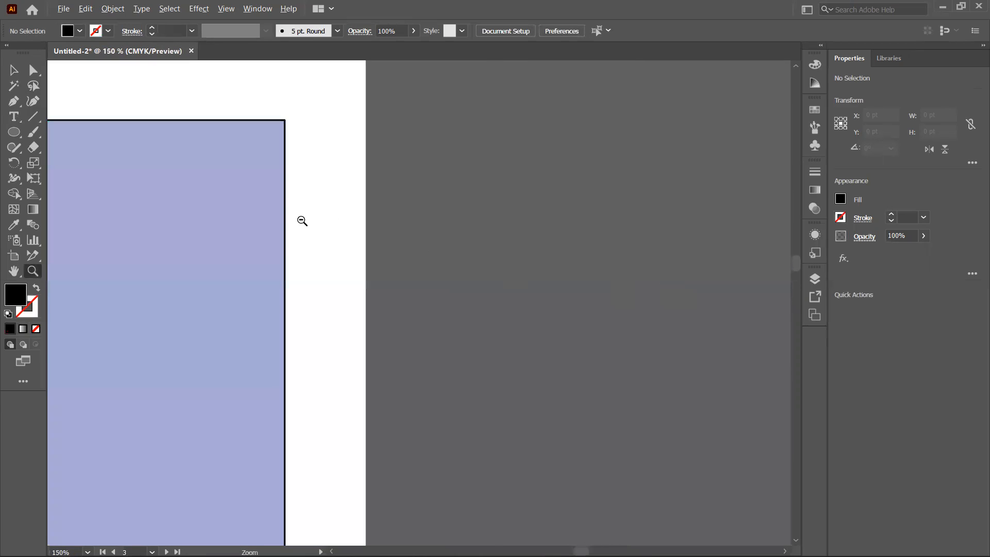
alt+click(251, 221)
alt+click(251, 222)
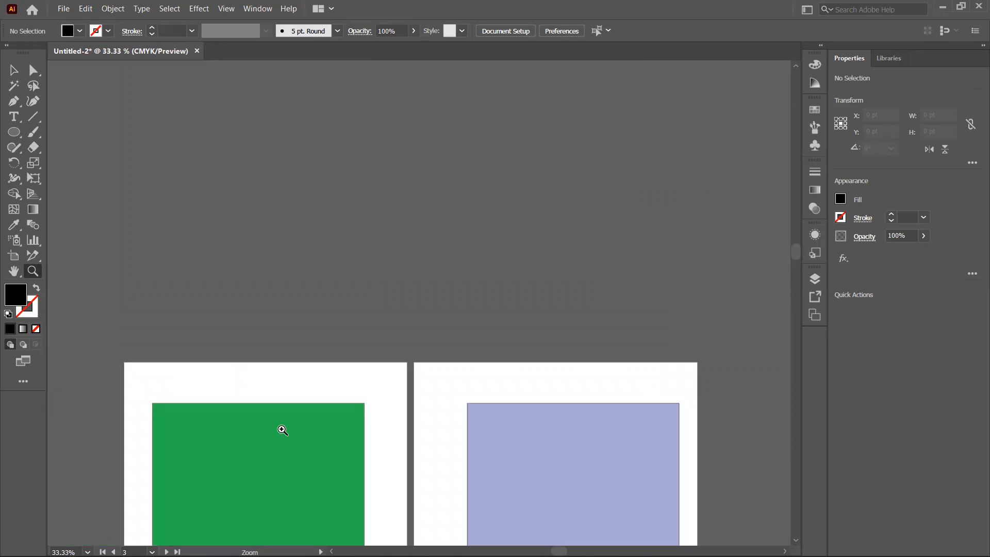
Step: Select the green rectangle with the Selection tool and fit its artboard in the window
click(12, 72)
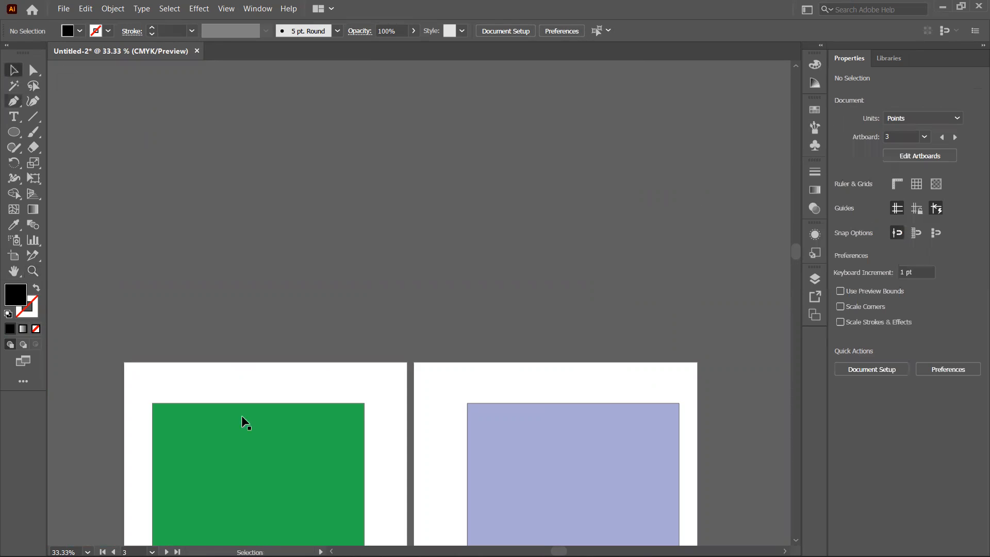
click(247, 414)
key(ctrl)
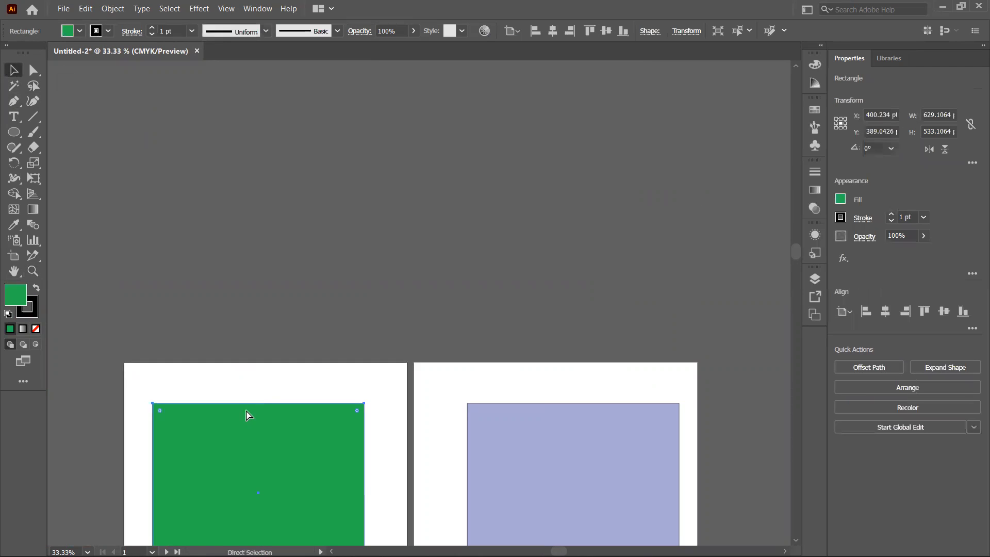
key(ctrl+0)
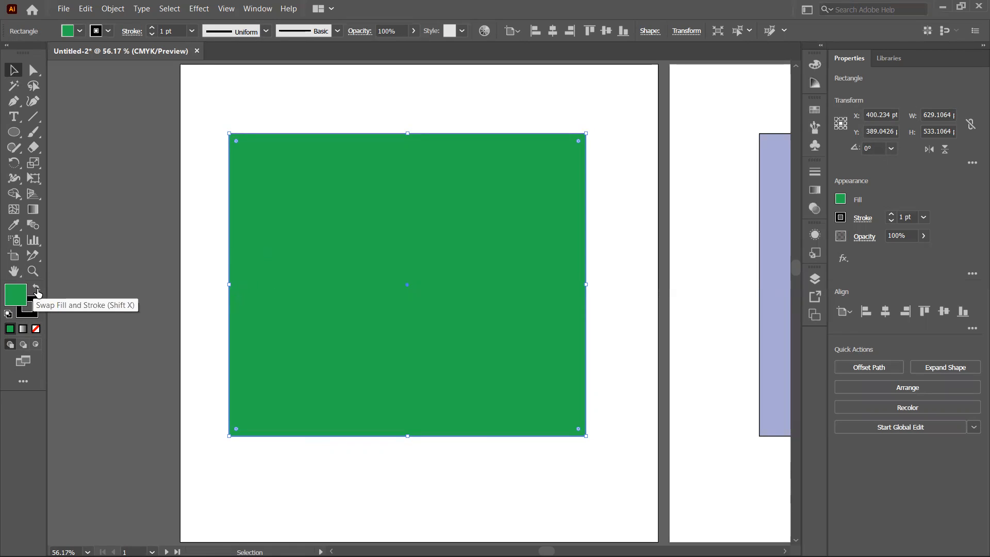
Step: Swap the green rectangle's fill and stroke colours, reselect the rectangle, and swap the colours back
click(37, 291)
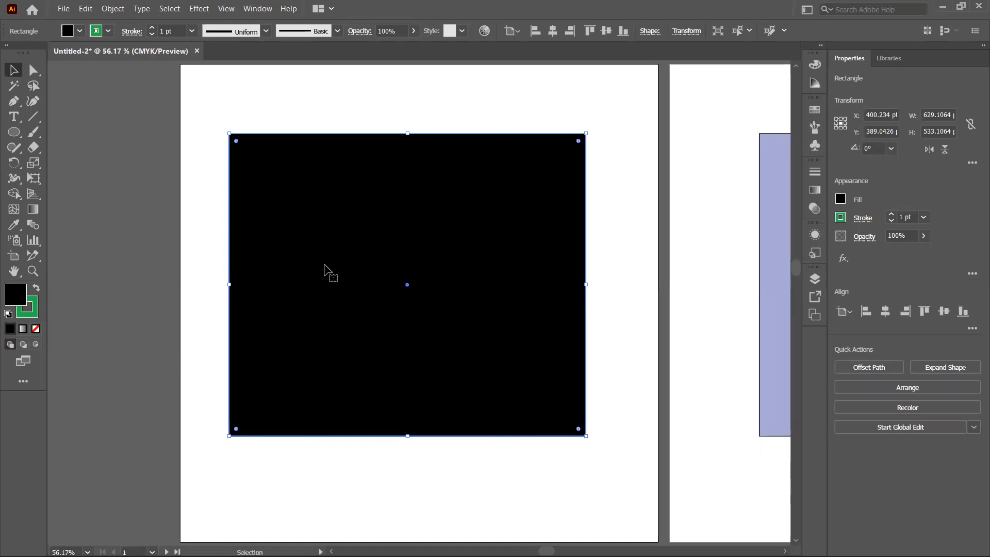
click(200, 256)
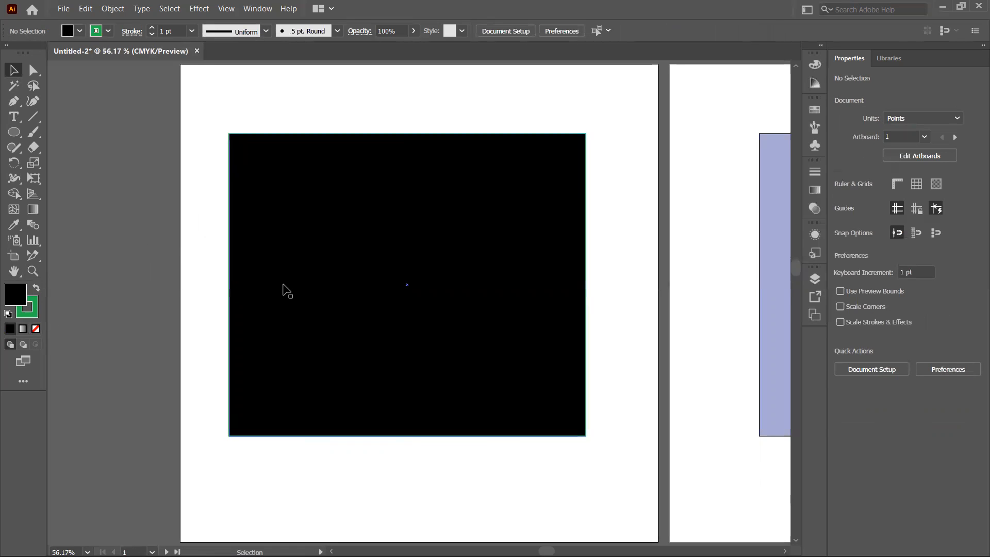
click(284, 290)
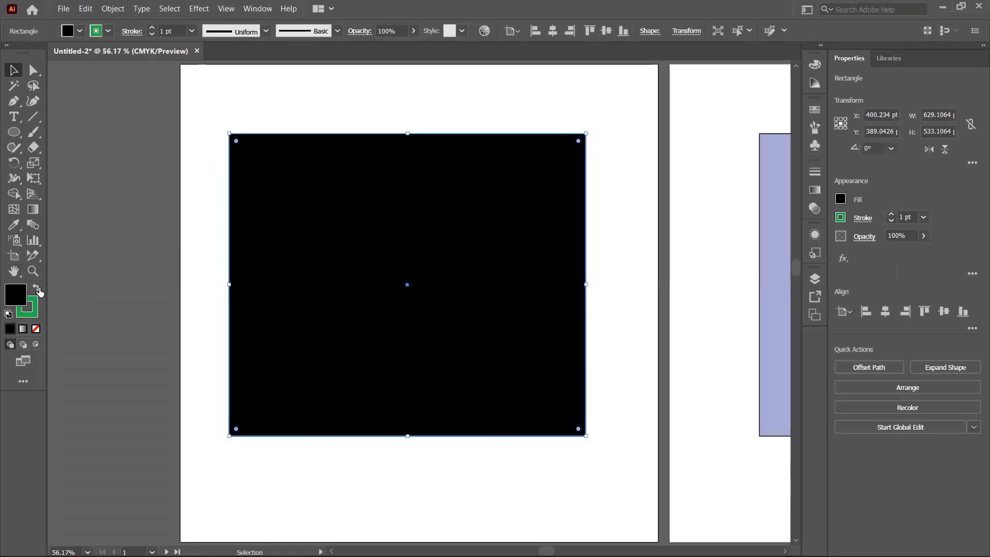
click(37, 290)
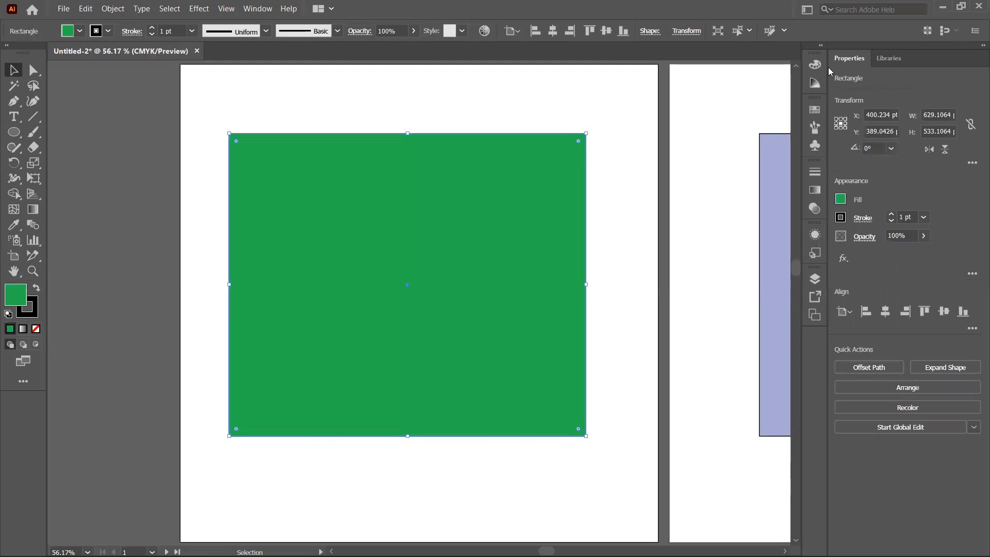
Step: Fill the green rectangle with pink from the colour spectrum, and darken the fill to #96277E in the Color Picker
click(771, 147)
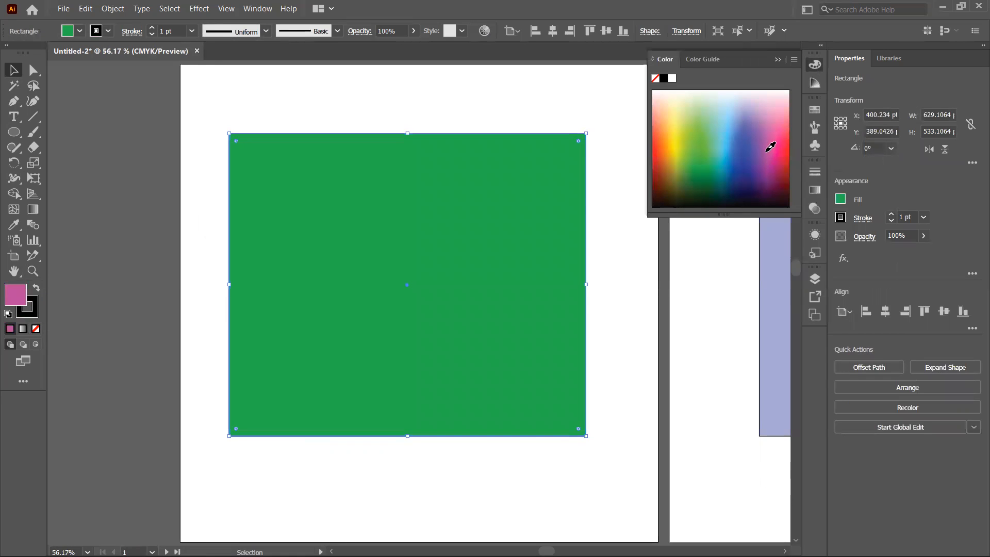
click(779, 59)
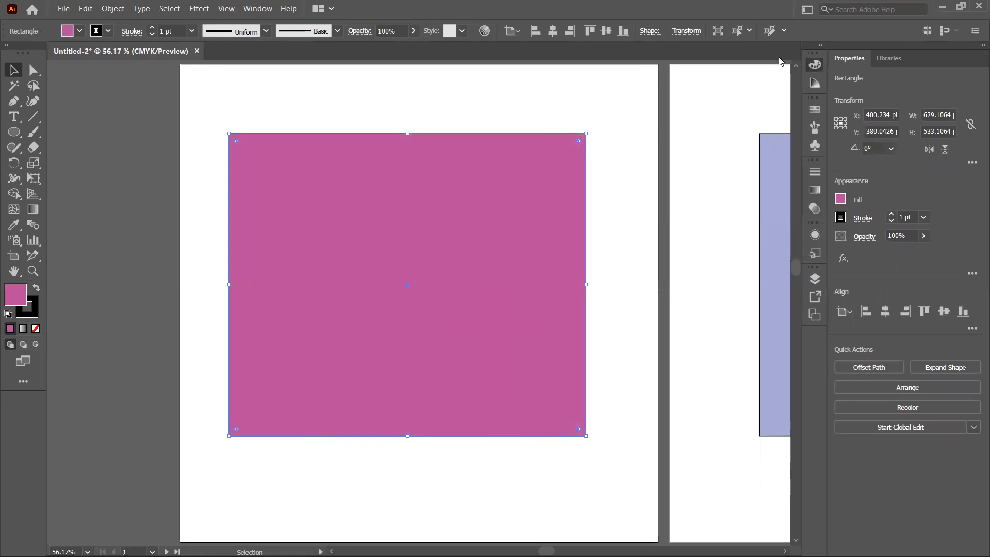
double_click(14, 300)
click(578, 311)
mouse_move(546, 310)
mouse_down()
mouse_move(552, 347)
mouse_move(557, 250)
mouse_up()
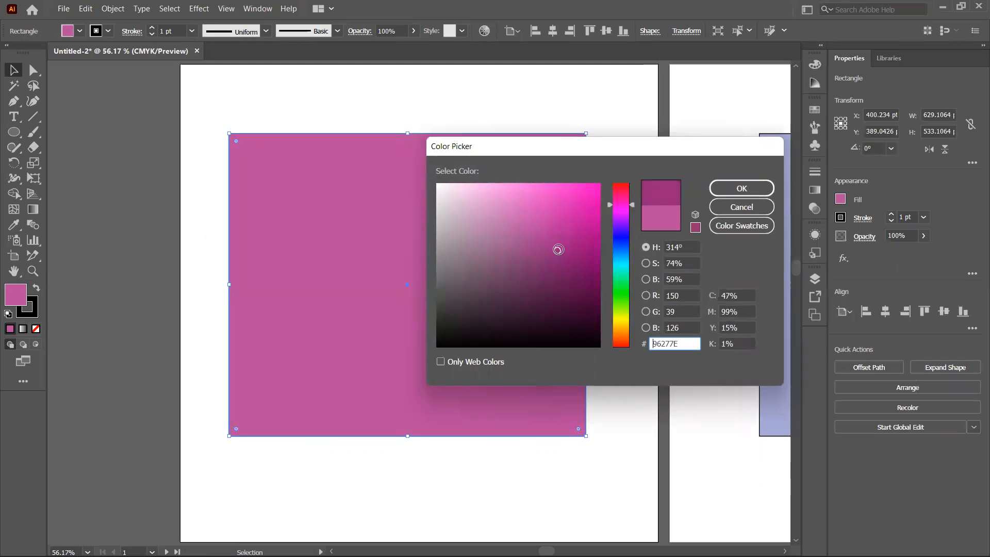
click(742, 189)
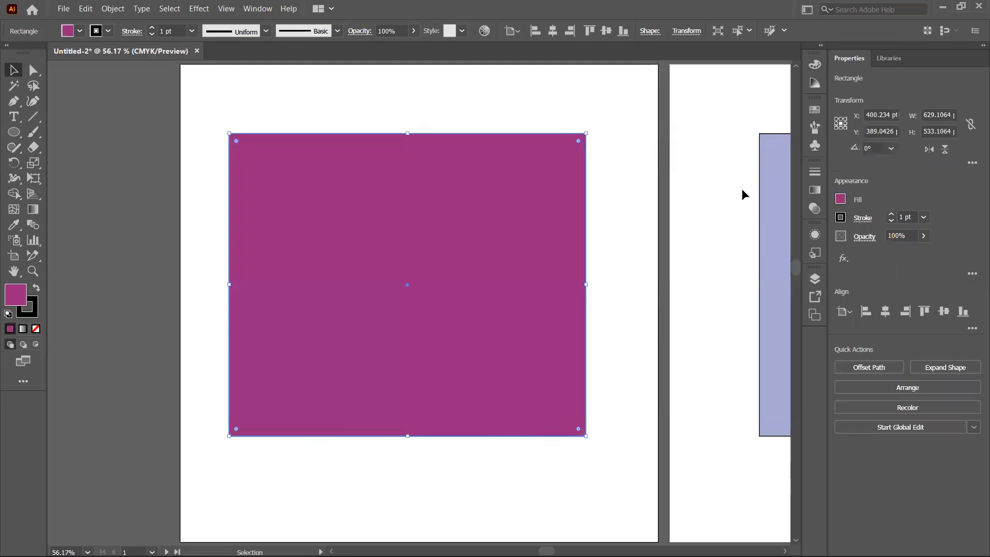
Step: Look at the swatches available for the magenta rectangle's fill and stroke
click(80, 31)
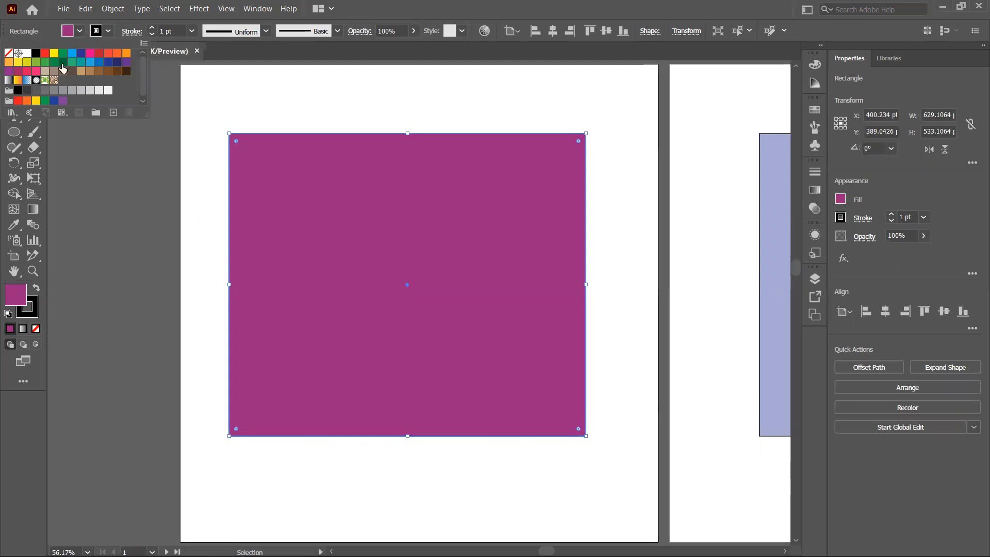
click(108, 32)
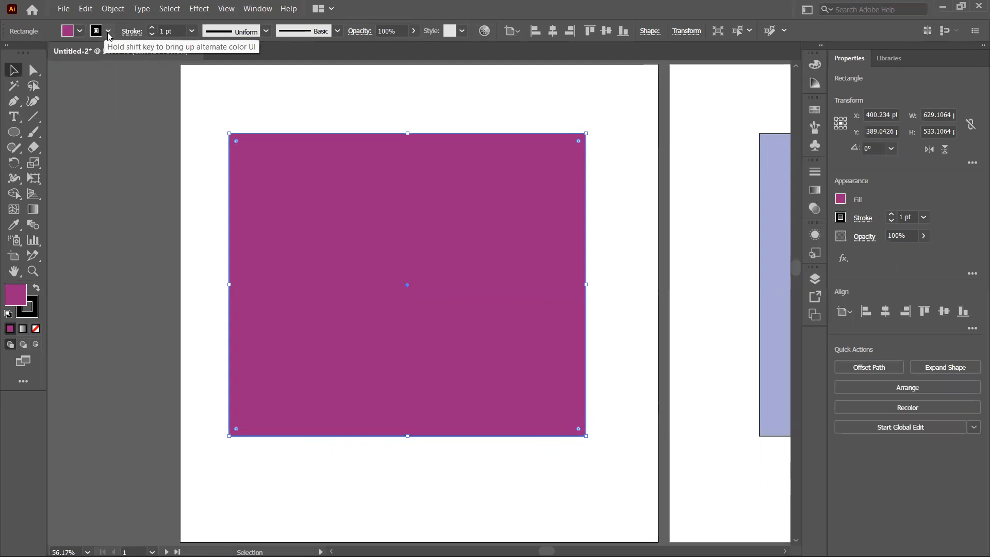
click(108, 34)
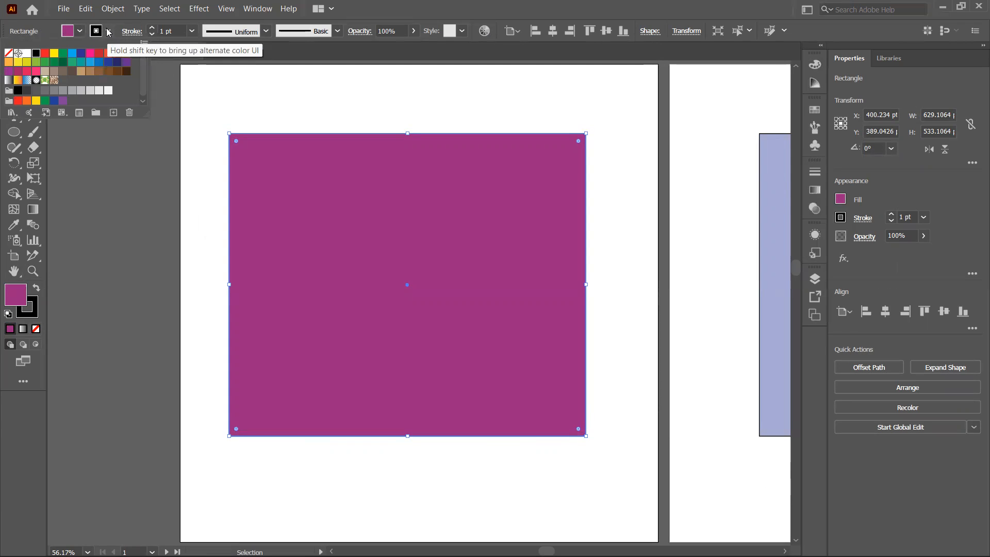
click(108, 32)
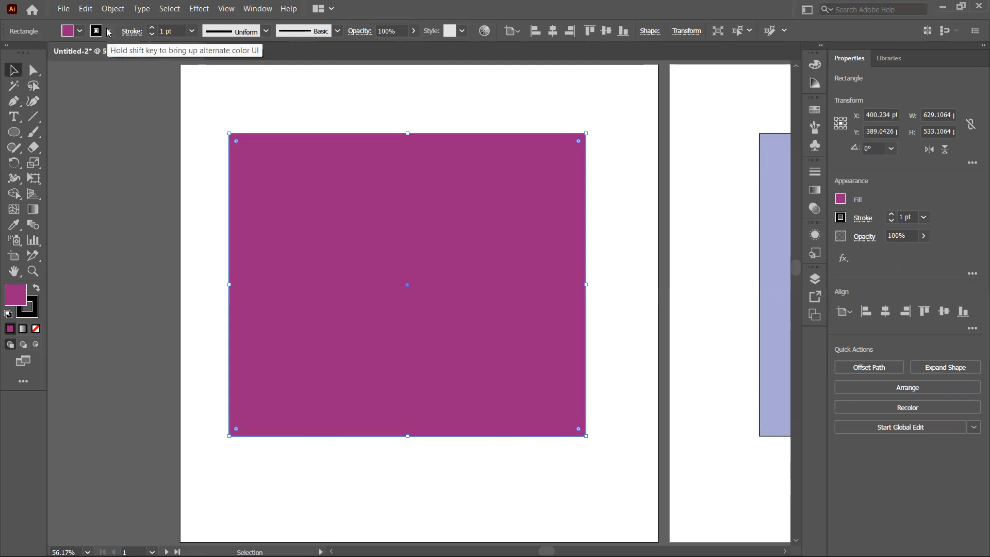
Step: Set the magenta rectangle's fill to None and restore the last used colour, and repeat this once more
click(80, 32)
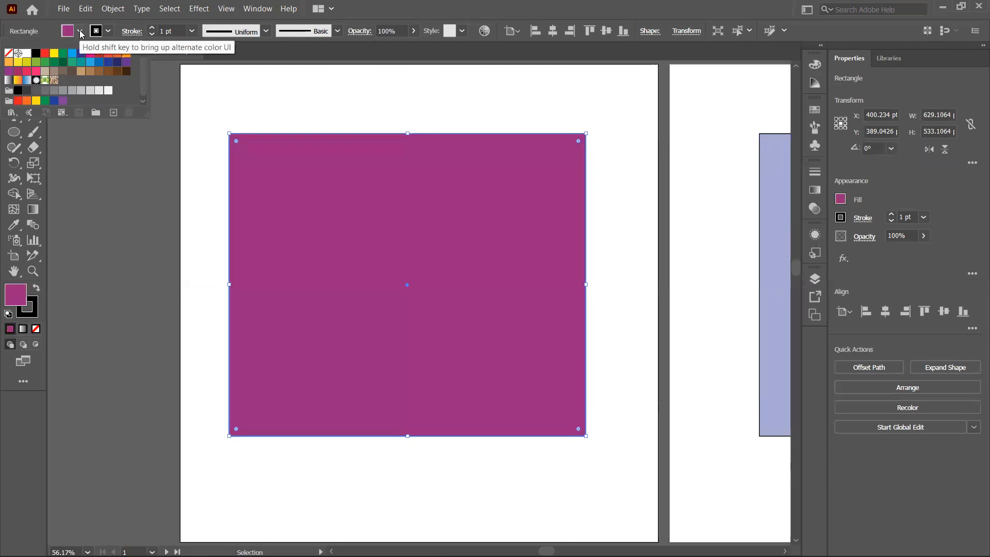
click(8, 54)
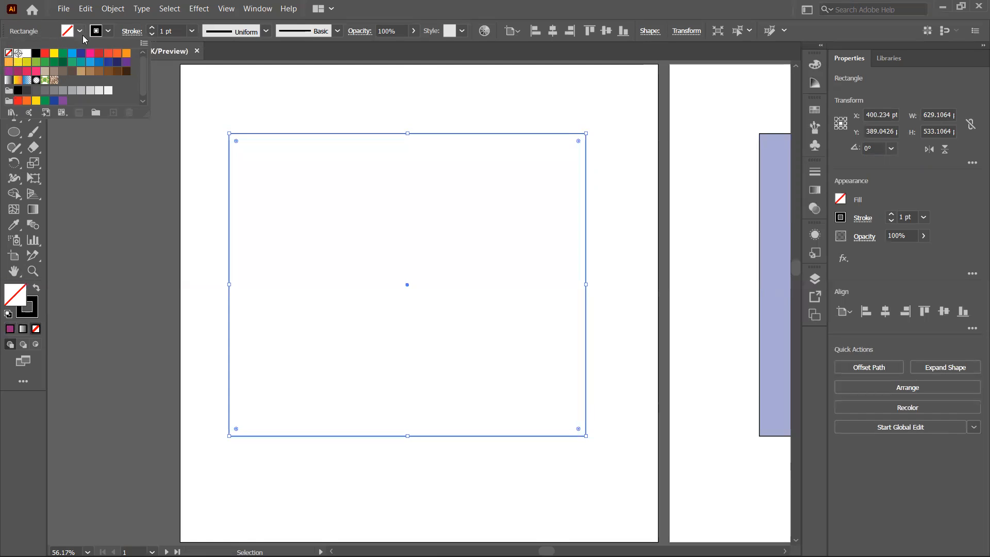
click(10, 331)
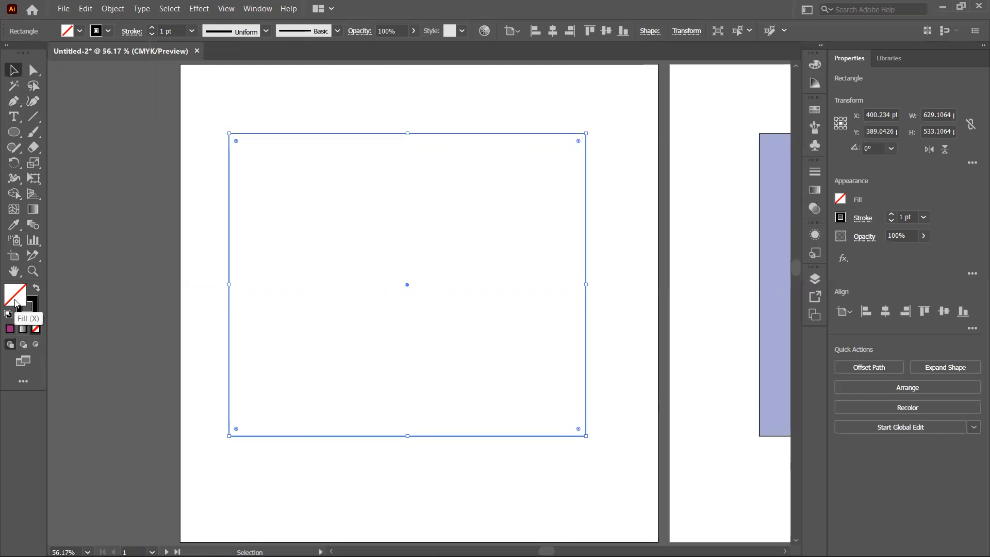
click(11, 328)
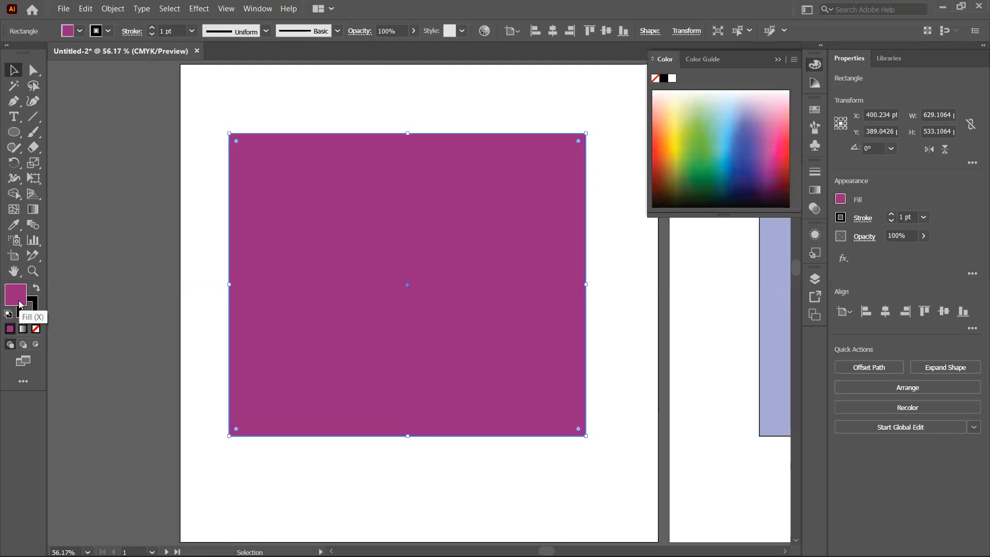
click(35, 330)
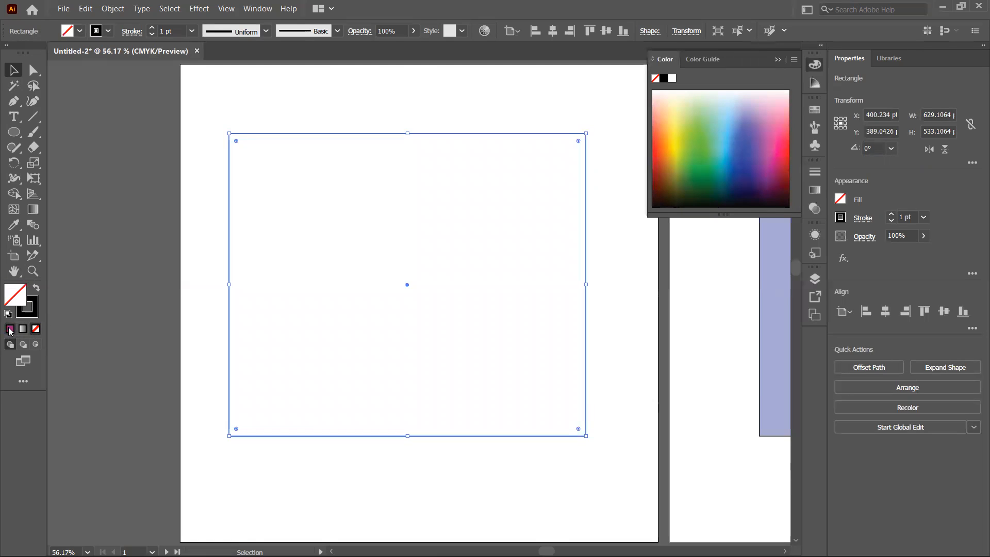
click(10, 329)
Step: Set the magenta rectangle's stroke to None, and restore its solid black stroke
click(36, 307)
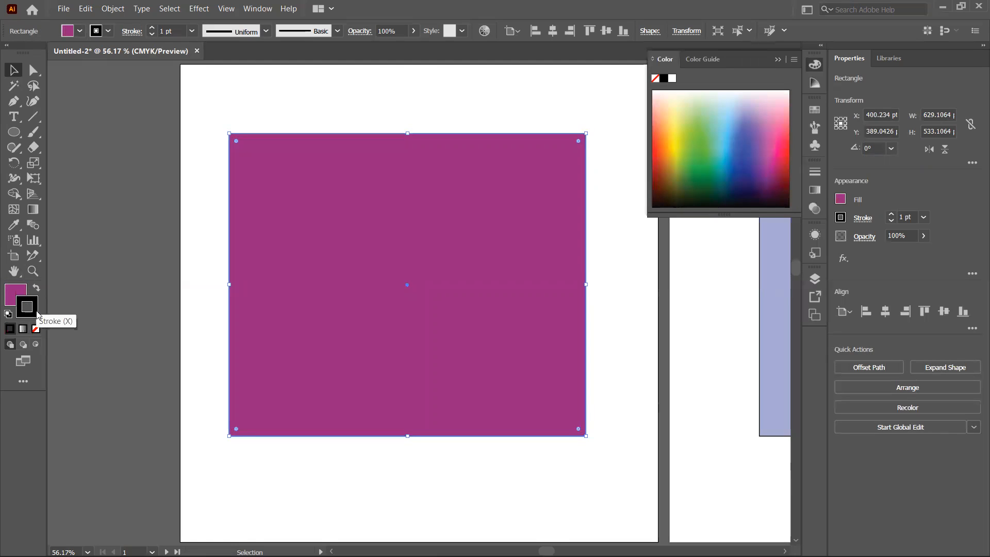
click(36, 330)
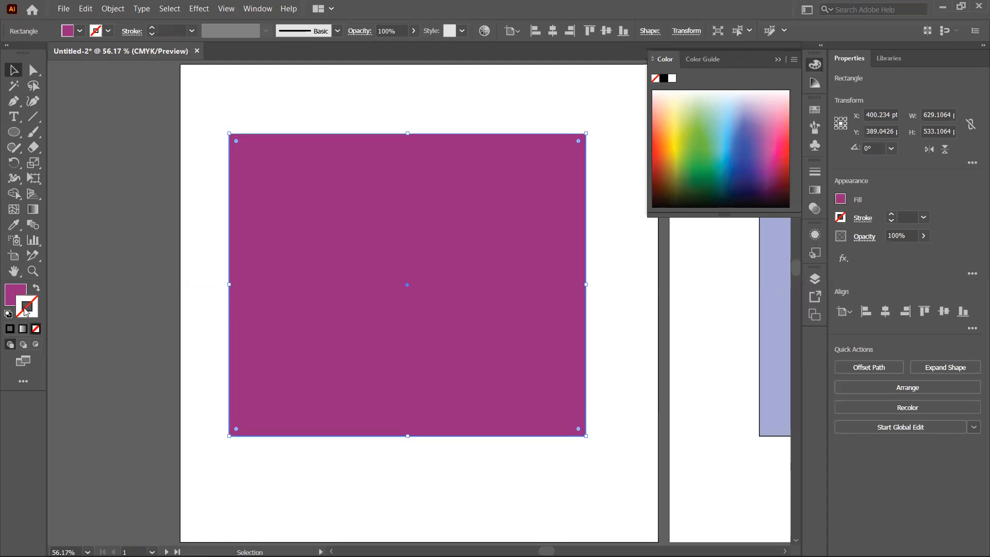
click(10, 329)
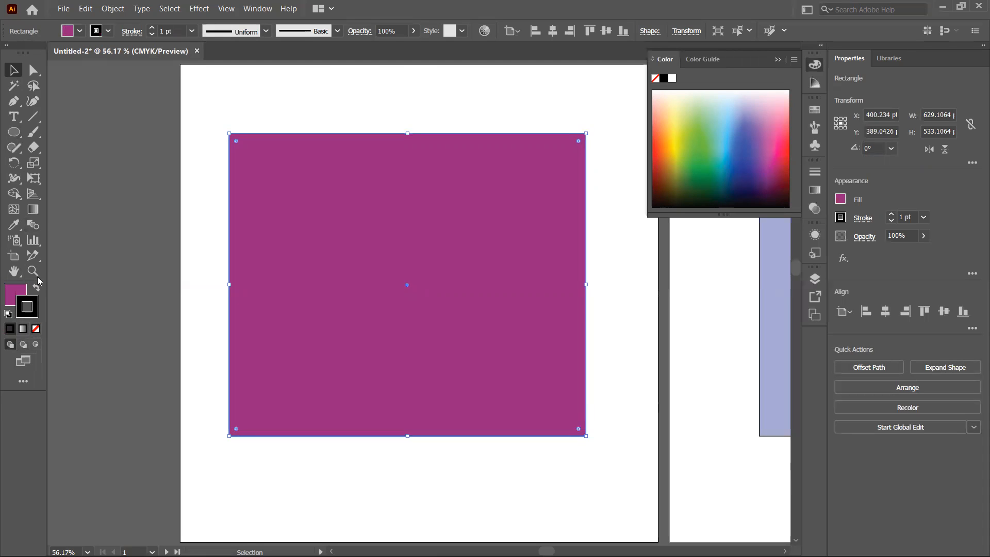
Step: Draw an ellipse about 388 × 377 pt over the rectangle's lower-left part, give it a green stroke, and swap its fill and stroke
click(14, 132)
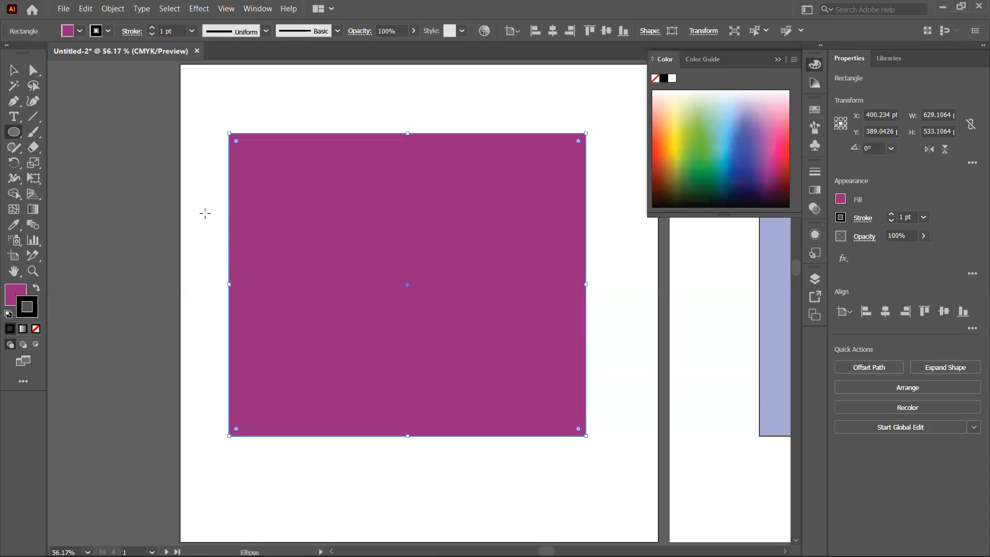
mouse_move(179, 198)
mouse_down()
mouse_move(323, 366)
mouse_move(400, 412)
mouse_up()
click(699, 137)
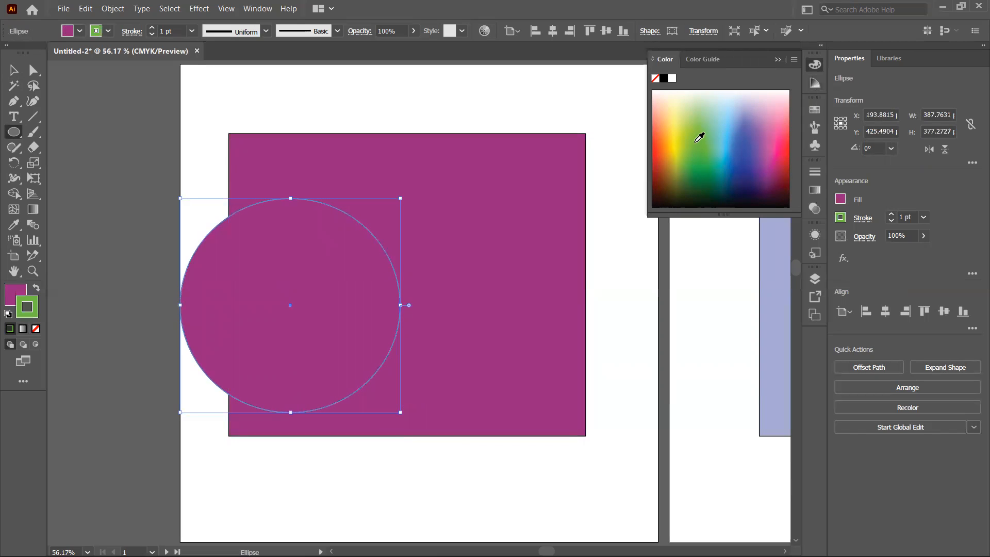
click(14, 70)
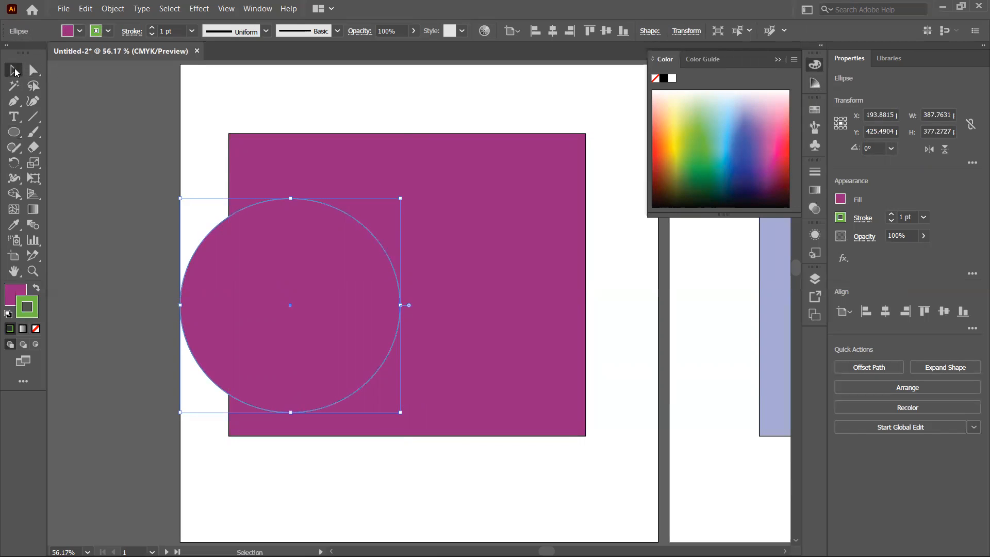
click(36, 288)
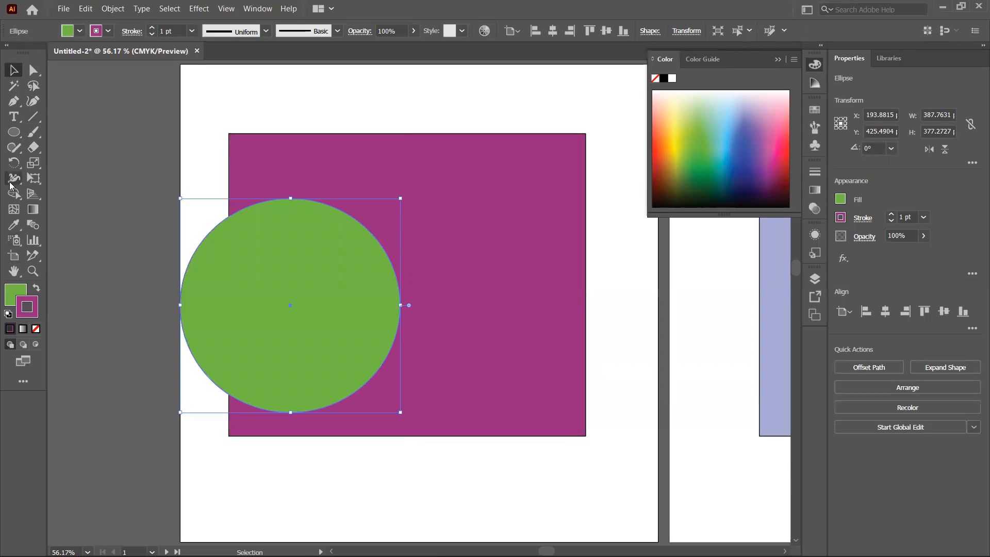
Step: Draw a second ellipse about 376 × 328 pt overlapping the green one's upper part, give it a blue stroke, and swap its fill and stroke
click(12, 134)
drag(196, 120, 412, 305)
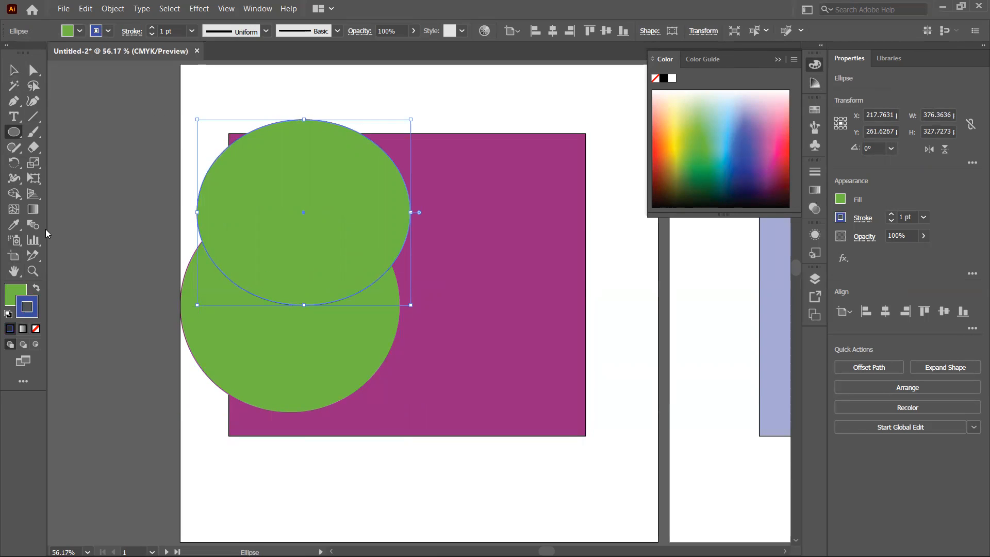
click(35, 289)
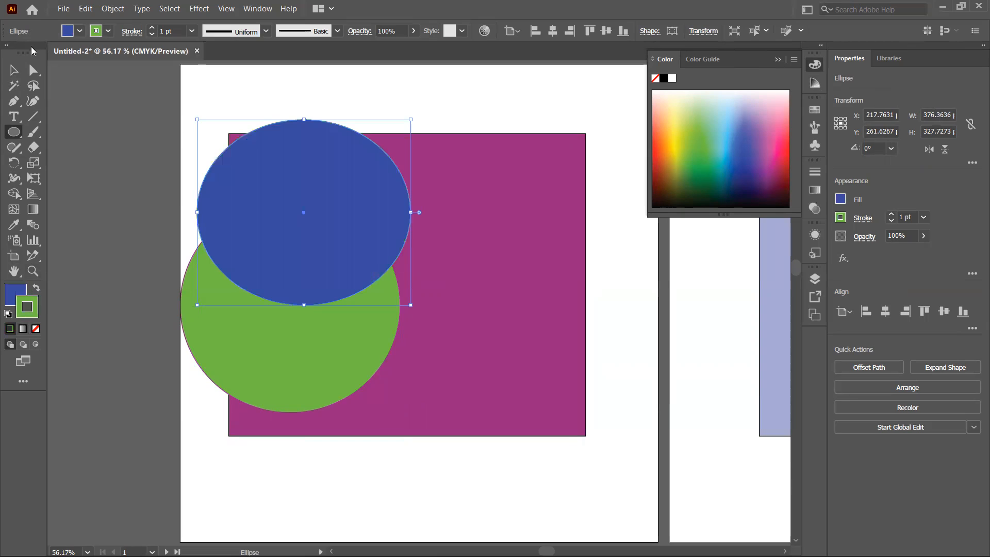
click(12, 72)
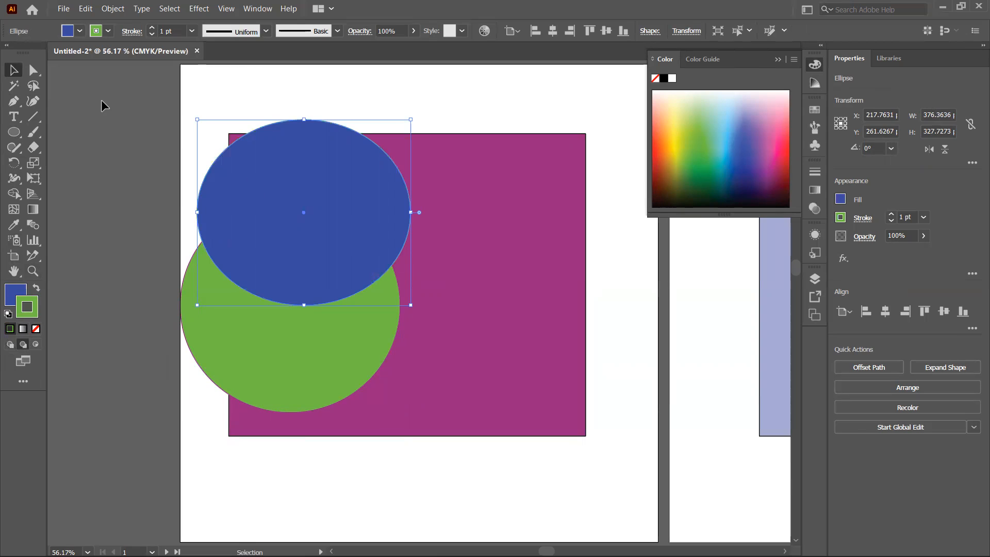
Step: Draw a rounded rectangle about 375 × 405 pt behind the blue ellipse and fill it with purple
drag(14, 133, 70, 148)
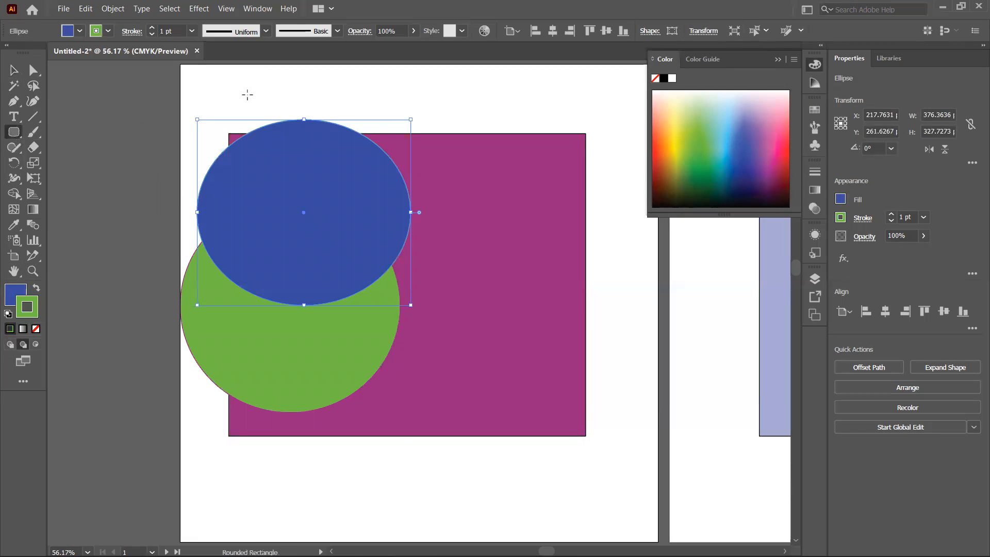
drag(240, 89, 453, 318)
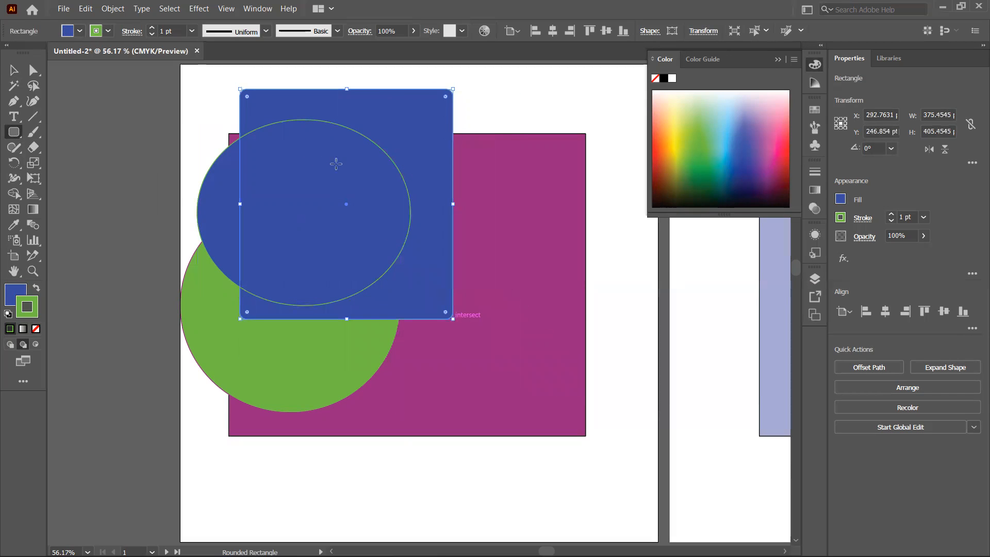
click(11, 70)
click(14, 294)
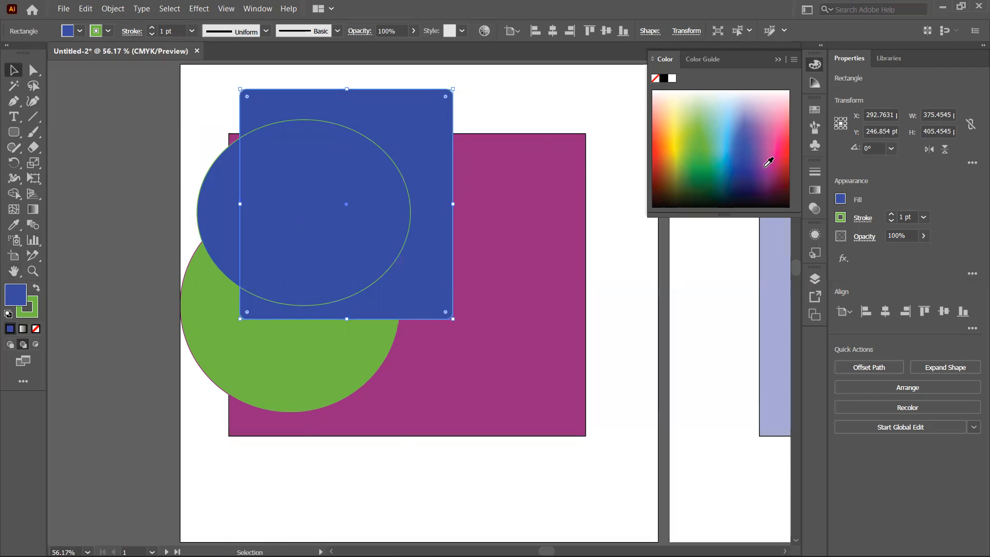
click(767, 166)
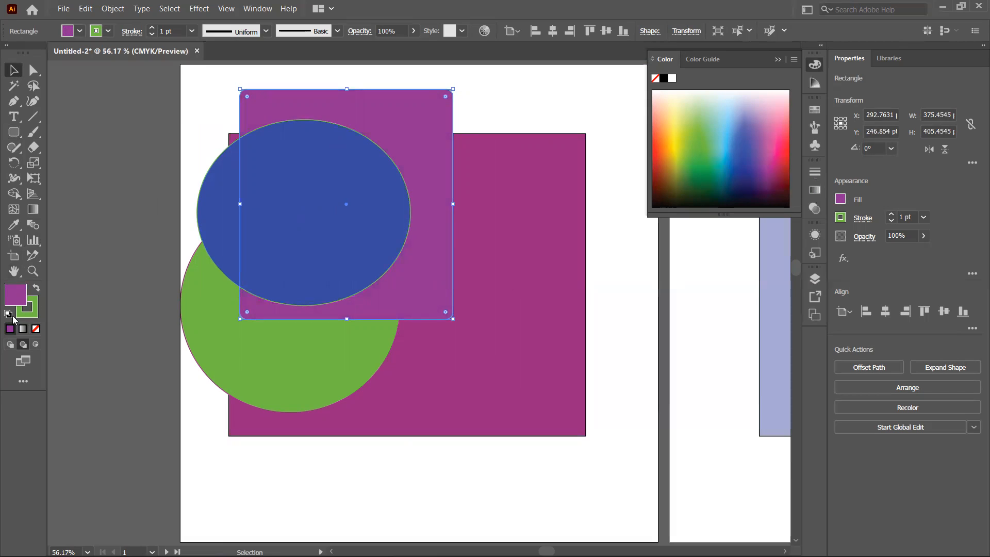
Step: Switch to Draw Inside for the purple rounded rectangle and move it over the magenta rectangle's upper-right part
click(35, 345)
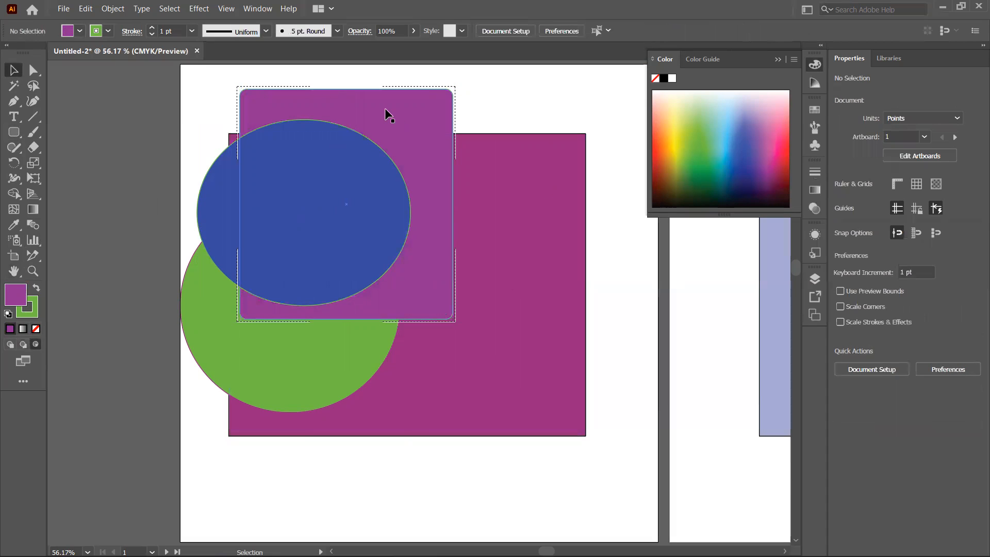
drag(385, 107, 513, 141)
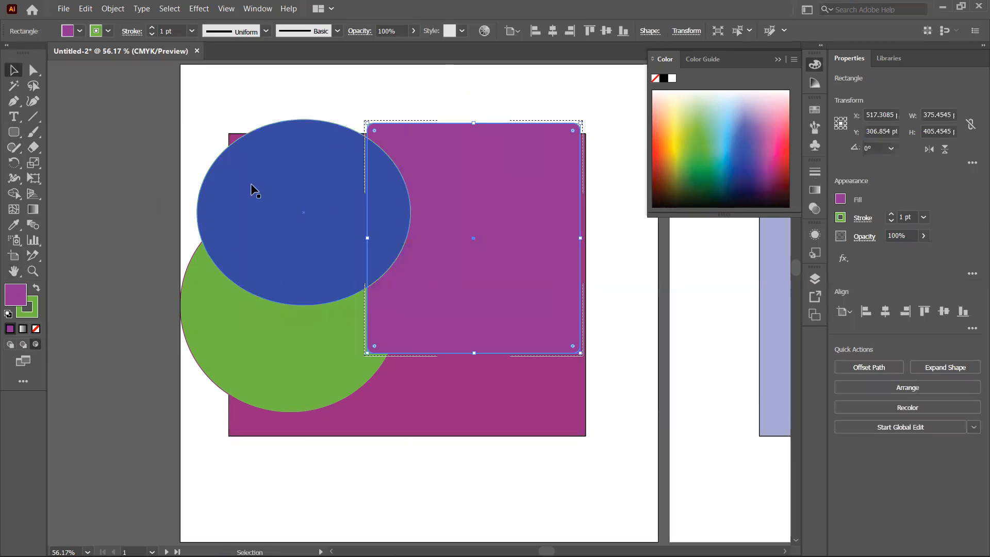
Step: Draw a polygon about 550 × 485 pt inside the purple rounded rectangle and fill it with green
click(14, 135)
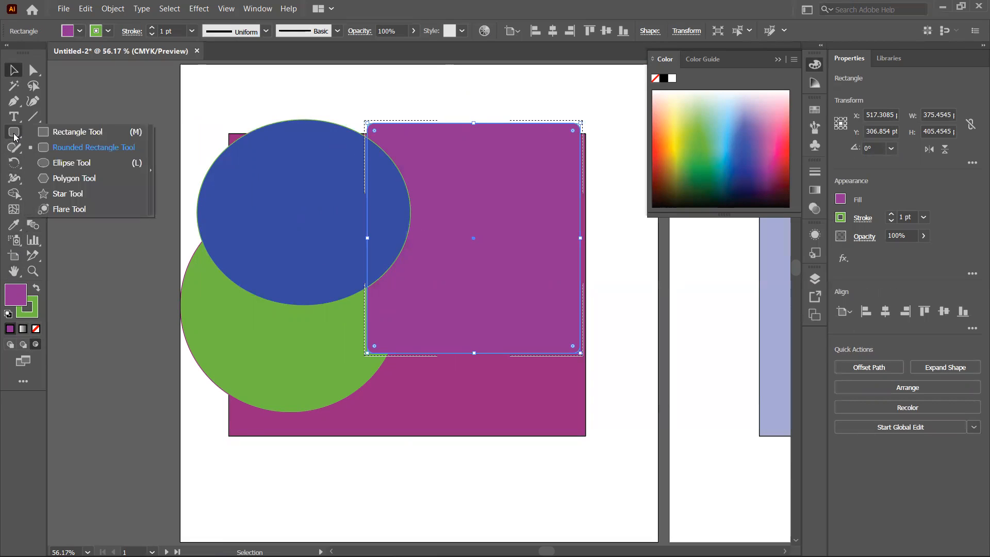
click(74, 179)
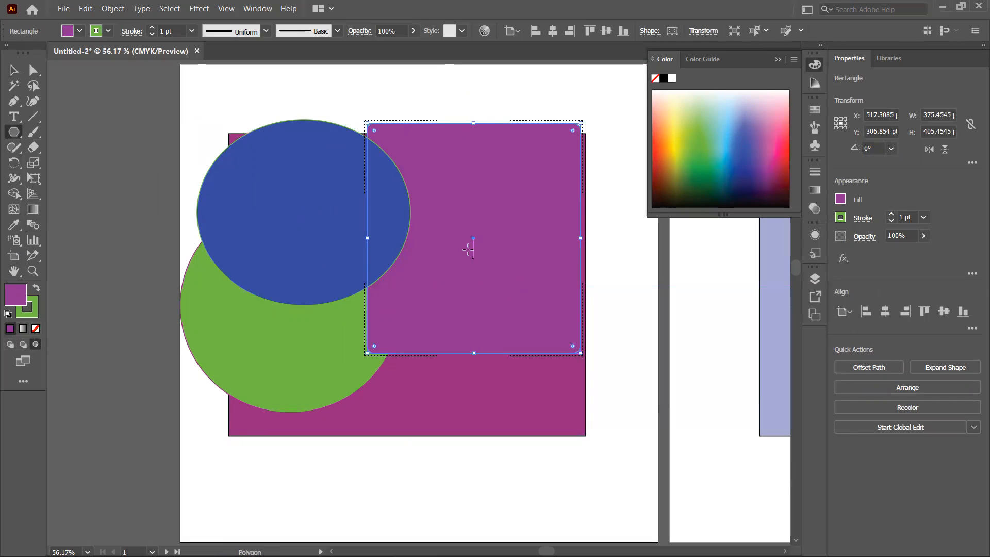
drag(474, 238, 401, 381)
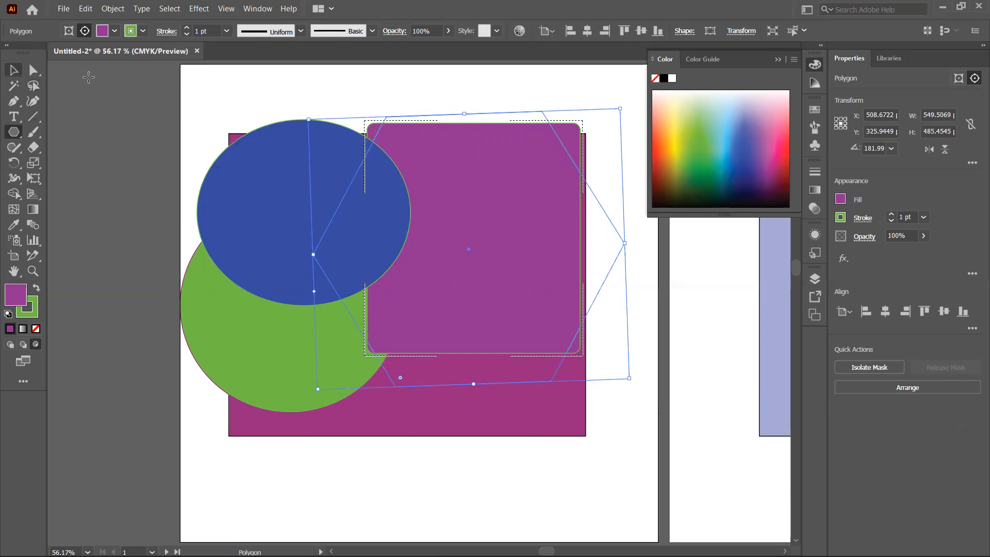
click(13, 71)
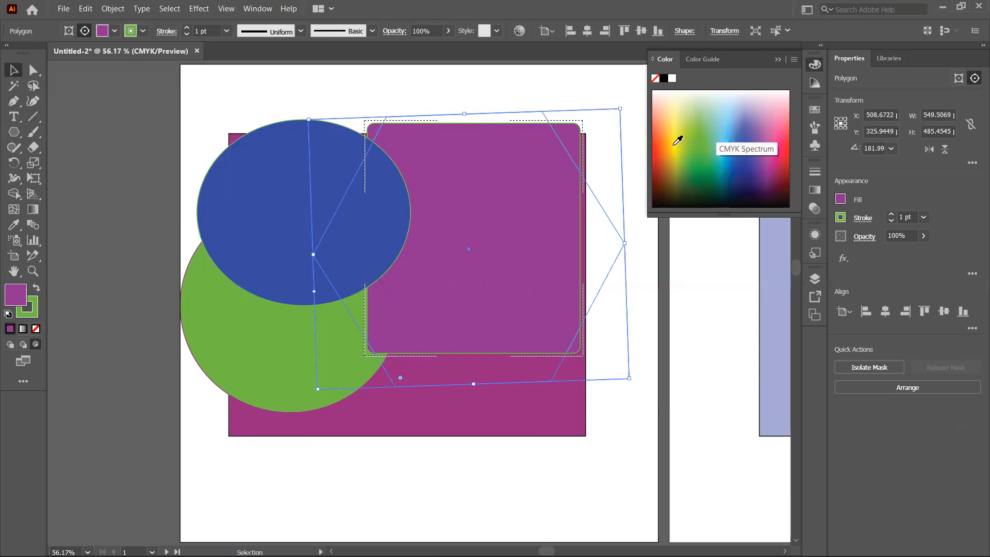
click(701, 144)
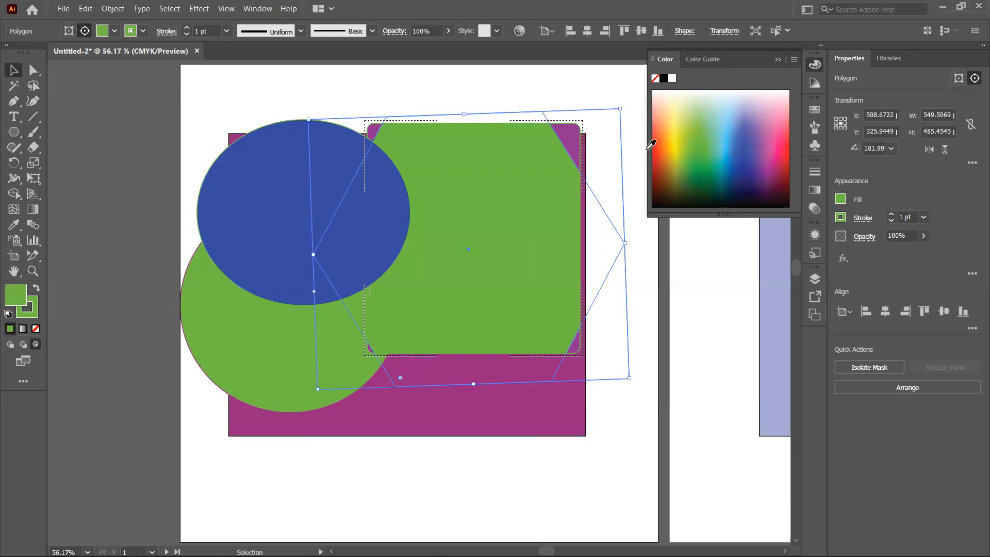
Step: Draw a second polygon about 416 × 384 pt around the artboard's upper-left corner, outside the rounded rectangle, and fill it with green
click(243, 181)
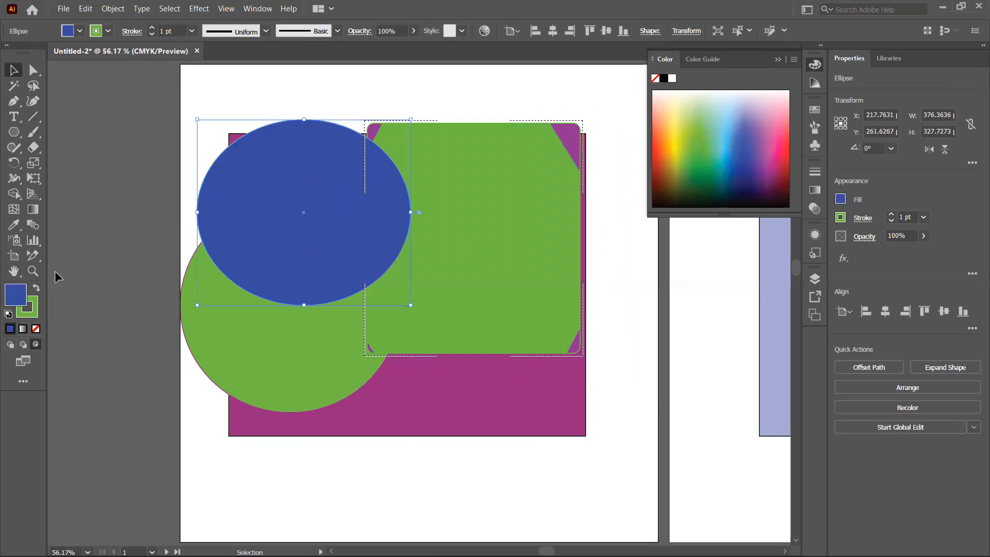
click(14, 132)
drag(153, 163, 225, 258)
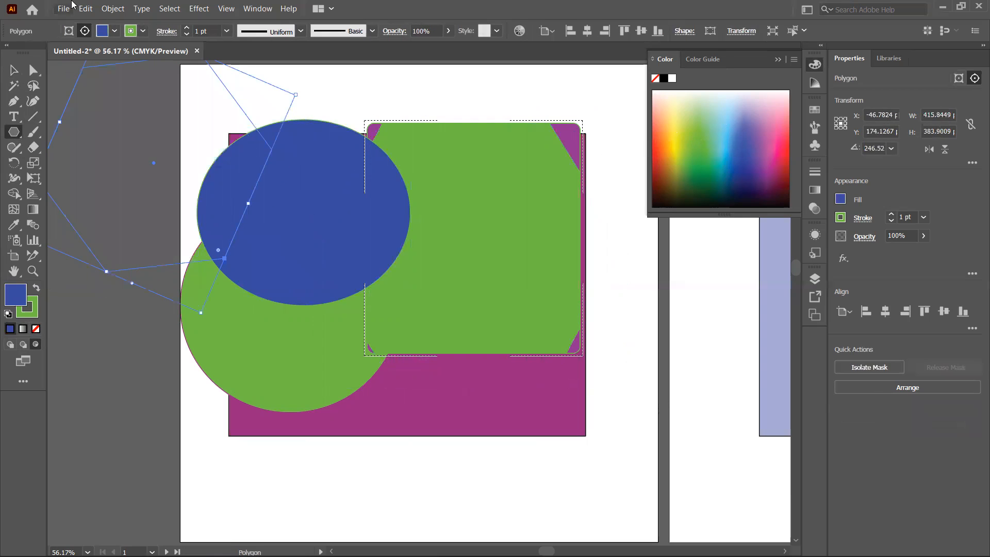
click(111, 34)
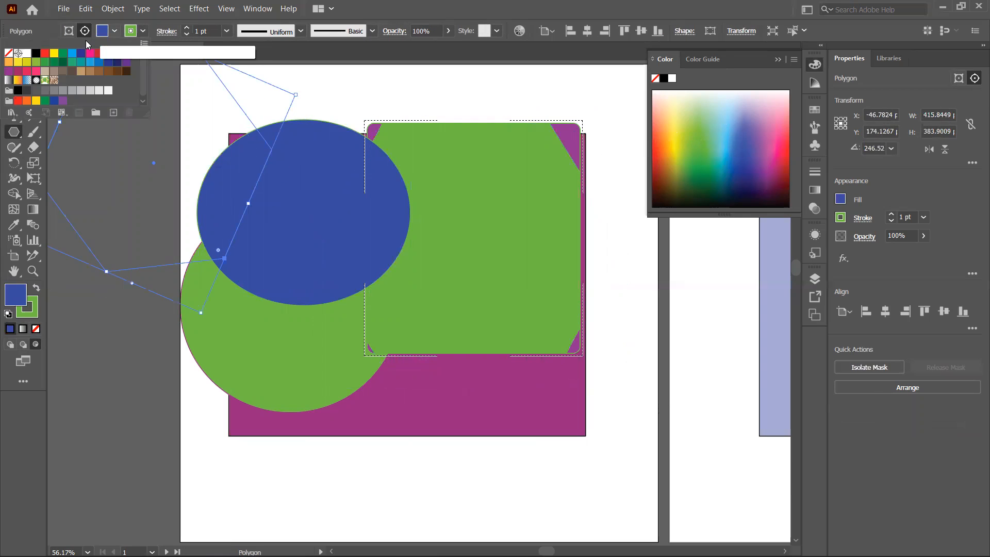
click(63, 54)
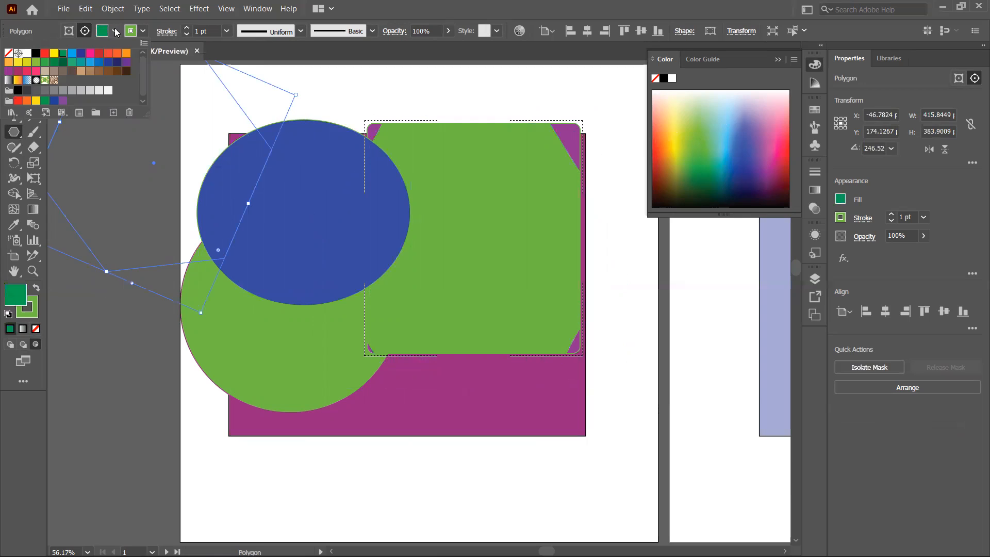
click(115, 32)
click(15, 72)
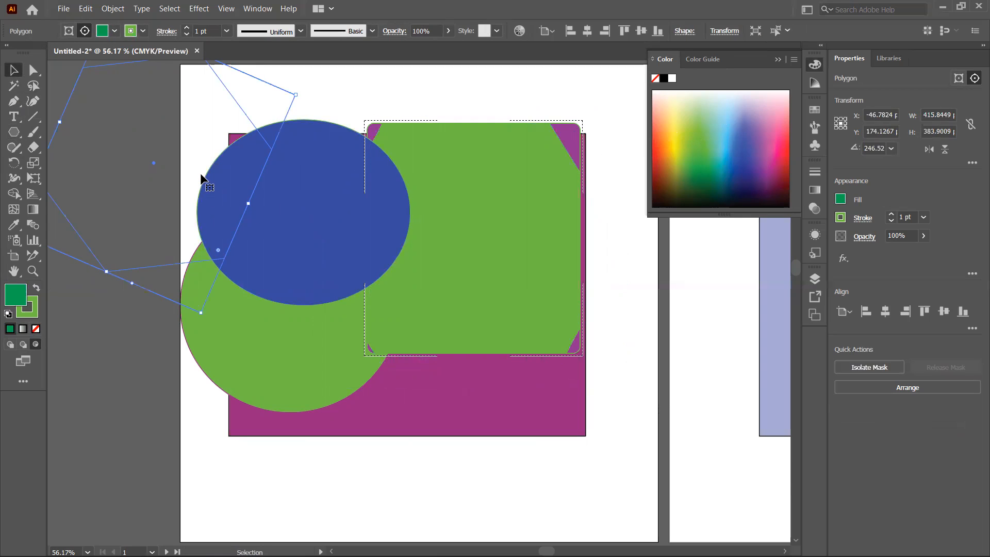
click(692, 157)
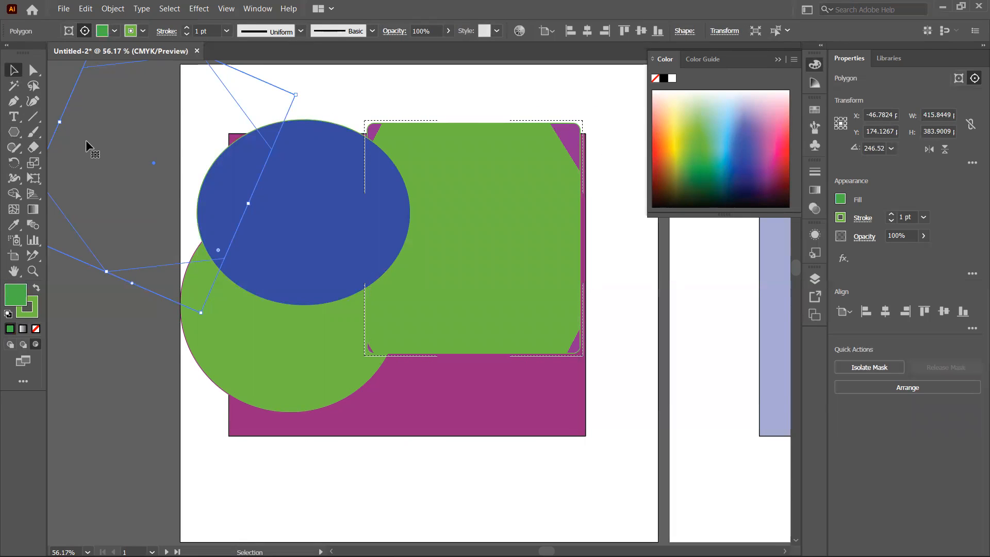
Step: Move the blue ellipse toward the magenta rectangle's centre, and draw a polygon about 393 × 353 pt reaching into the rounded rectangle's upper-left corner
drag(222, 178, 264, 202)
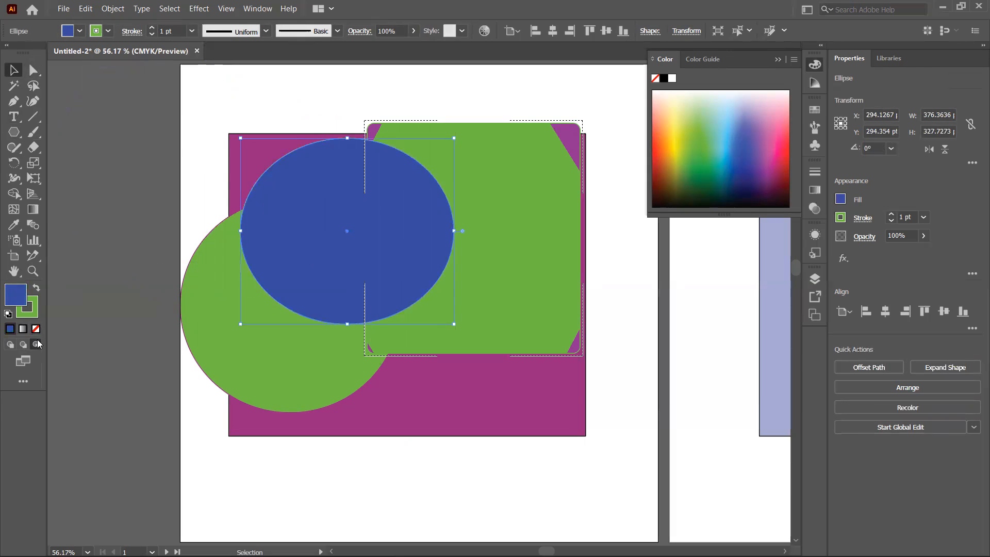
click(13, 133)
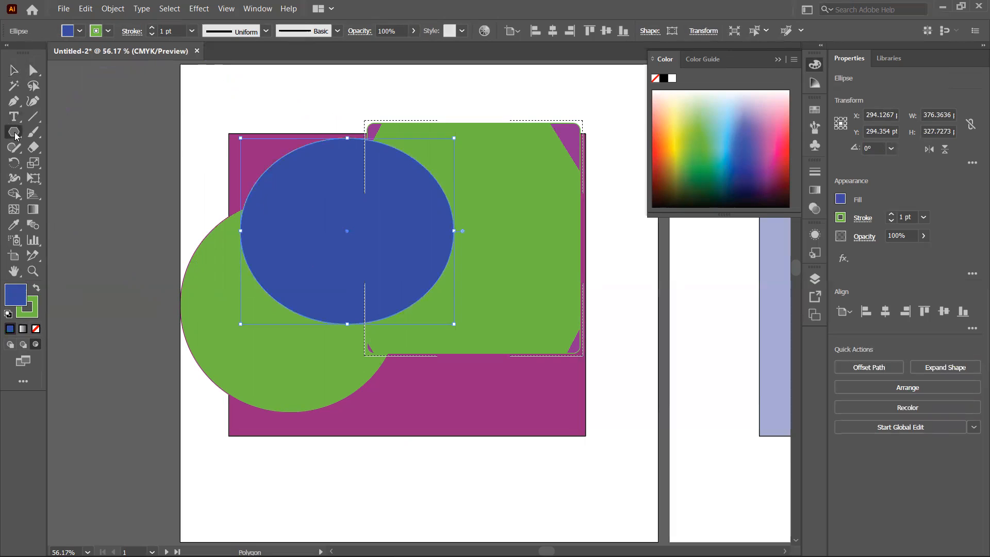
drag(275, 119, 322, 220)
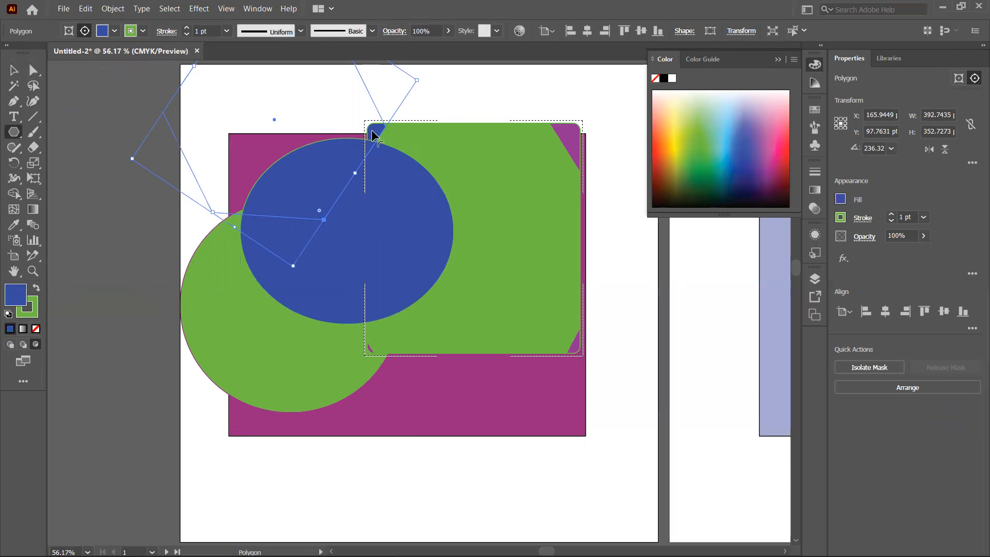
Step: Select all the overlapping shapes on the first artboard together
click(12, 71)
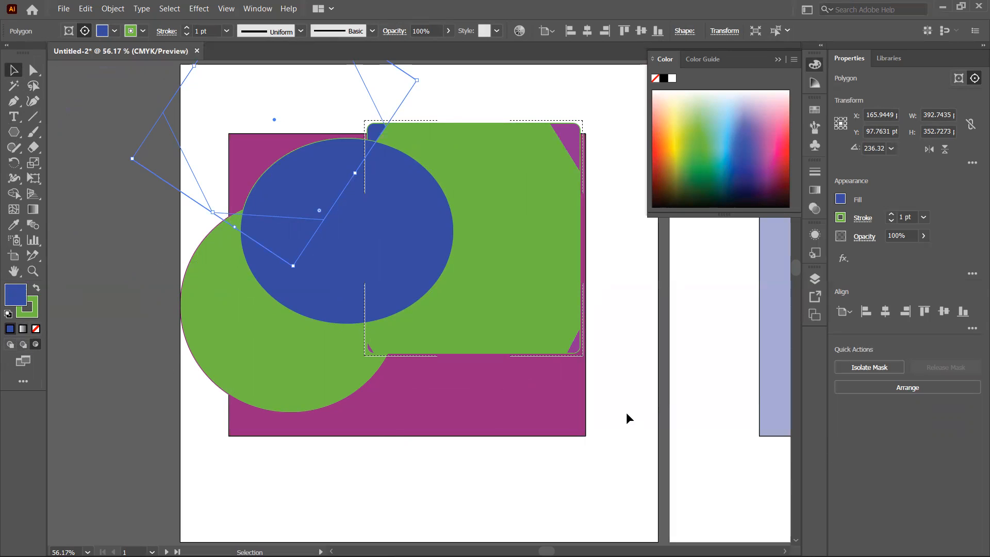
drag(628, 457, 186, 147)
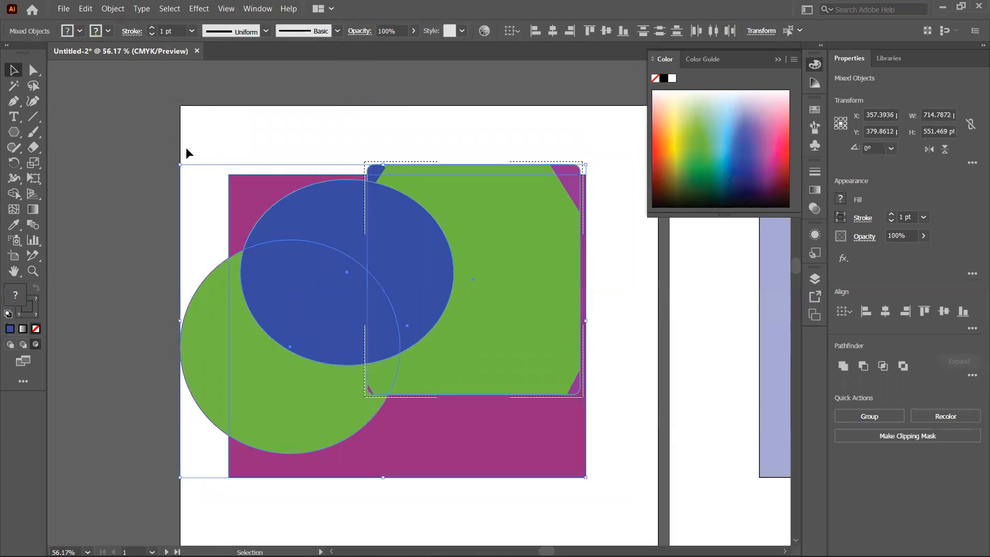